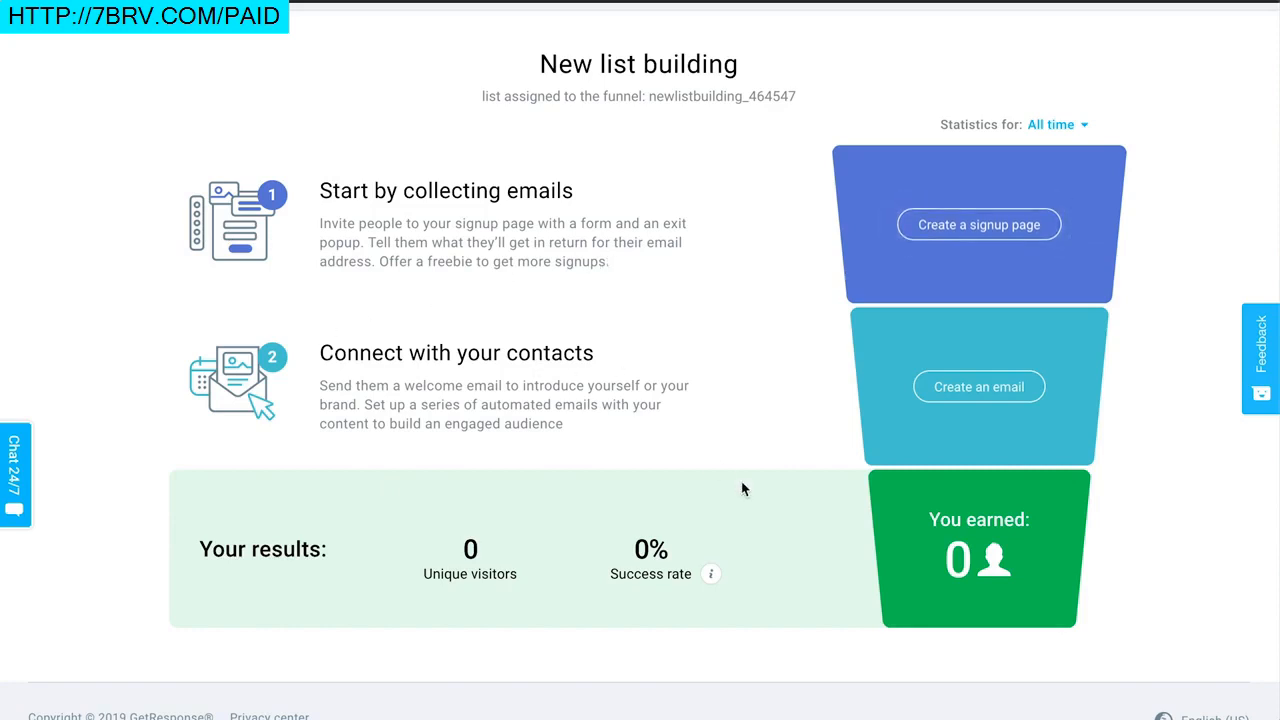
- Start creating a signup page for the New list building funnel
scroll(745, 488, "up", 1)
left_click(936, 278)
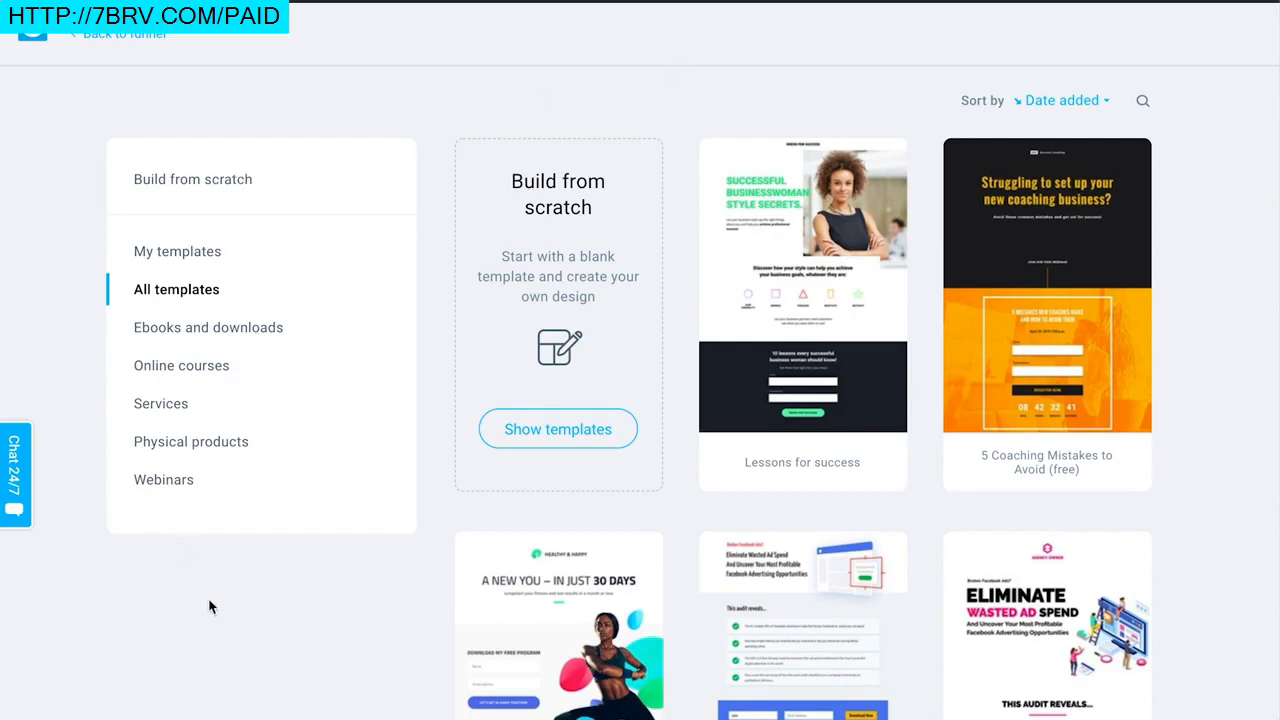
- Look over the complete collection of signup page templates and their categories
scroll(222, 609, "down", 1)
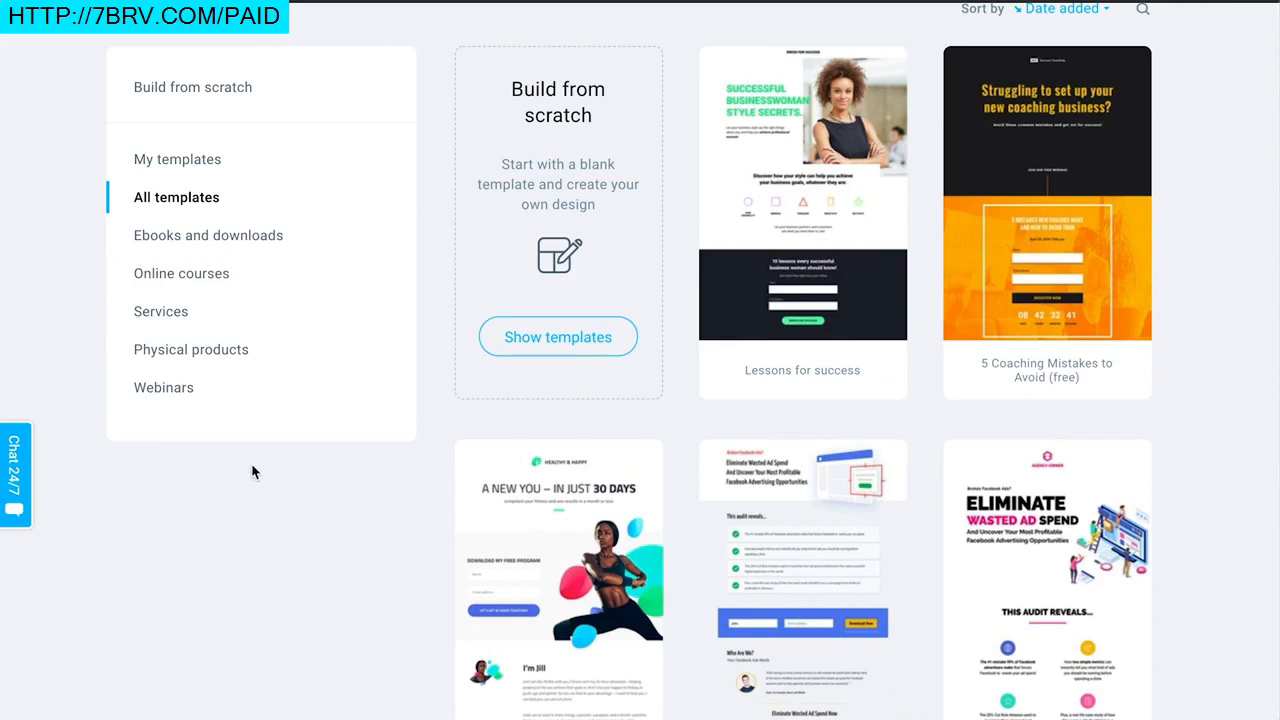
scroll(265, 612, "up", 1)
scroll(265, 612, "down", 1)
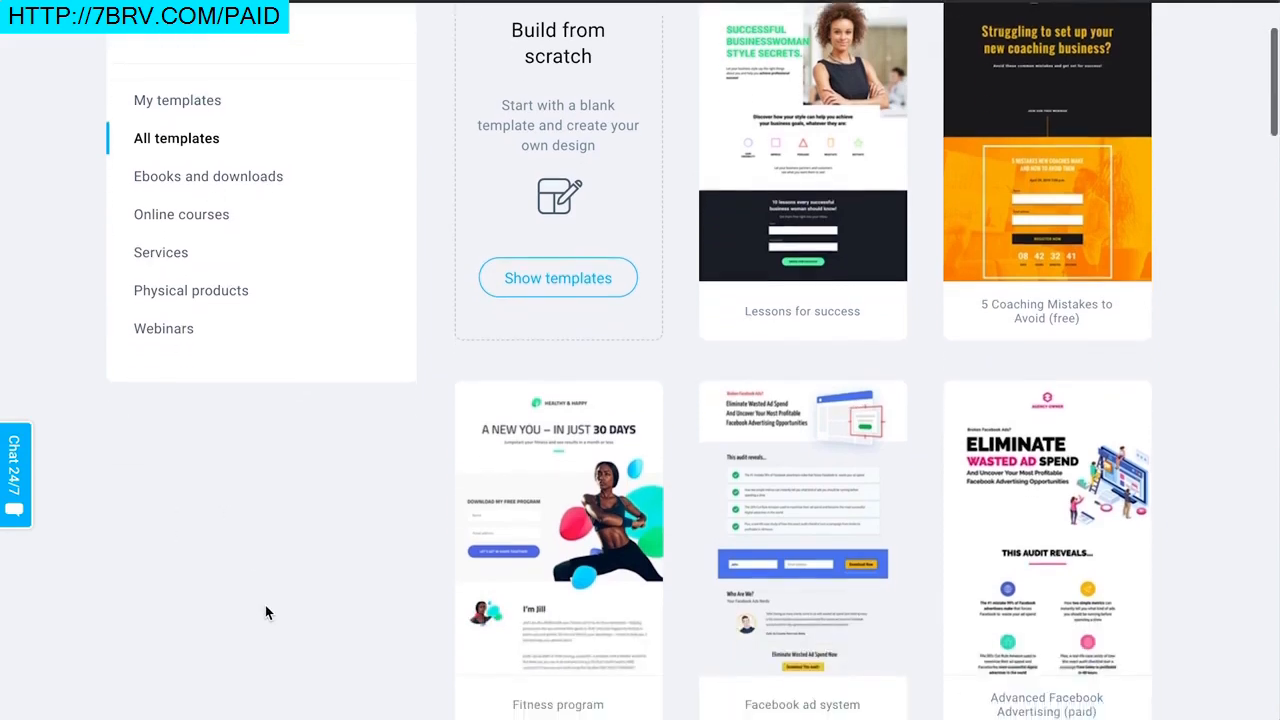
scroll(305, 494, "down", 2)
scroll(305, 494, "up", 3)
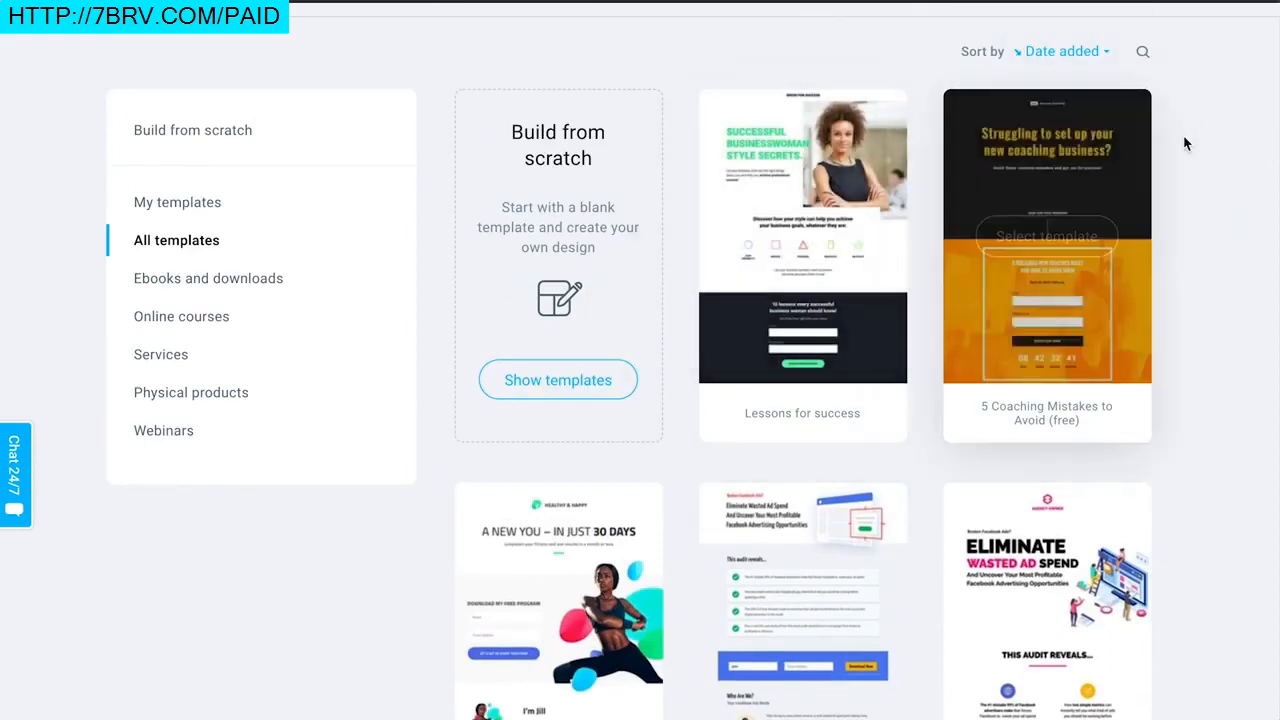
scroll(1199, 215, "down", 1)
scroll(1197, 215, "down", 1)
scroll(1197, 215, "up", 3)
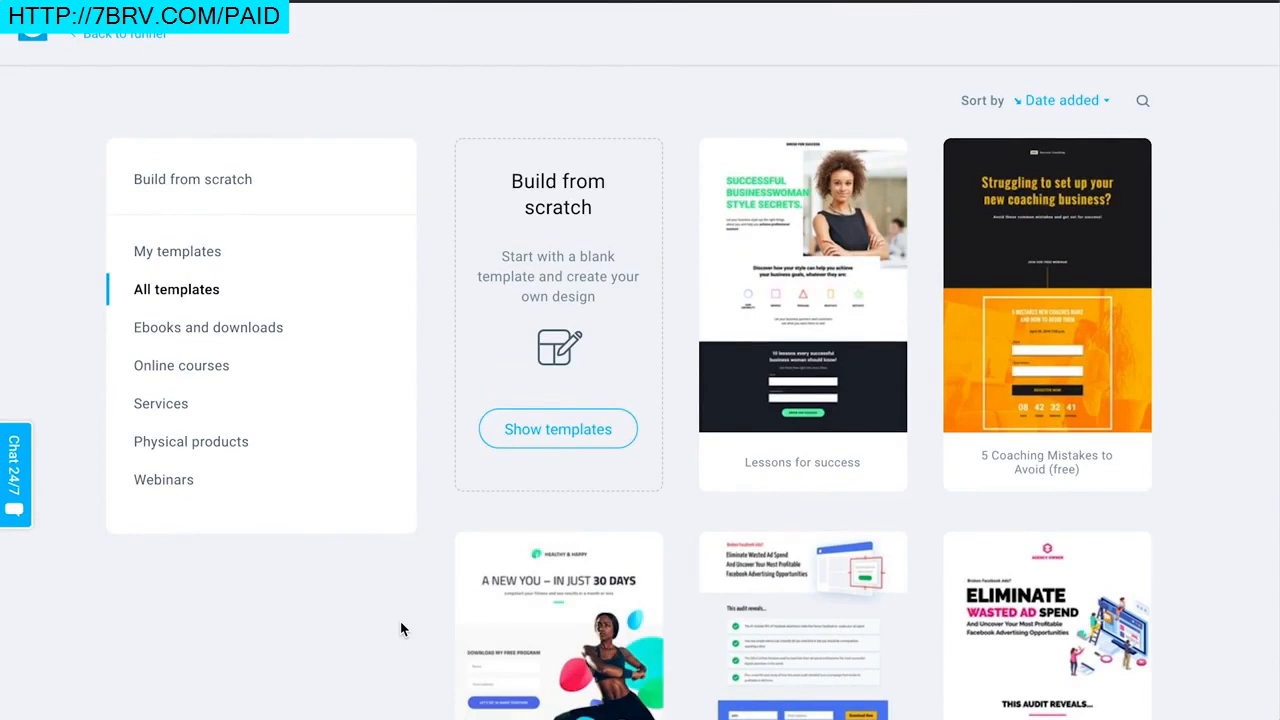
scroll(400, 628, "down", 1)
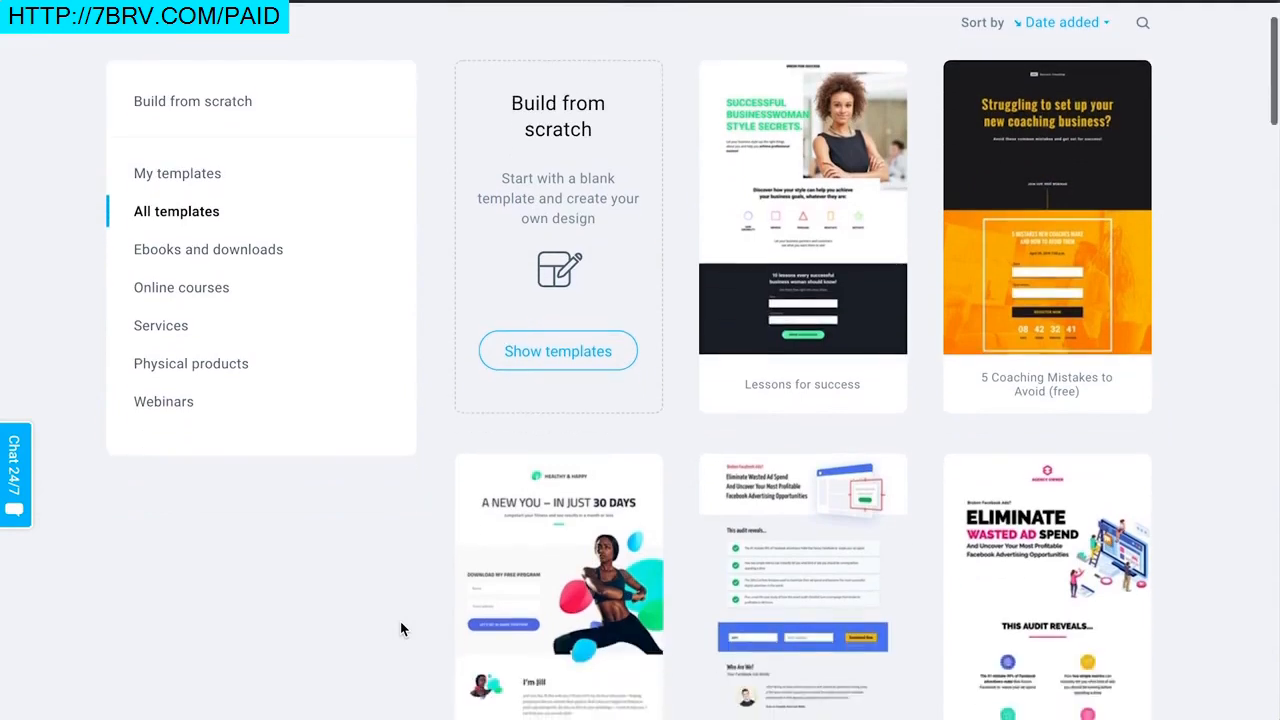
- Filter the templates to Ebooks and downloads and look through the available designs
left_click(198, 255)
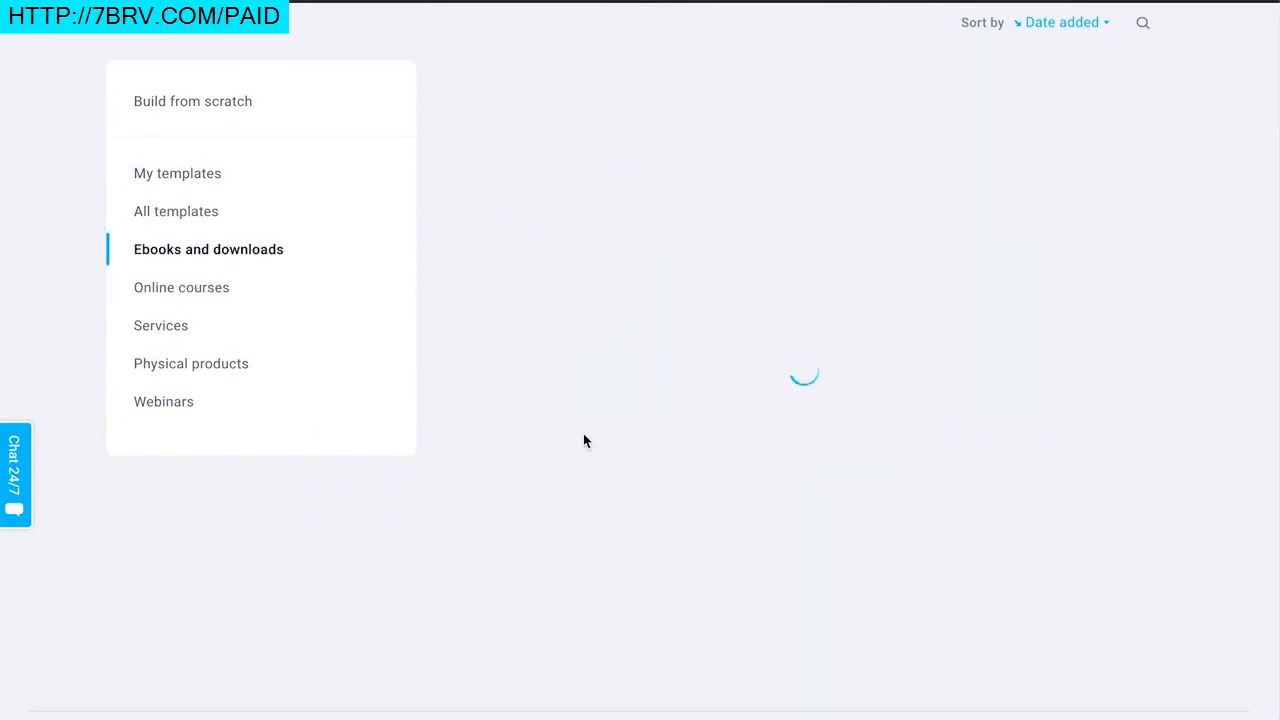
scroll(867, 298, "down", 2)
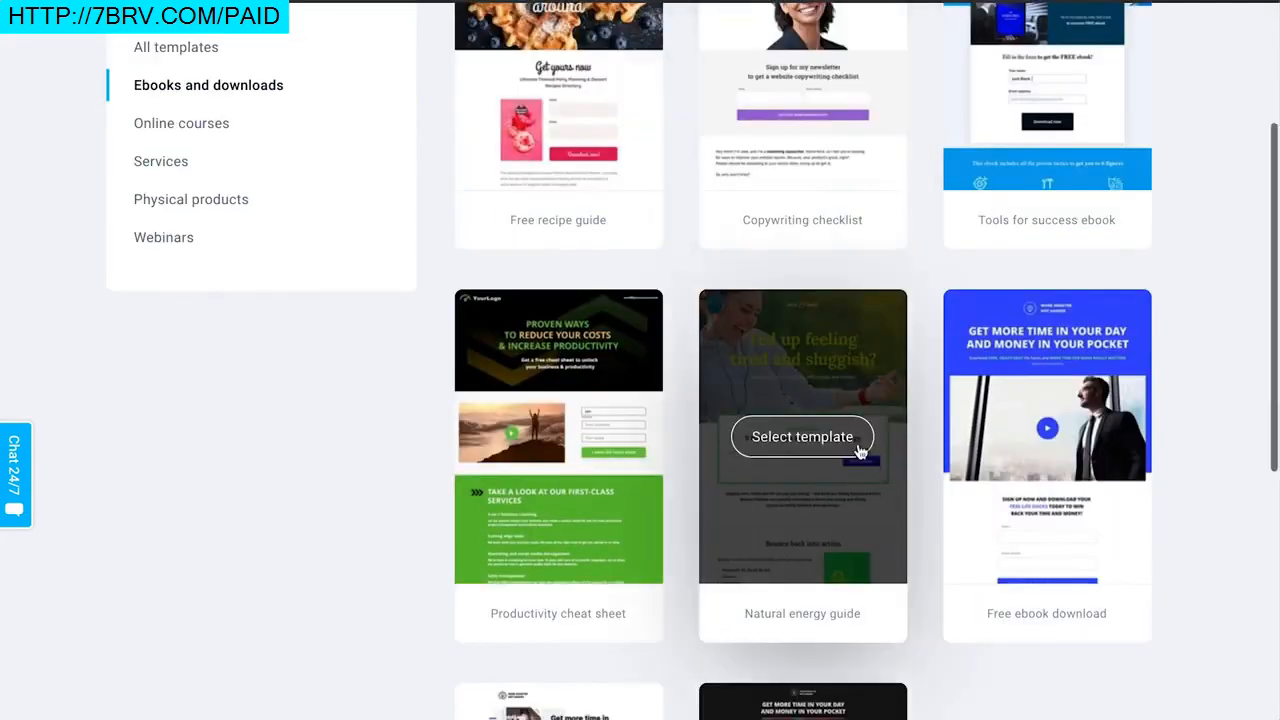
scroll(1157, 405, "down", 1)
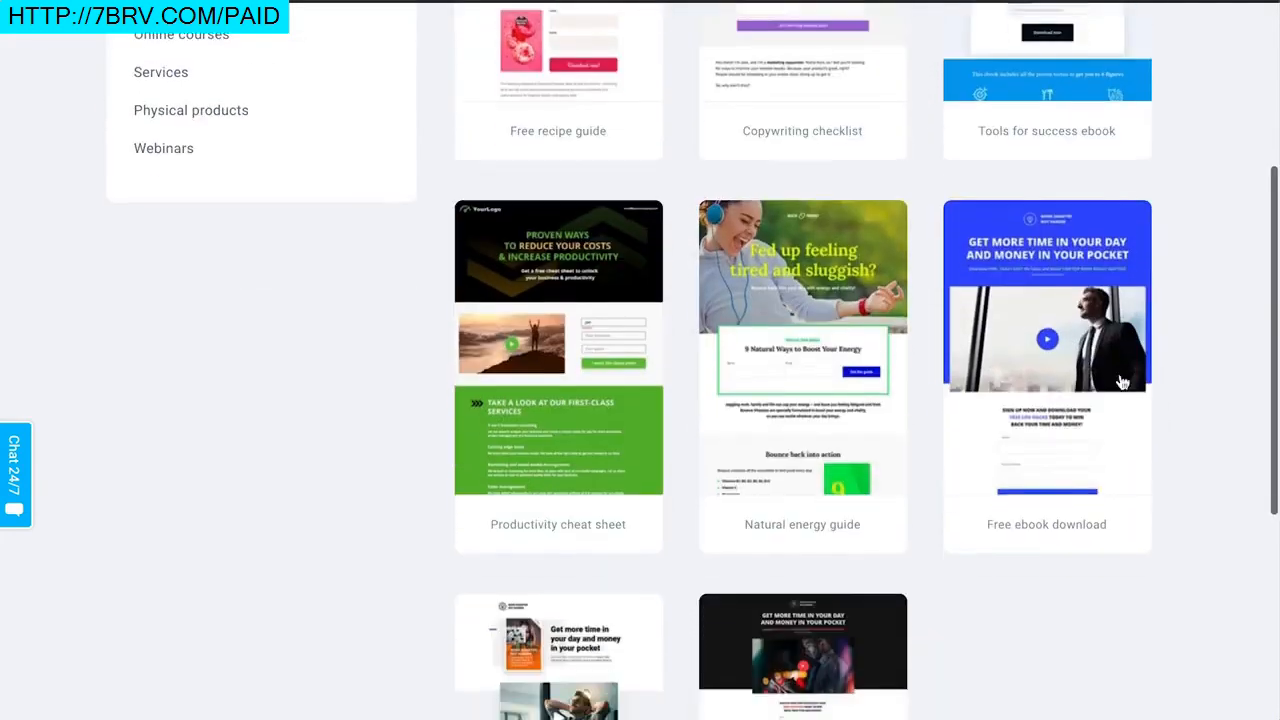
scroll(843, 345, "up", 1)
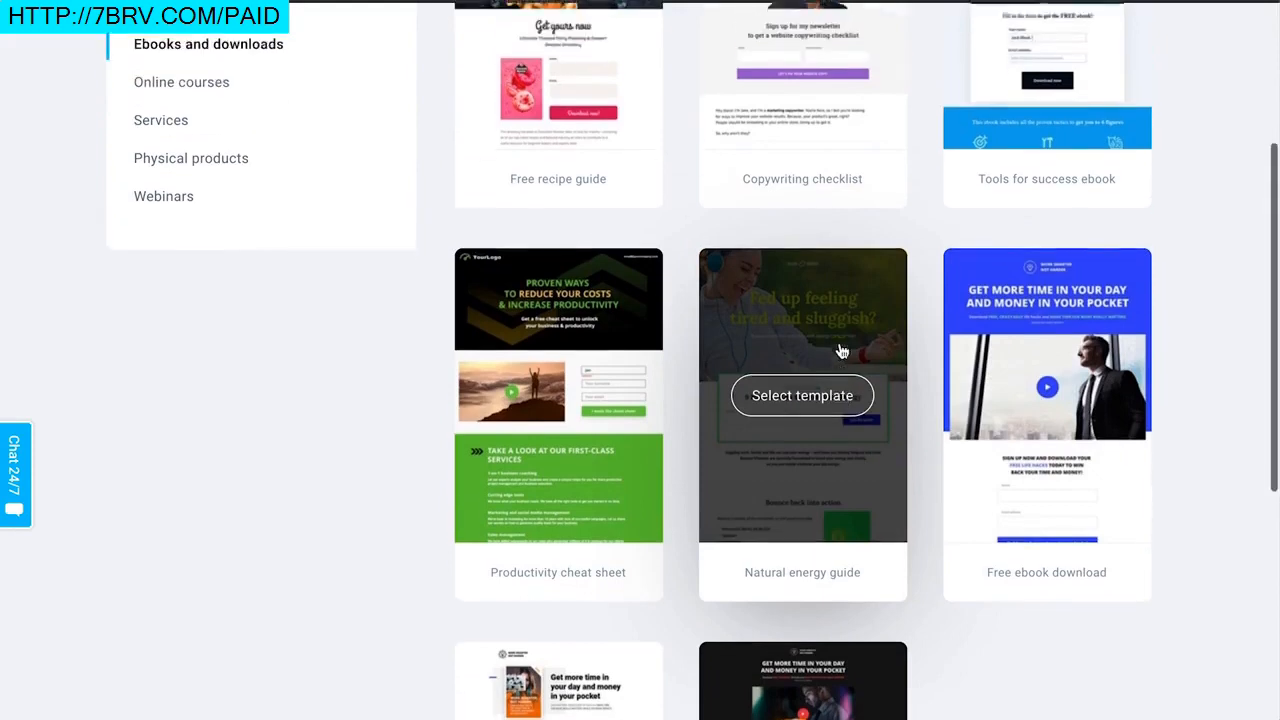
scroll(1193, 295, "up", 3)
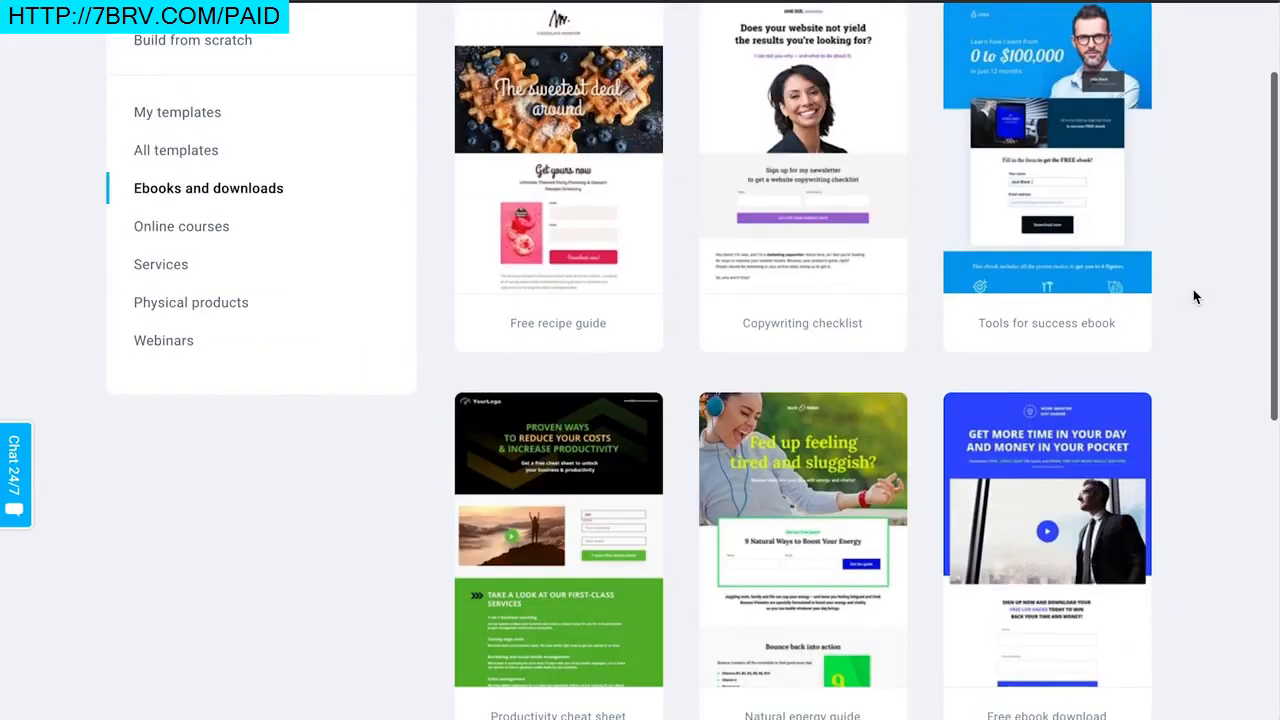
scroll(1193, 289, "down", 2)
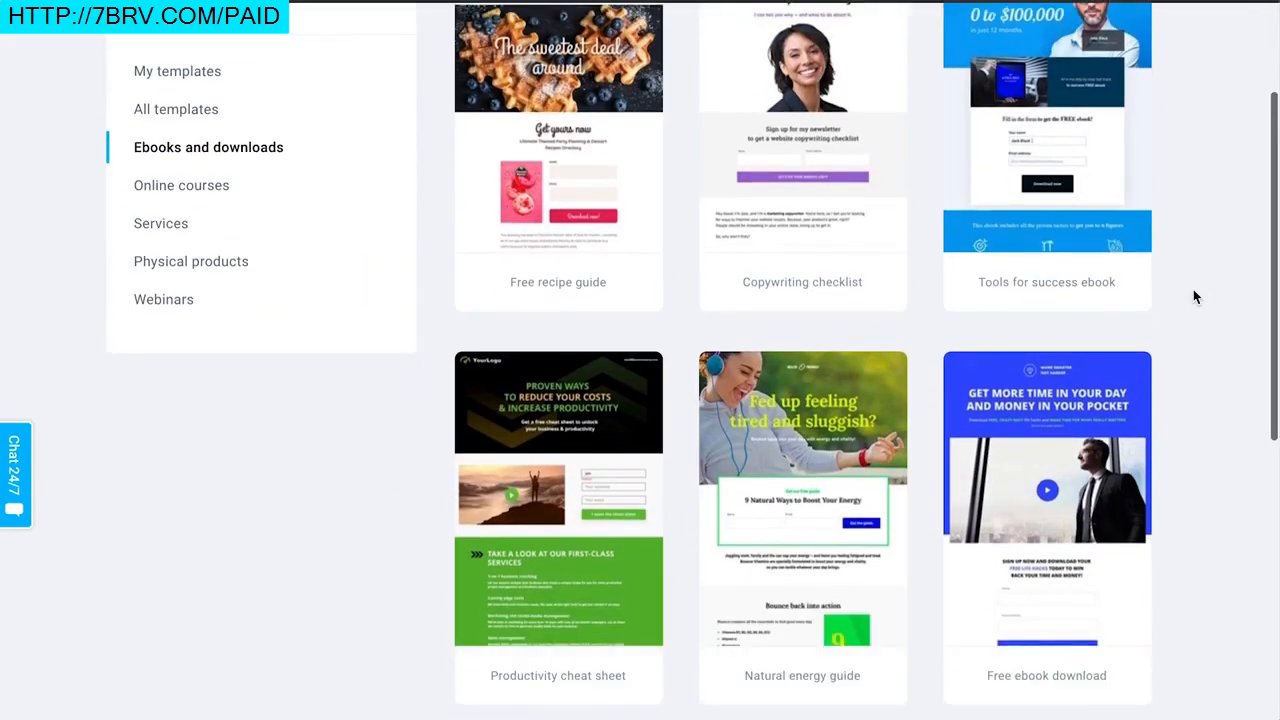
- Choose the Natural energy guide template and preview its landing page and thank-you page
left_click(838, 503)
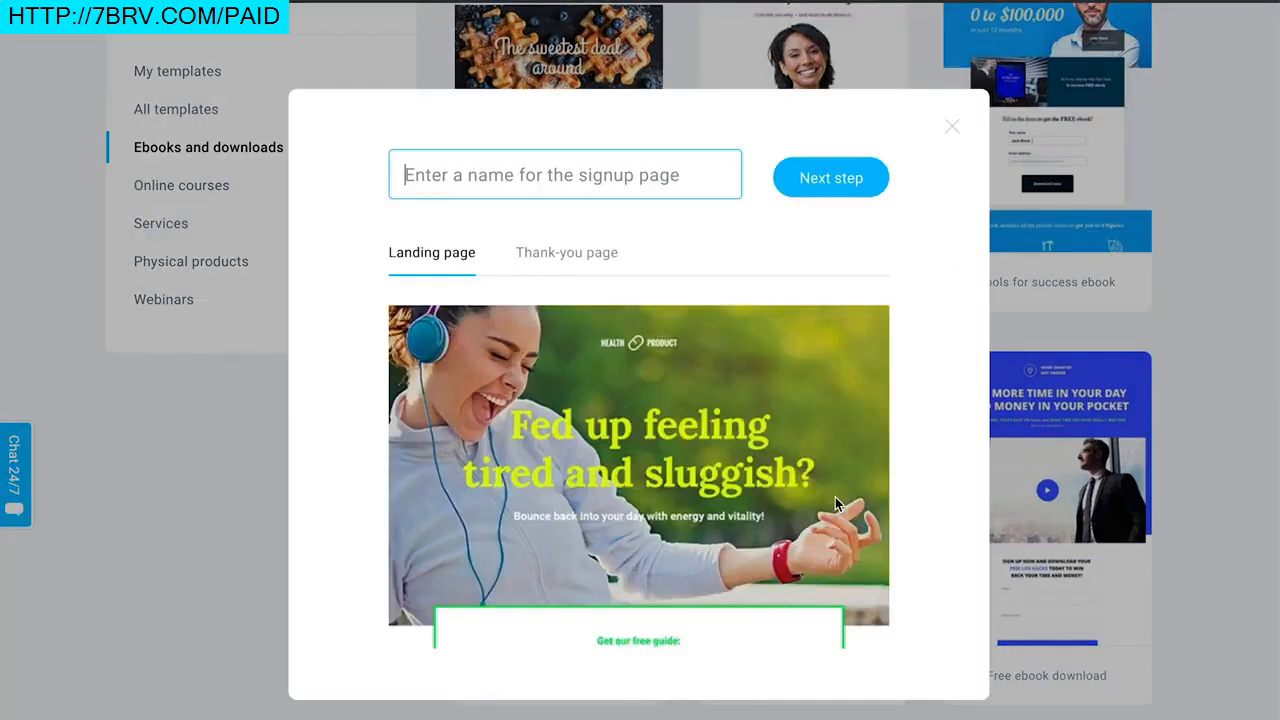
scroll(770, 364, "down", 5)
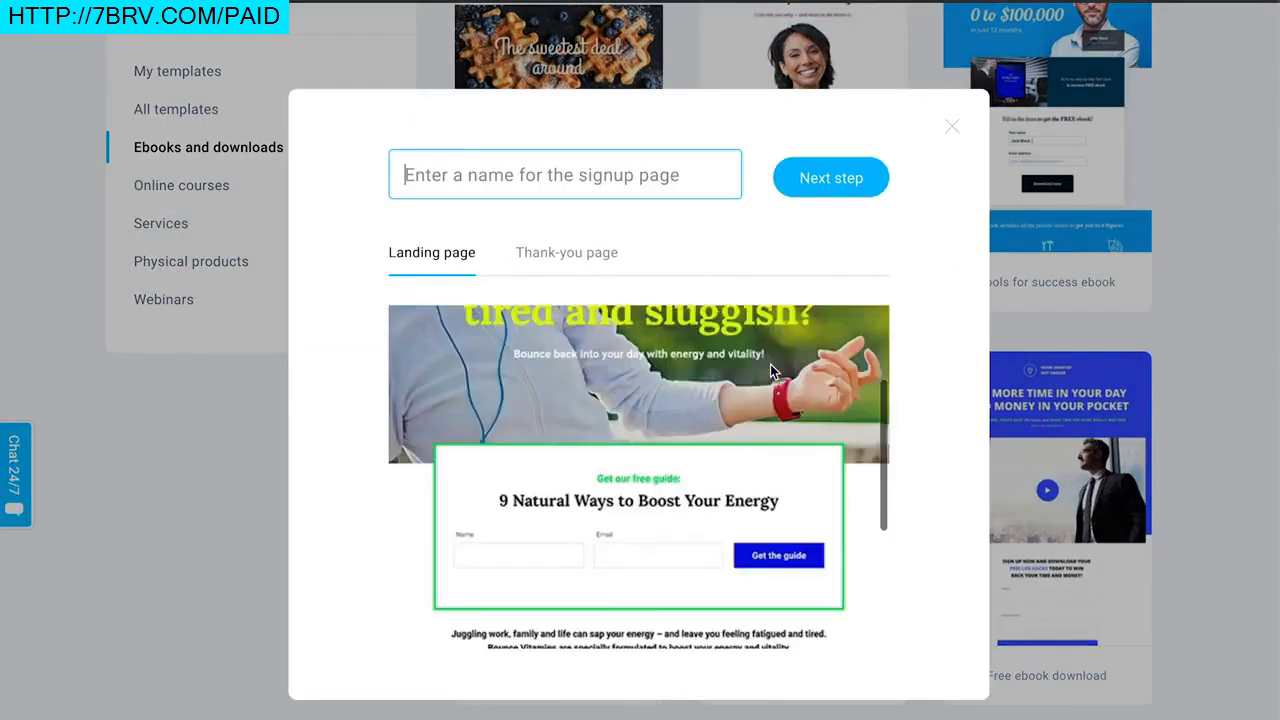
scroll(770, 425, "up", 5)
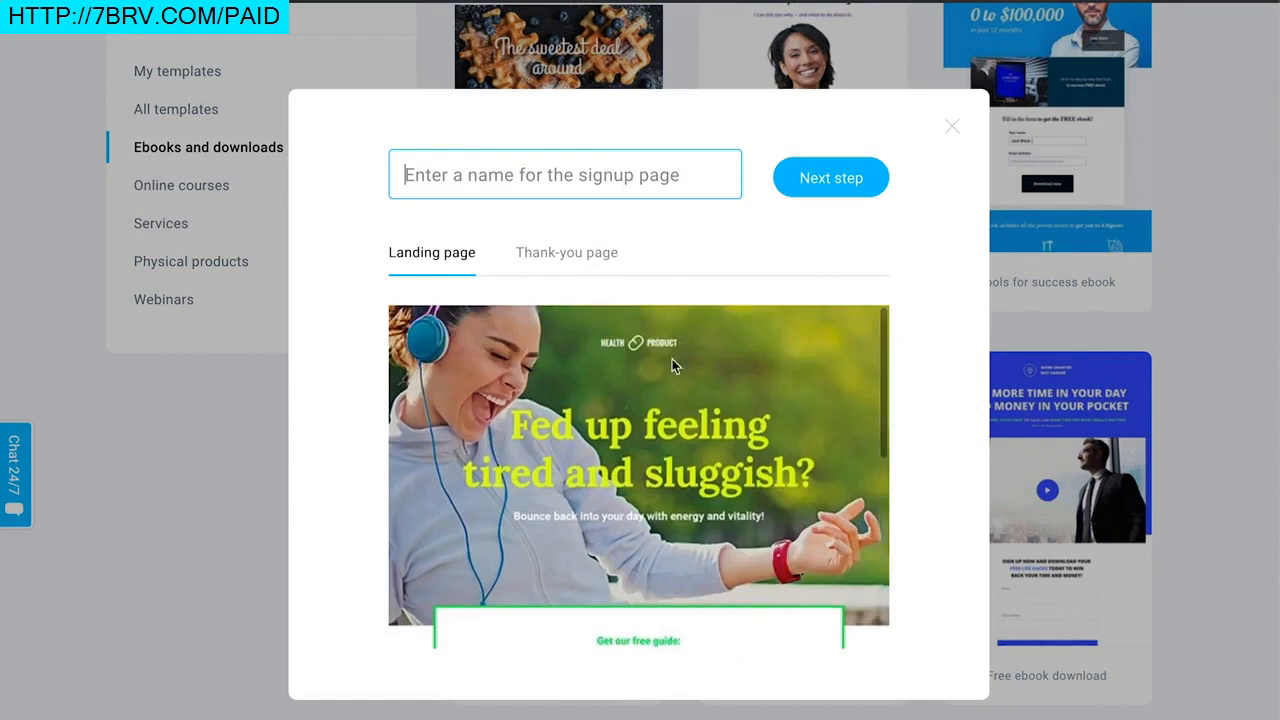
left_click(567, 253)
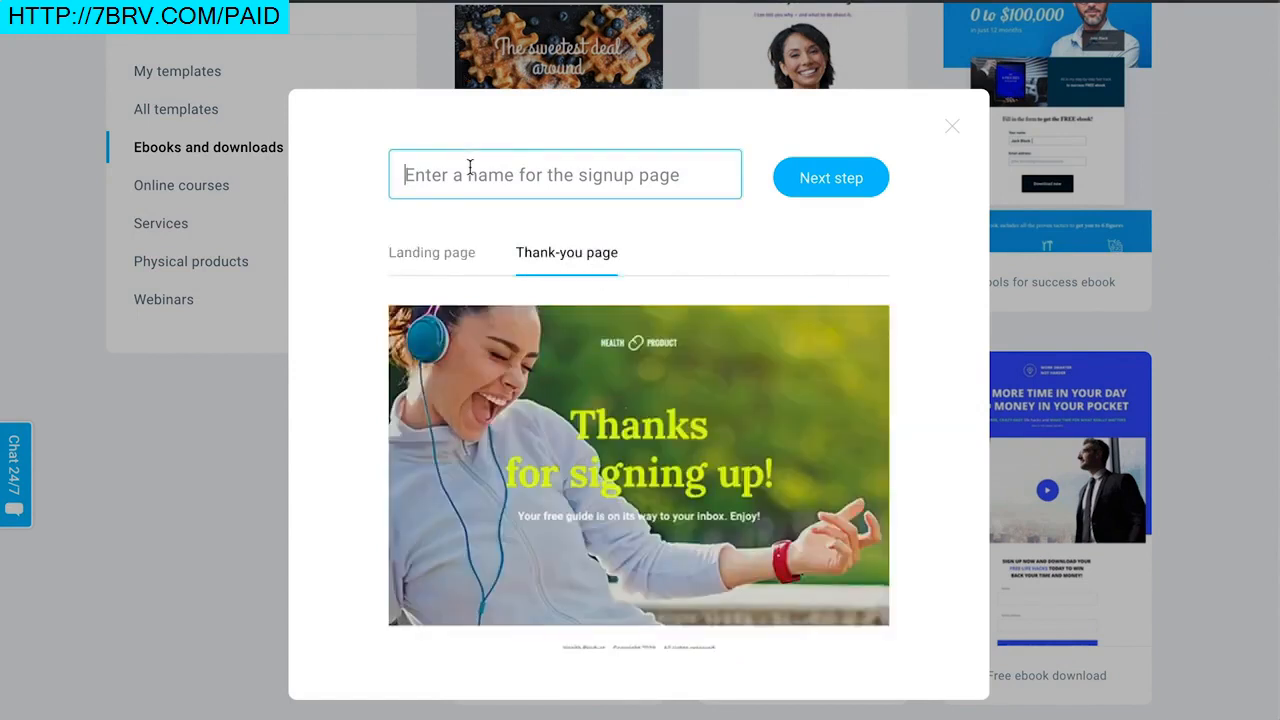
- Name the signup page "New list building signups" and continue to the page editor
type("New list buil")
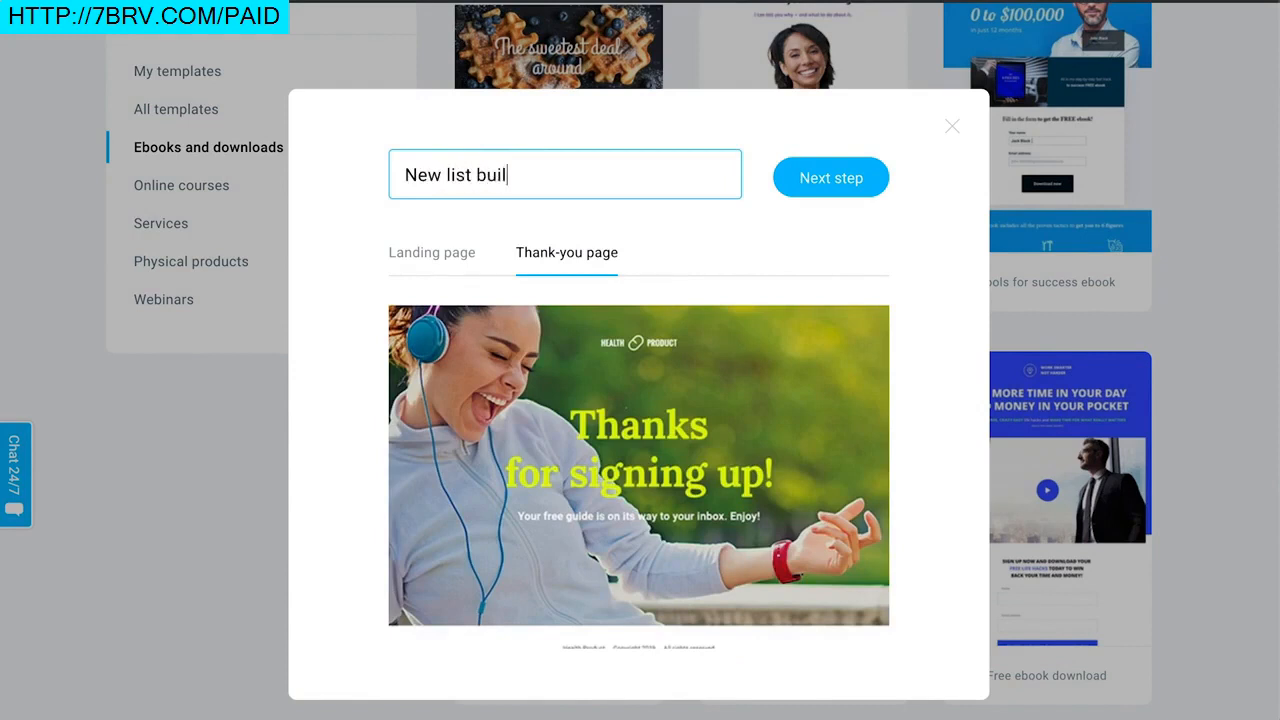
type("ding signups")
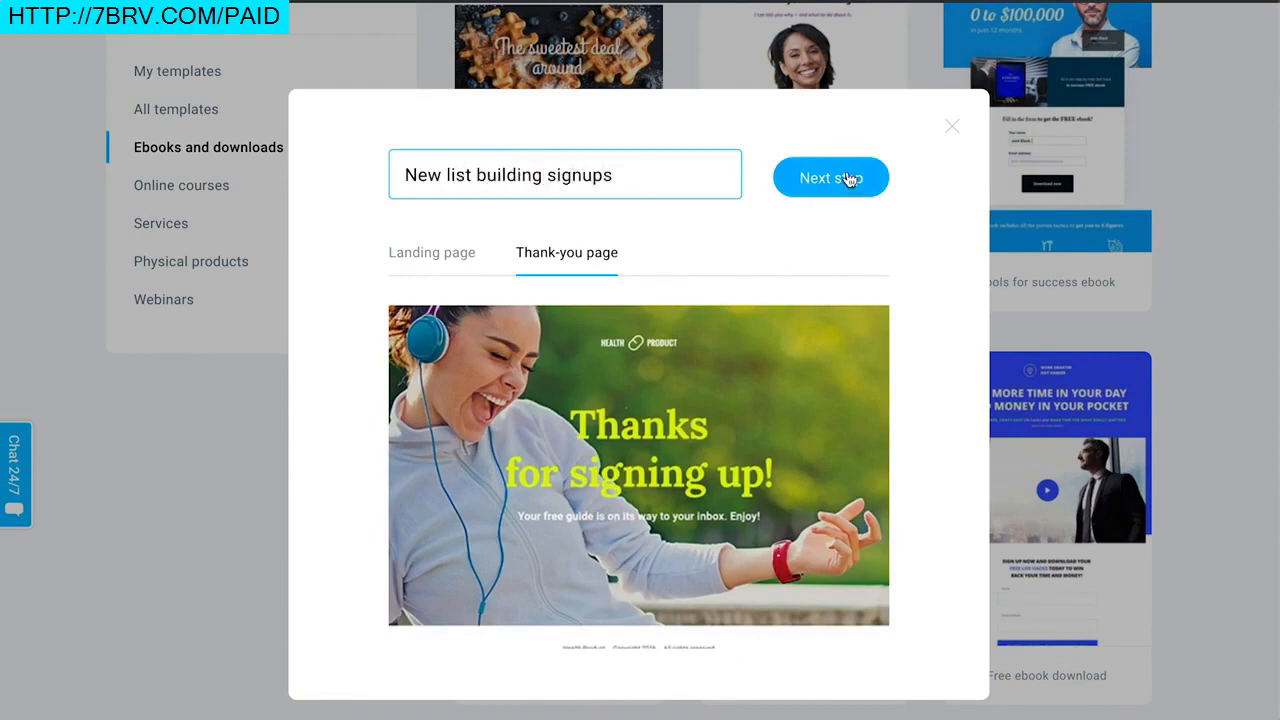
left_click(848, 178)
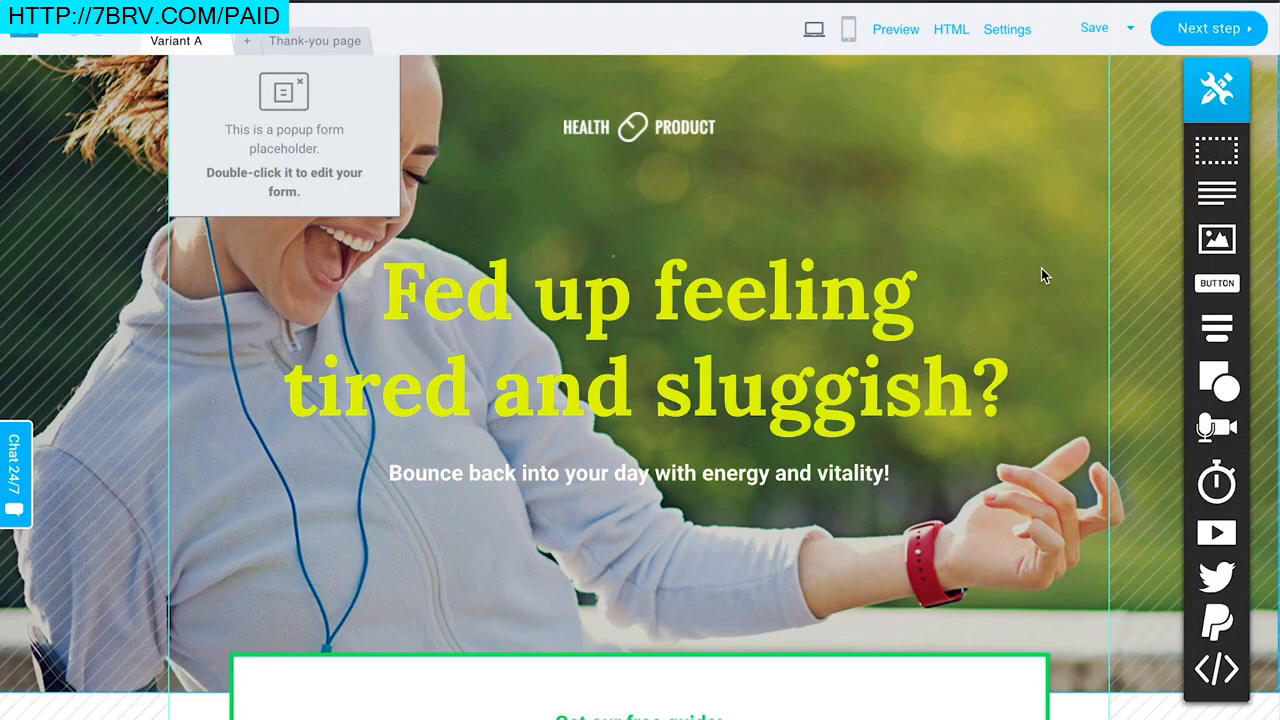
- Review the landing page's headline, free guide signup form and product description sections
scroll(1041, 268, "down", 5)
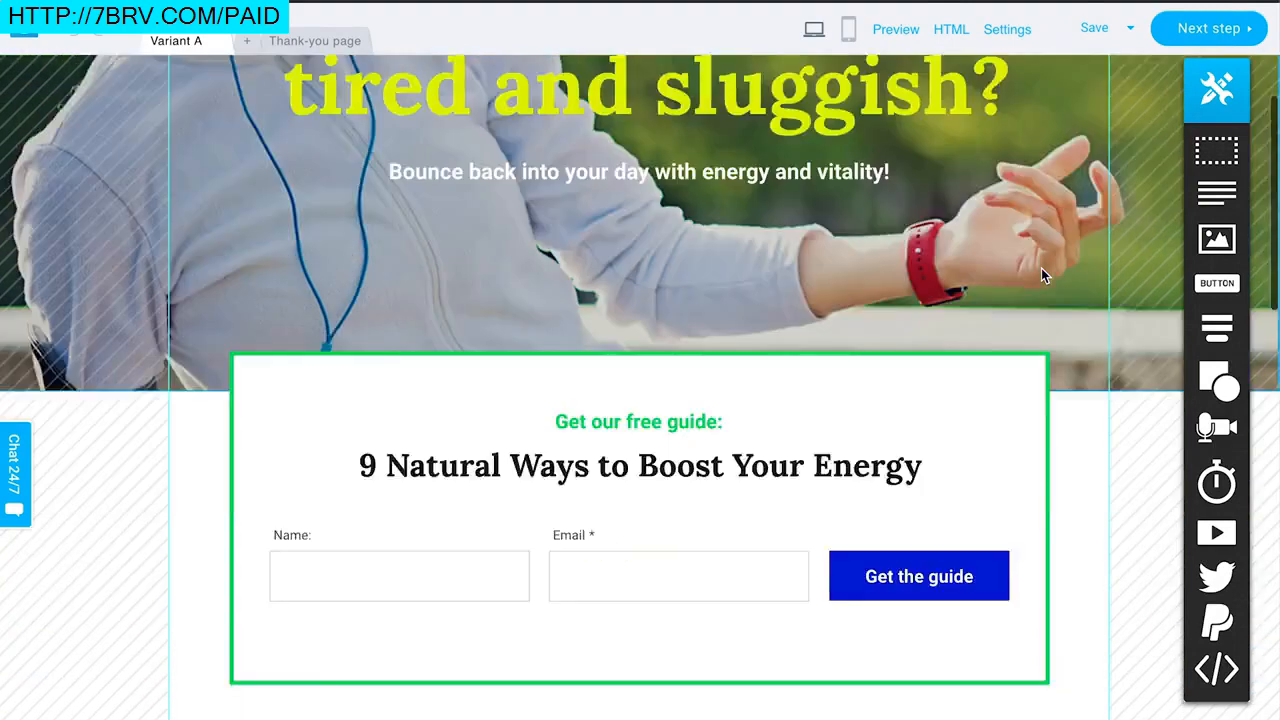
scroll(955, 310, "up", 2)
scroll(964, 310, "up", 3)
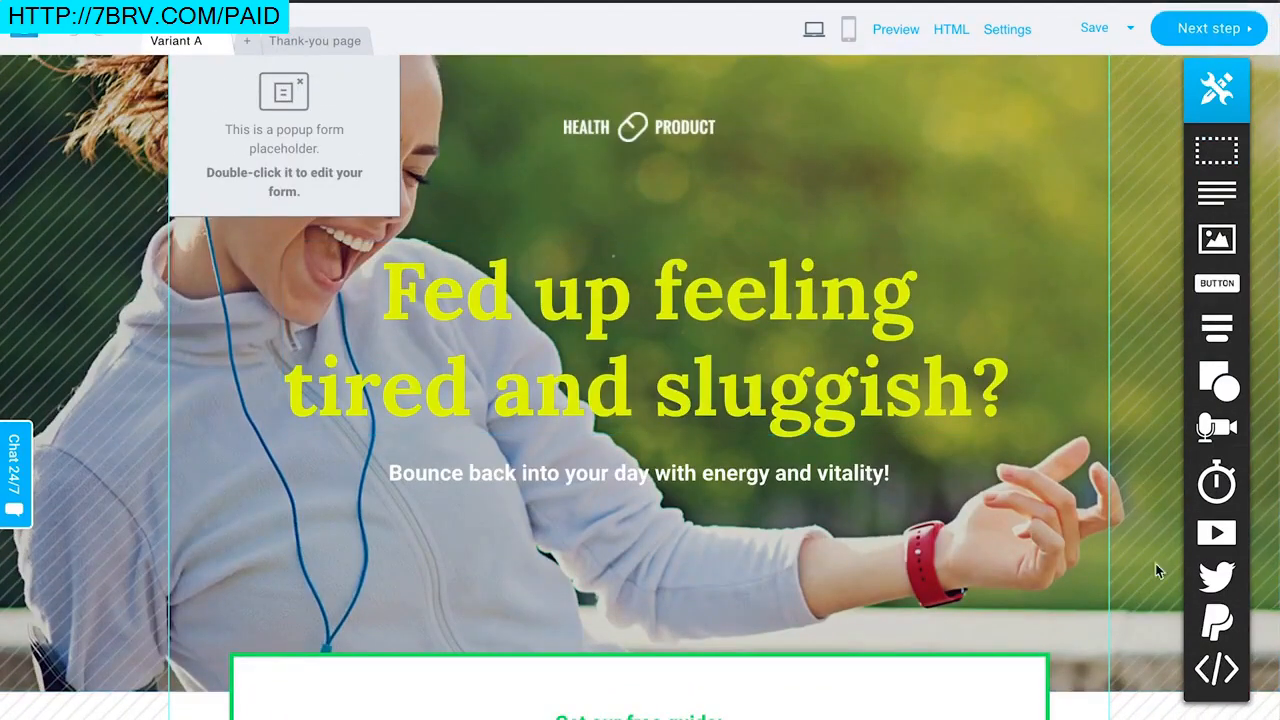
scroll(782, 204, "down", 7)
scroll(782, 211, "down", 8)
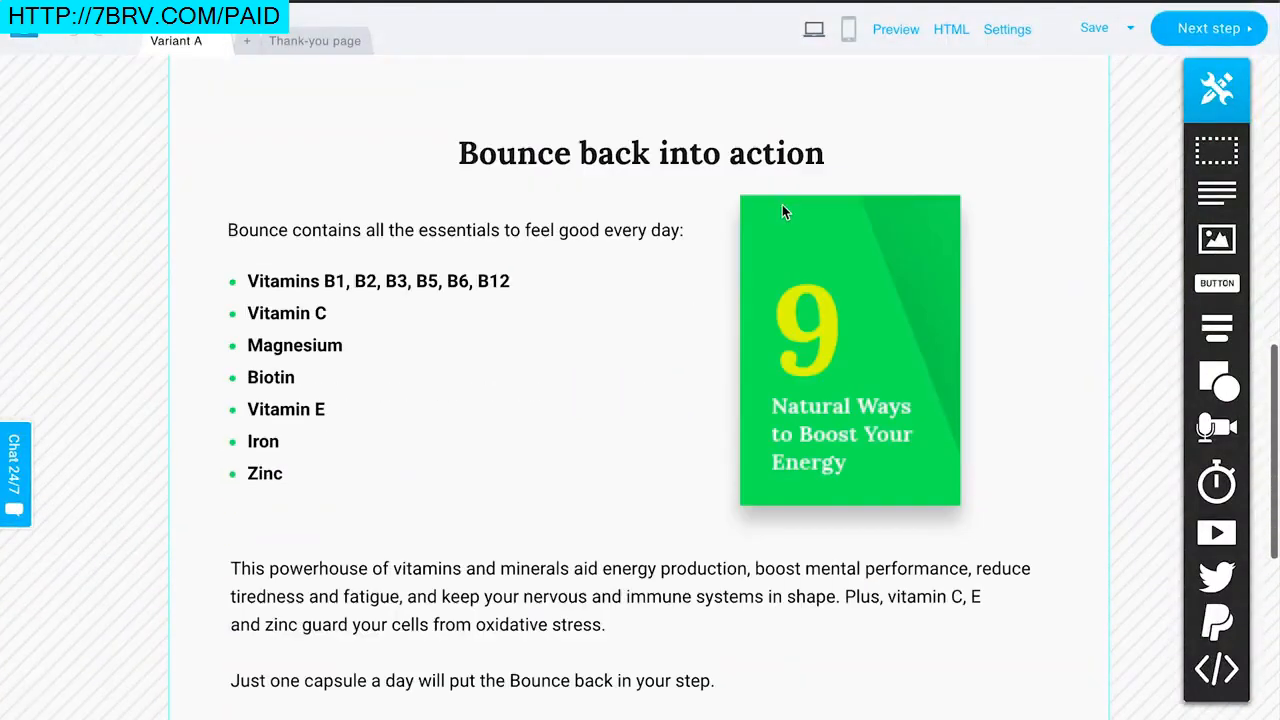
scroll(783, 211, "up", 15)
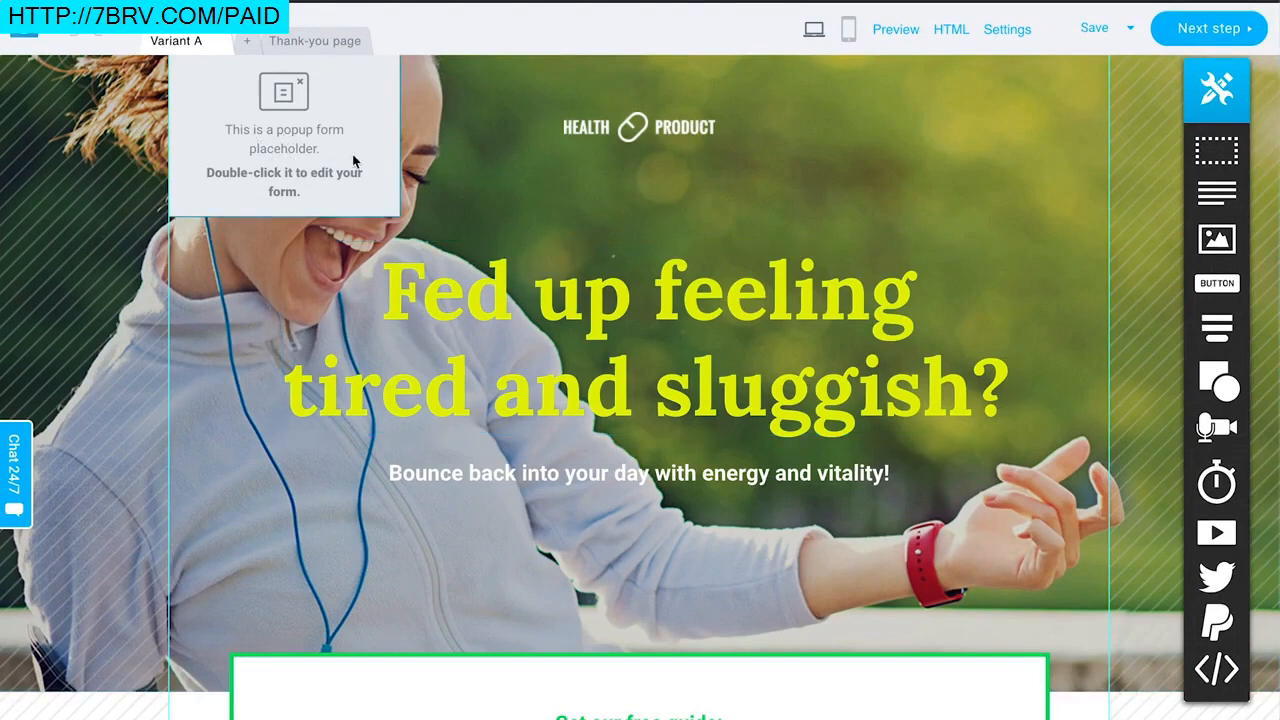
- Open the exit popup form, examine its content and display settings, and close it without saving
double_click(312, 152)
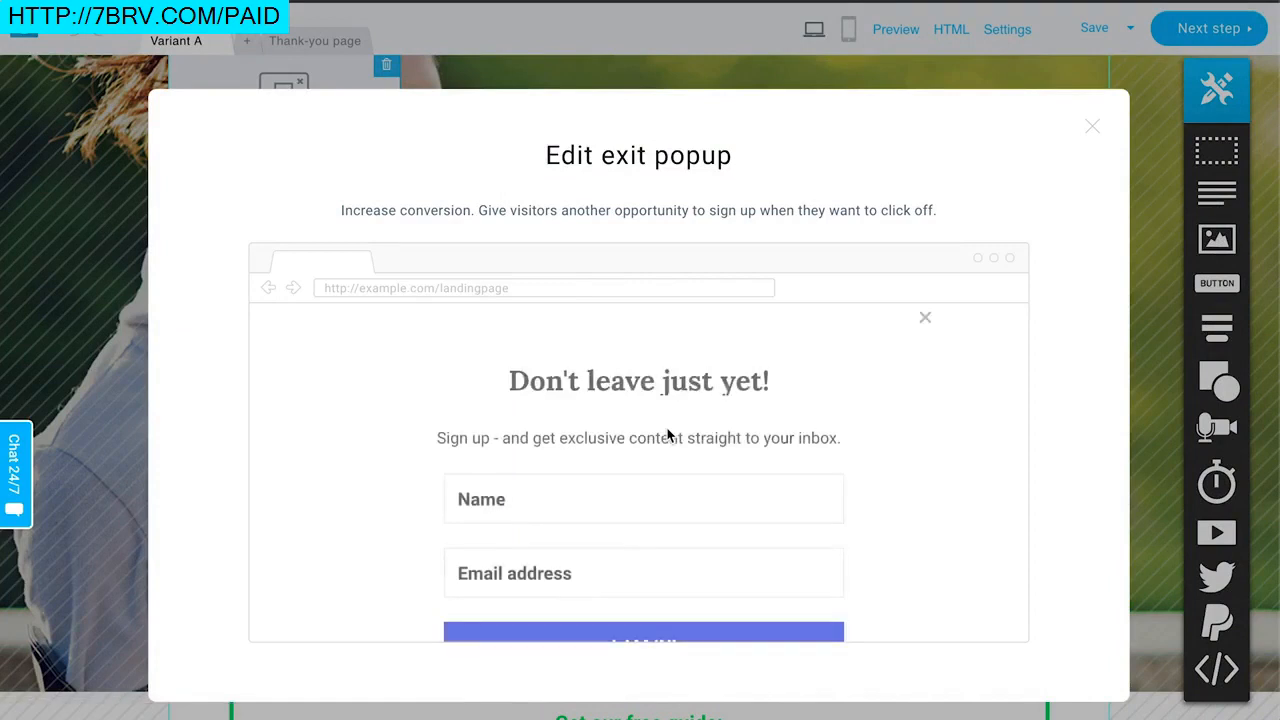
scroll(866, 517, "down", 3)
scroll(866, 517, "up", 3)
scroll(866, 517, "down", 6)
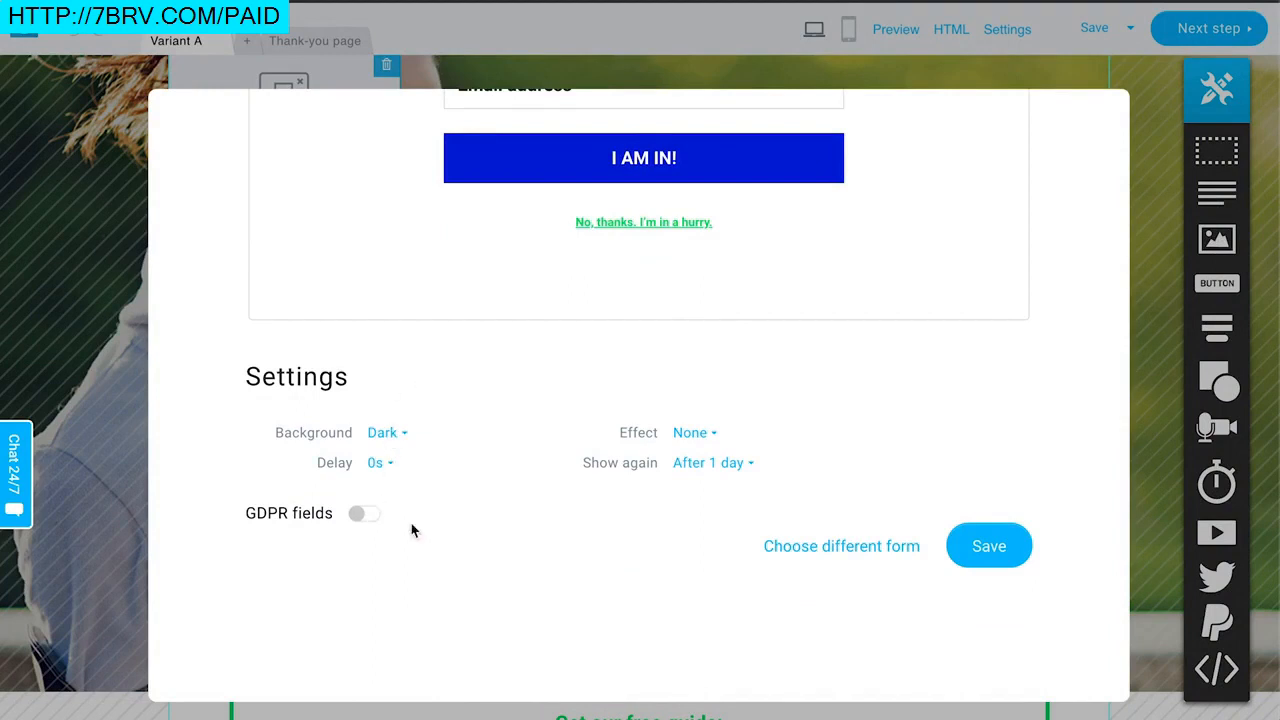
scroll(849, 496, "up", 5)
scroll(671, 389, "up", 2)
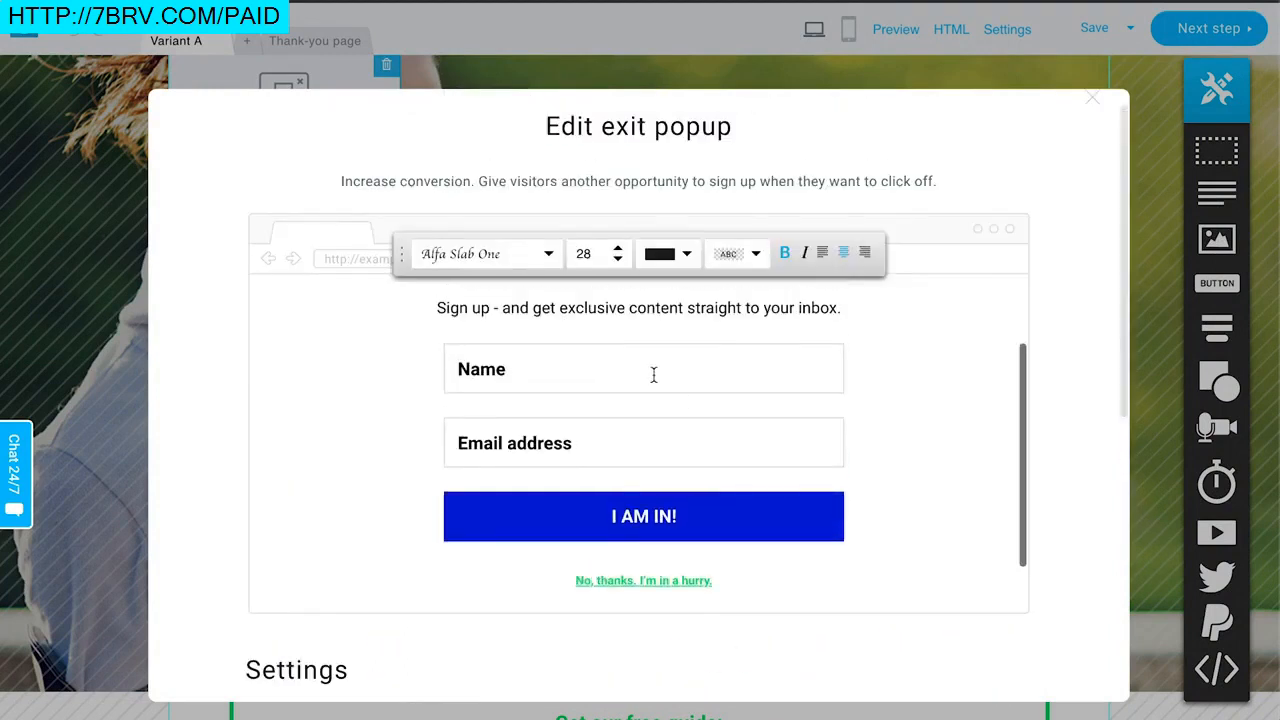
scroll(627, 347, "up", 1)
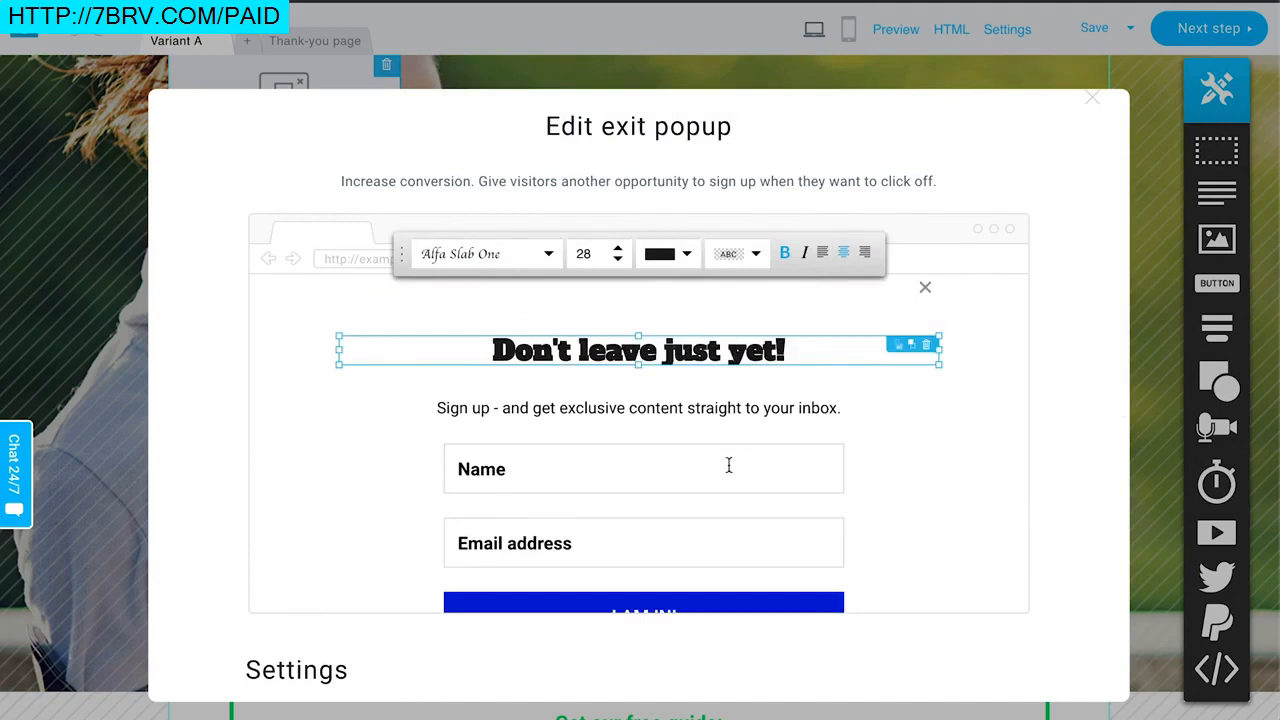
scroll(729, 467, "down", 4)
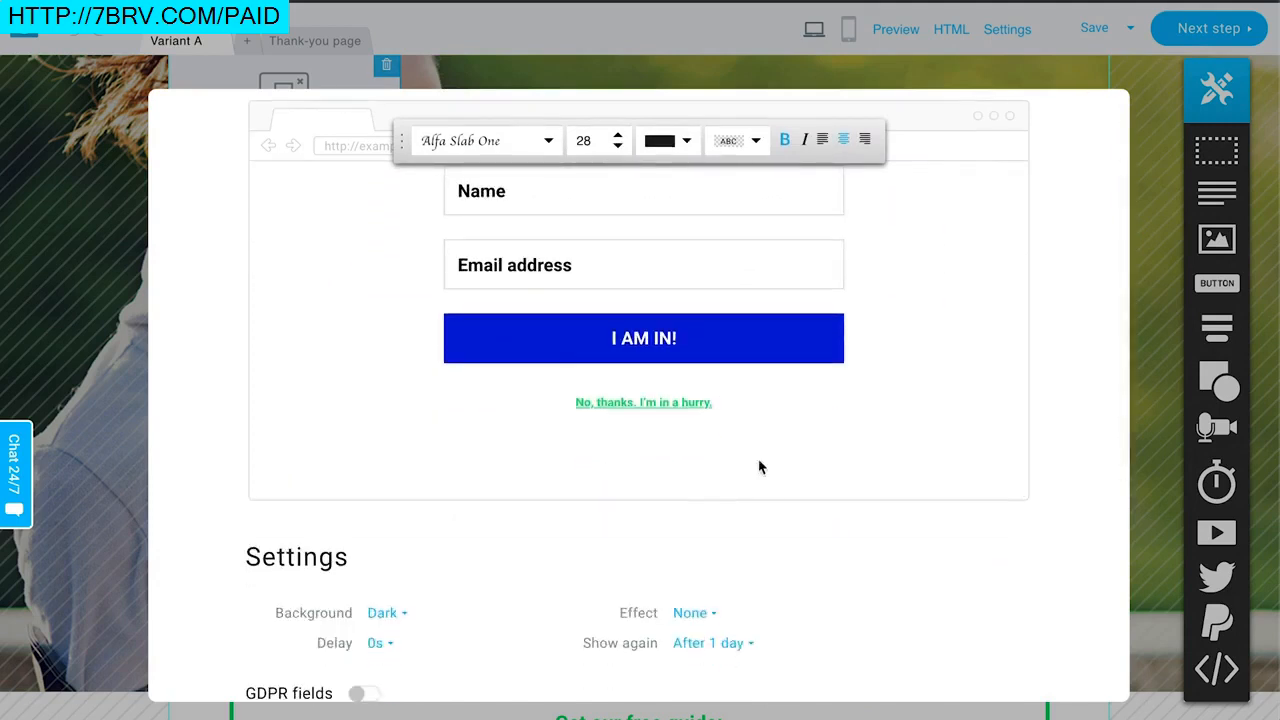
scroll(740, 467, "up", 3)
scroll(994, 500, "up", 3)
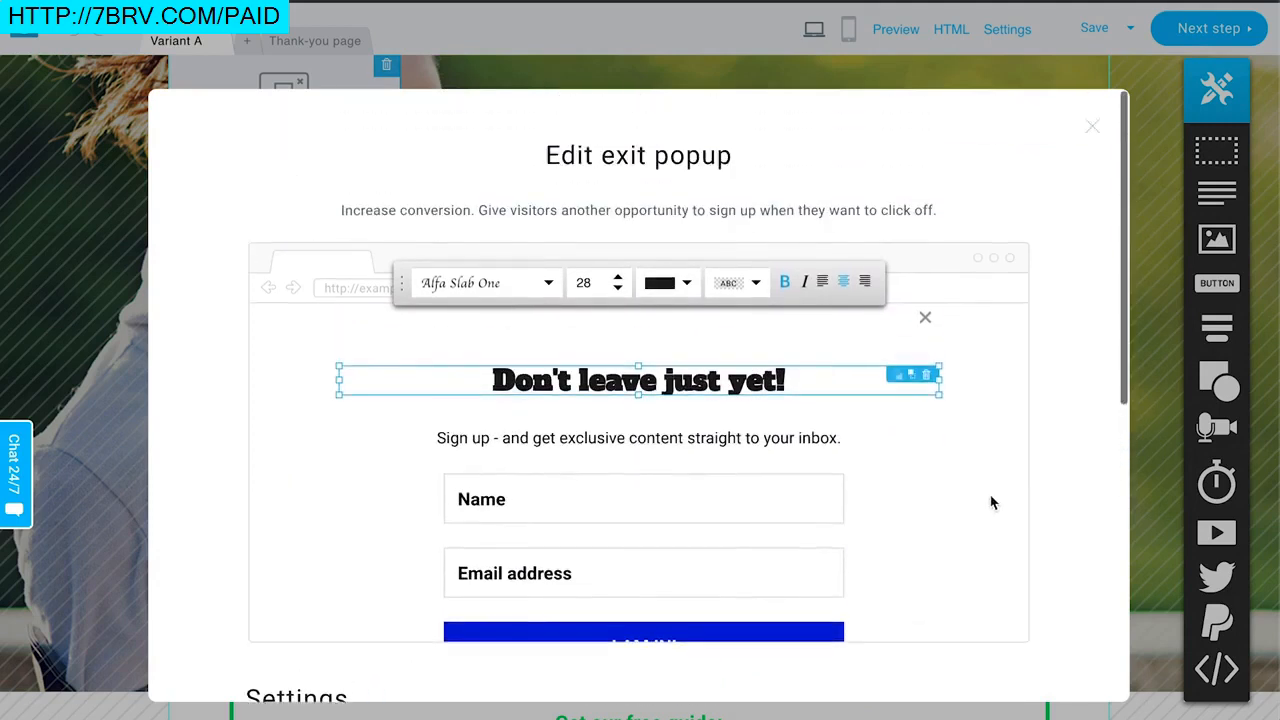
left_click(1093, 130)
- Review the thank-you page against the landing page's signup form, ending on the thank-you page
left_click(335, 42)
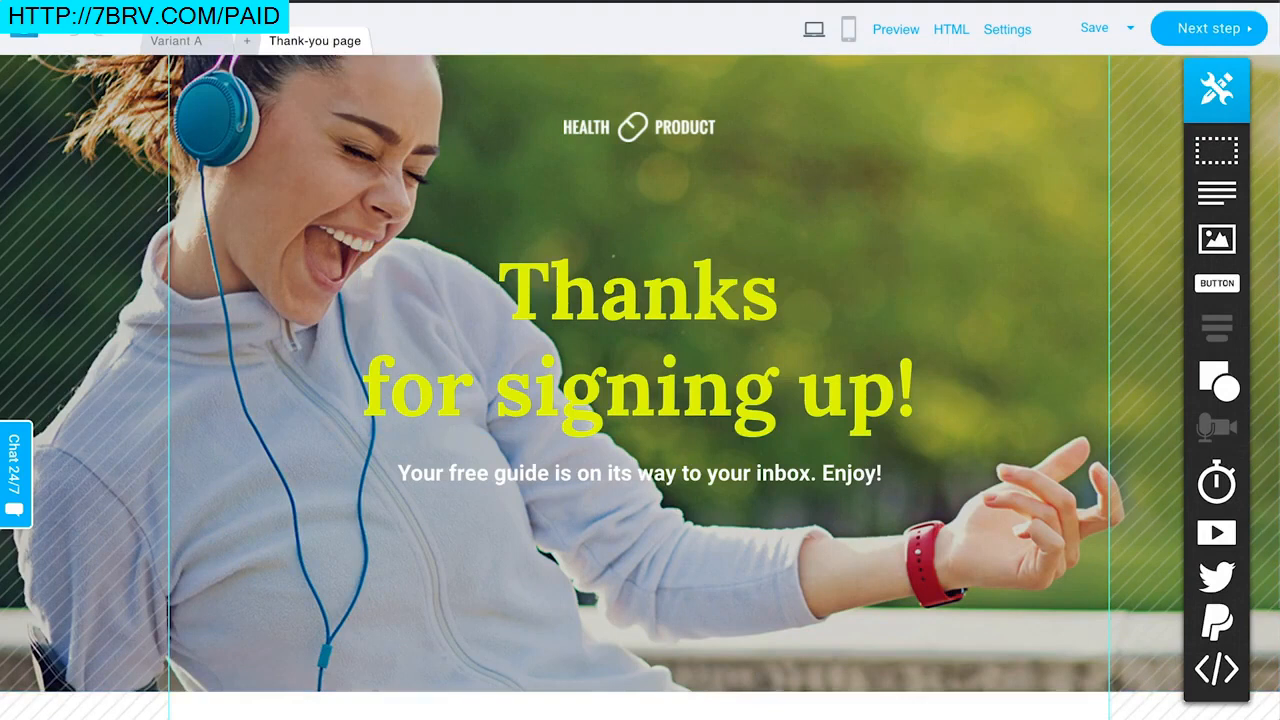
left_click(174, 44)
scroll(700, 450, "down", 5)
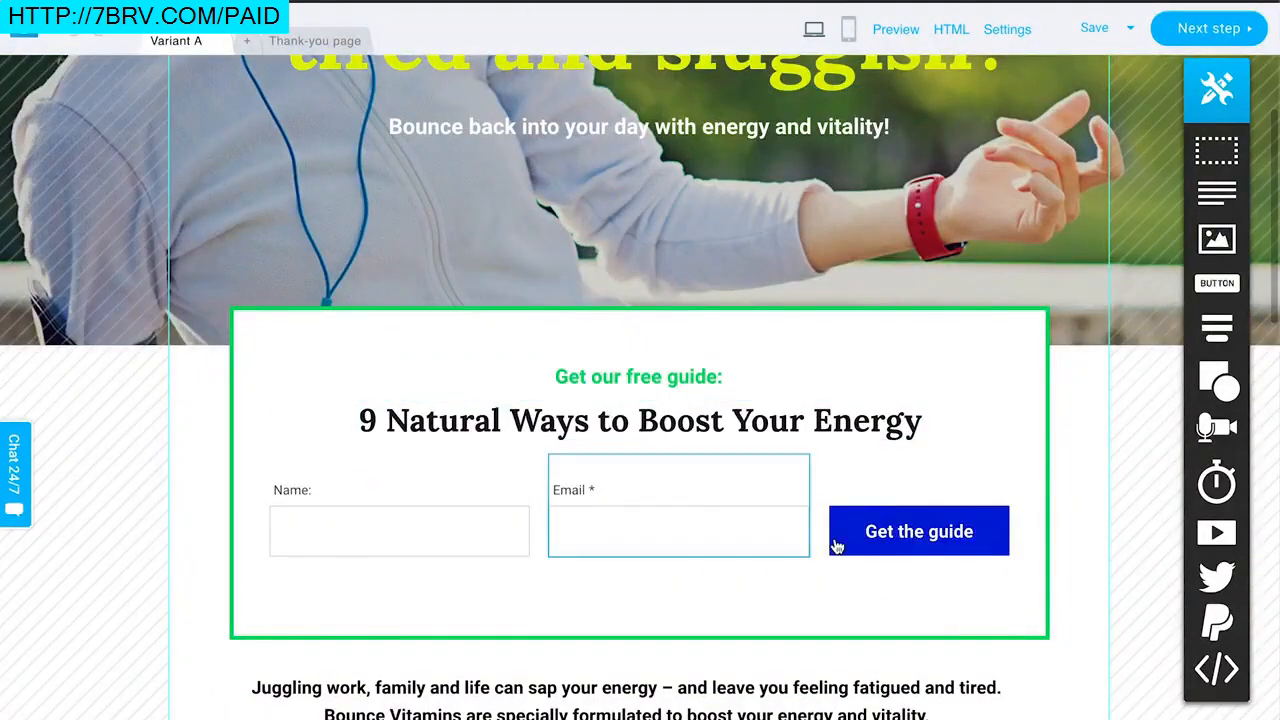
left_click(340, 42)
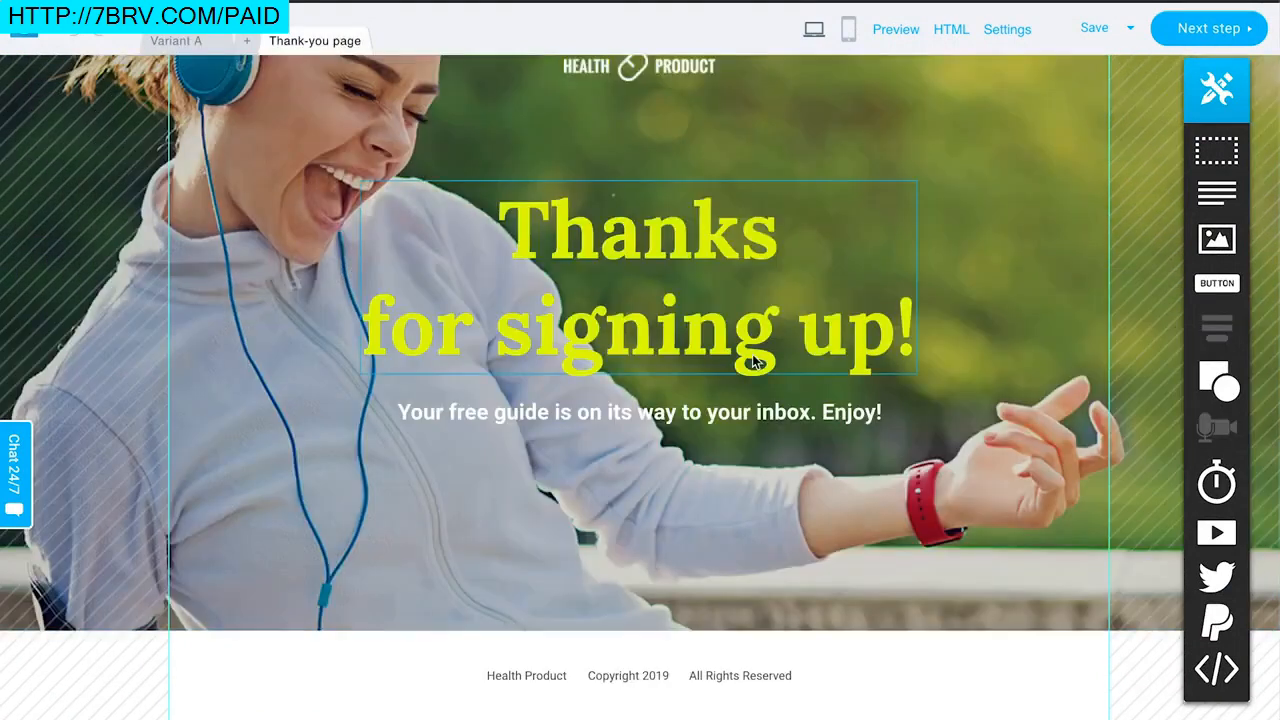
scroll(753, 361, "up", 2)
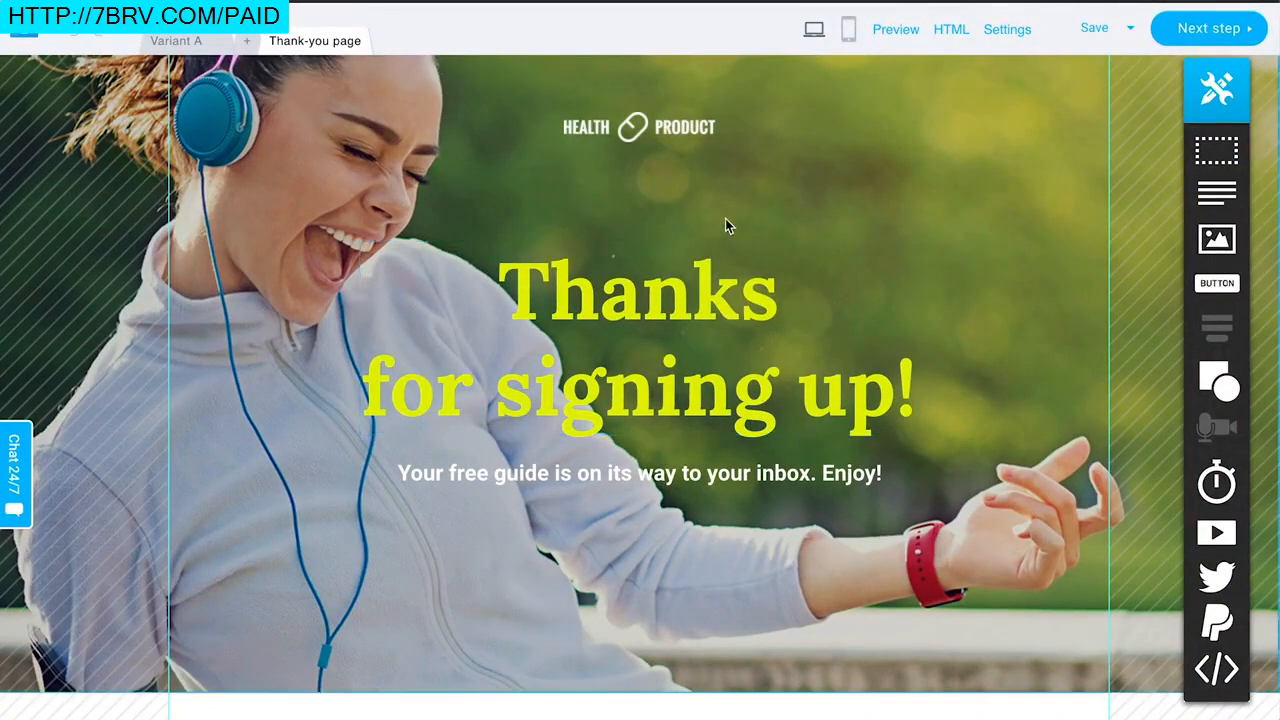
- Try out a button below the thank-you message, check its link settings without entering a link, and delete the button
scroll(767, 190, "down", 2)
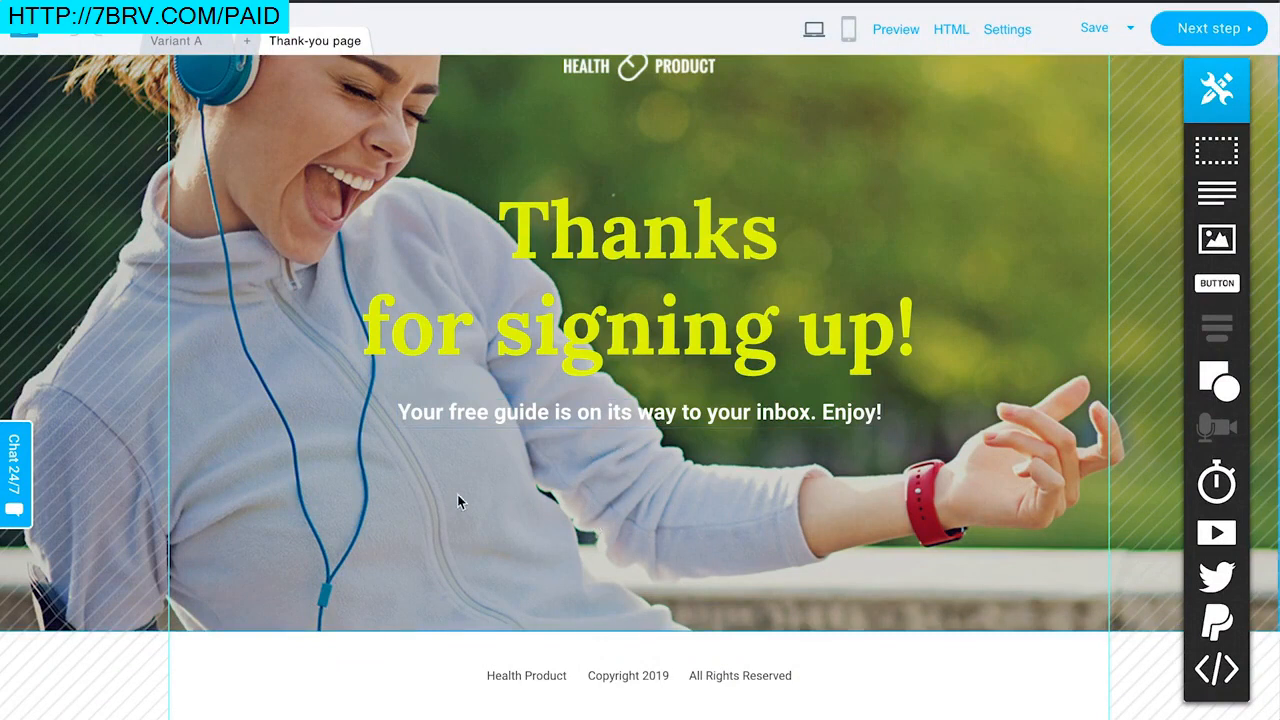
left_click_drag(1221, 290, 614, 502)
double_click(608, 497)
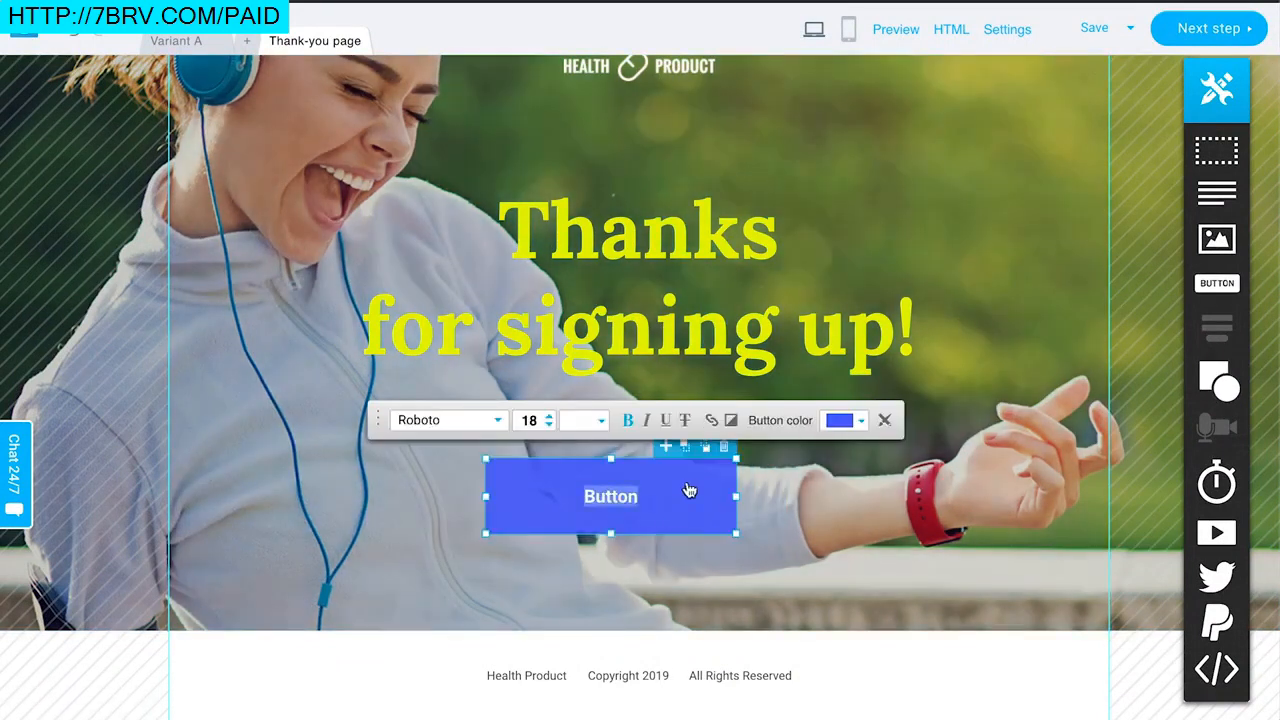
left_click(709, 421)
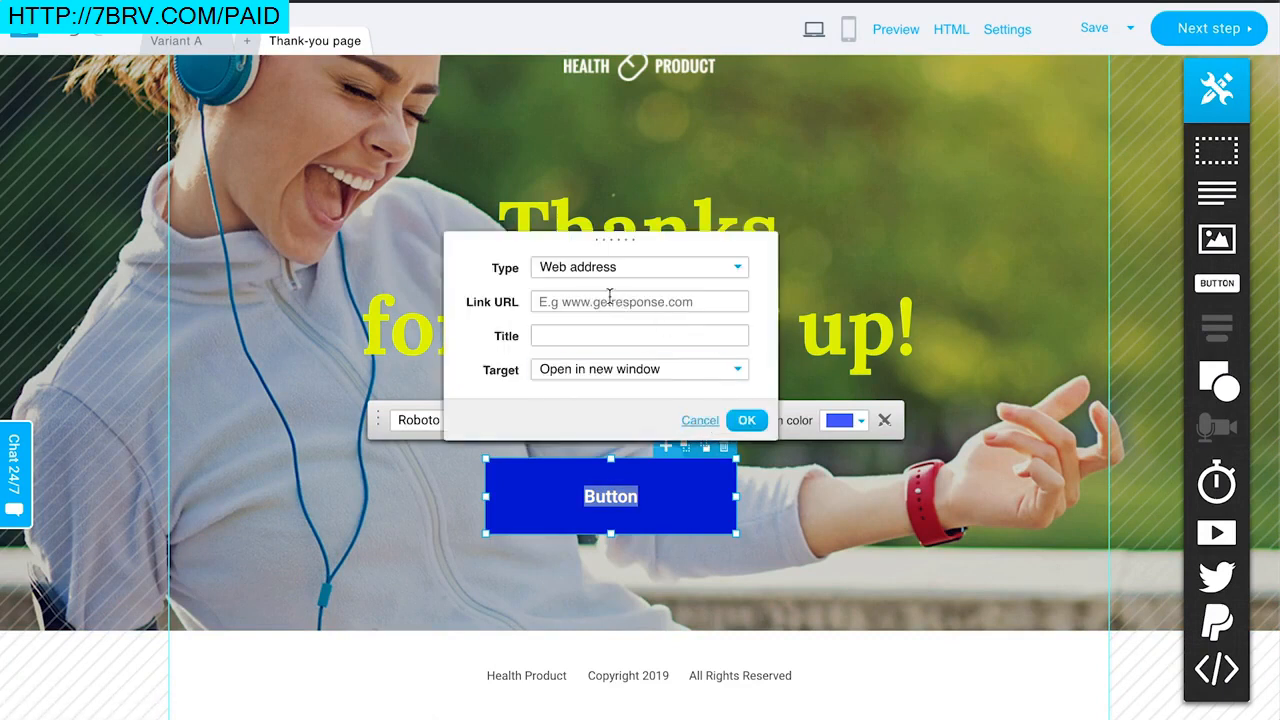
left_click(706, 422)
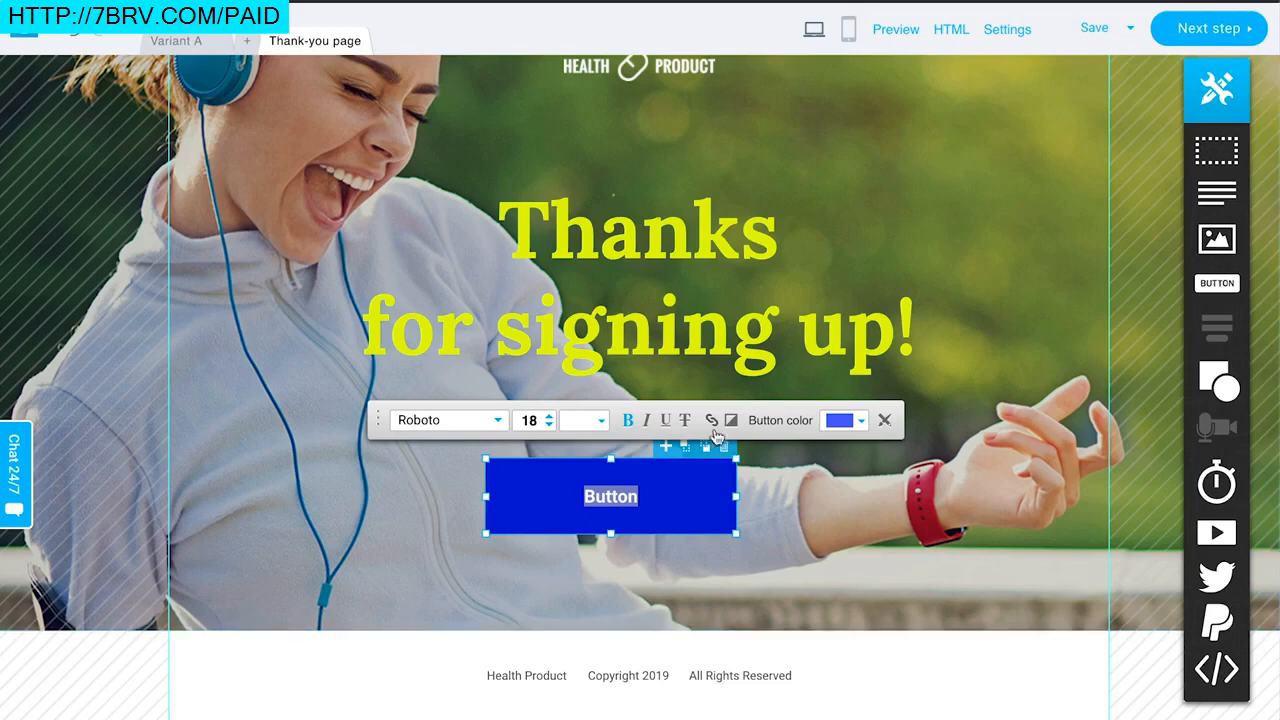
left_click(723, 448)
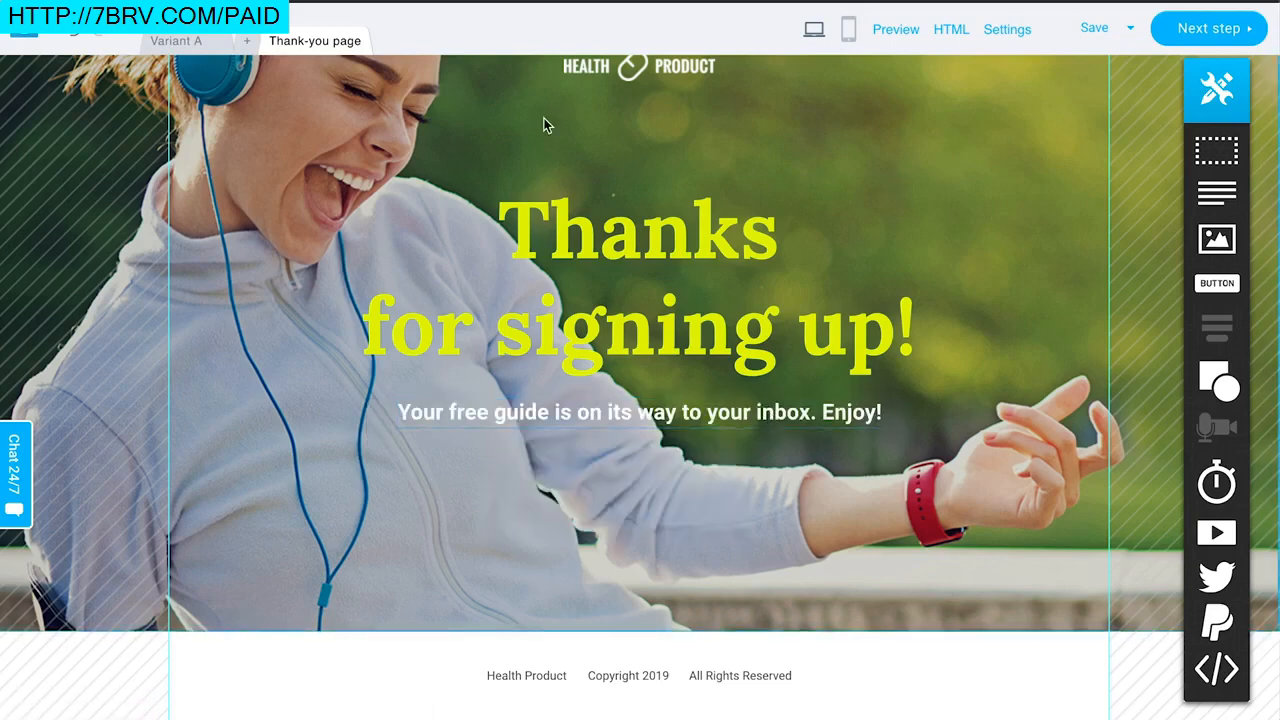
- Select the thank-you page logo, return to Variant A, and review the landing page from its headline to the lower signup form
scroll(545, 125, "up", 1)
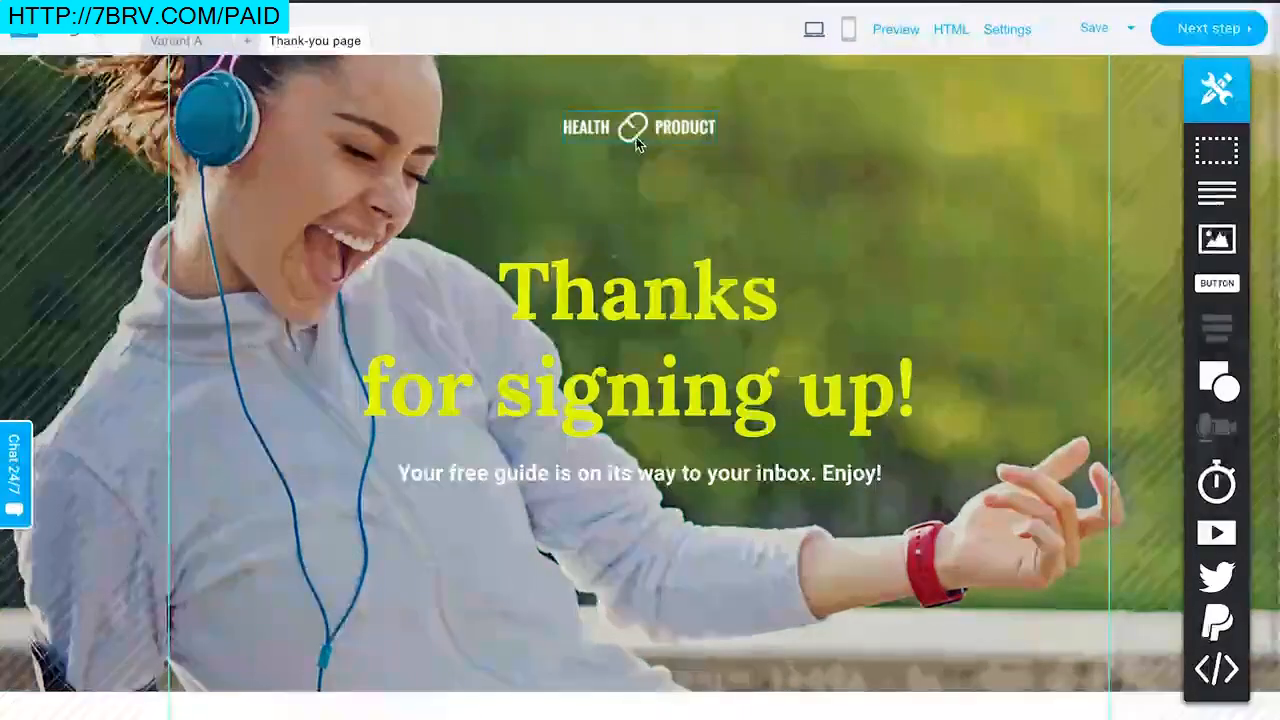
left_click(622, 131)
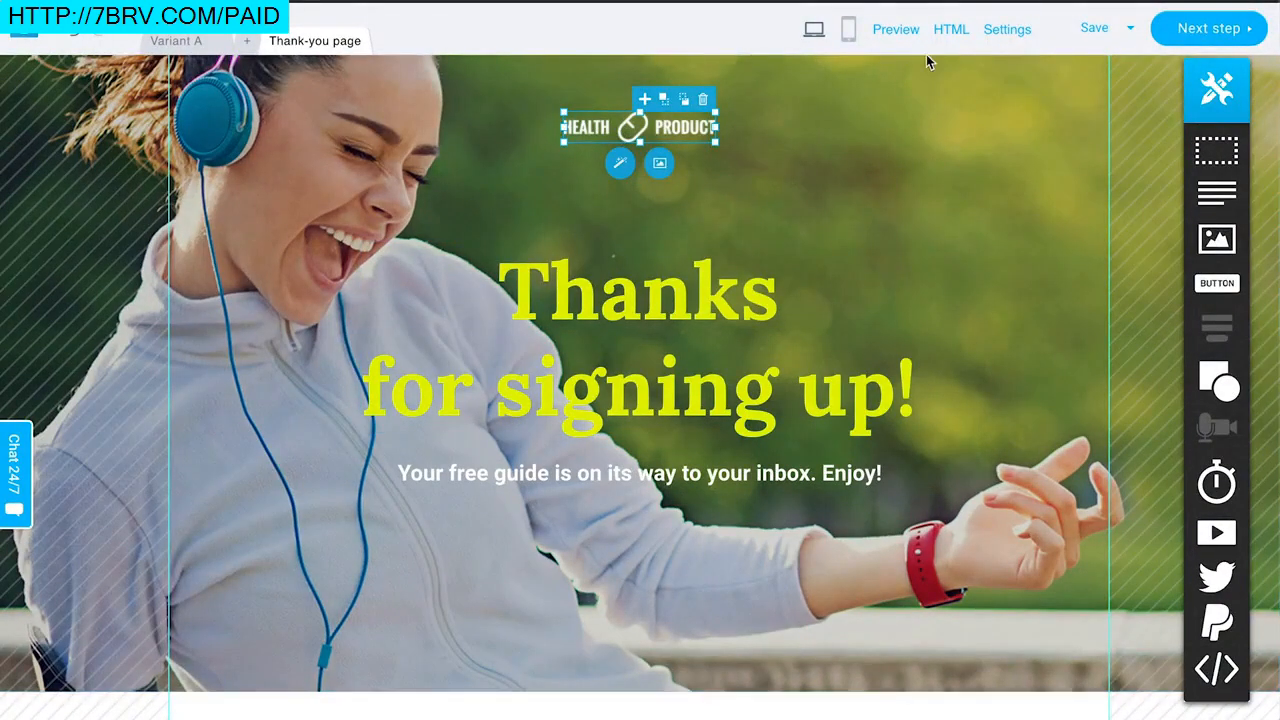
left_click(167, 38)
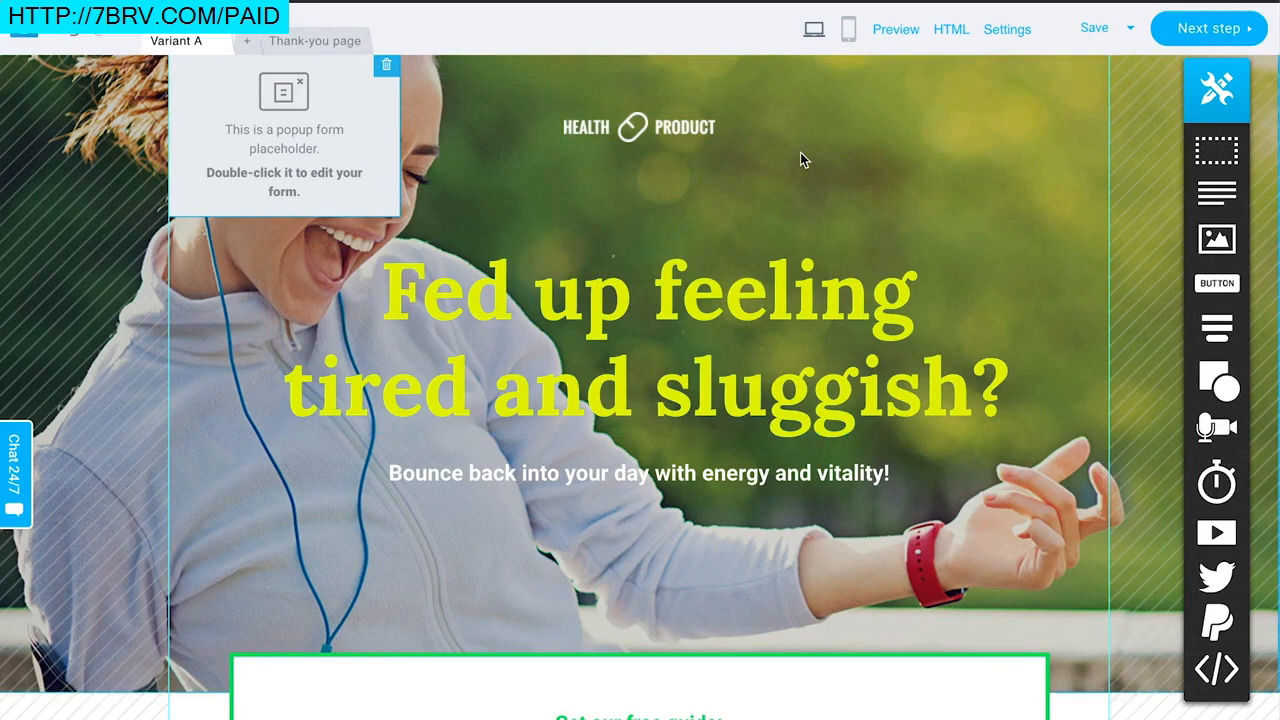
scroll(838, 325, "down", 1)
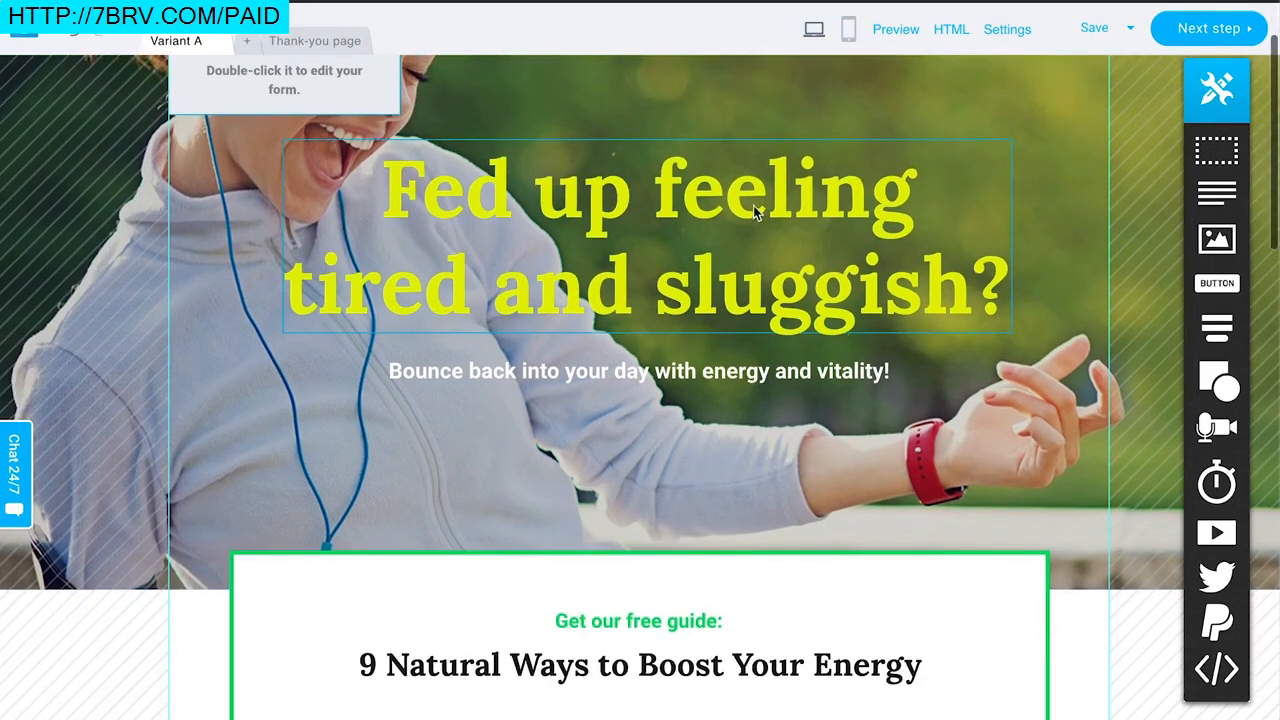
scroll(755, 210, "down", 1)
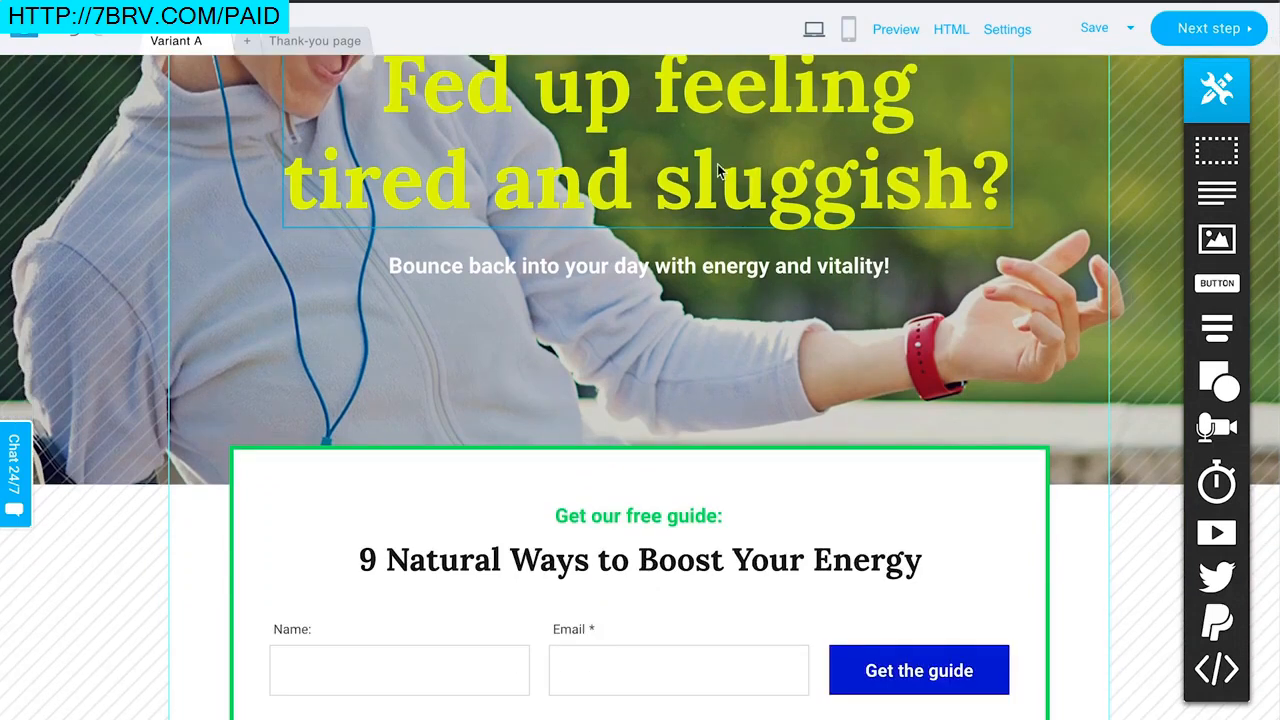
scroll(717, 168, "down", 2)
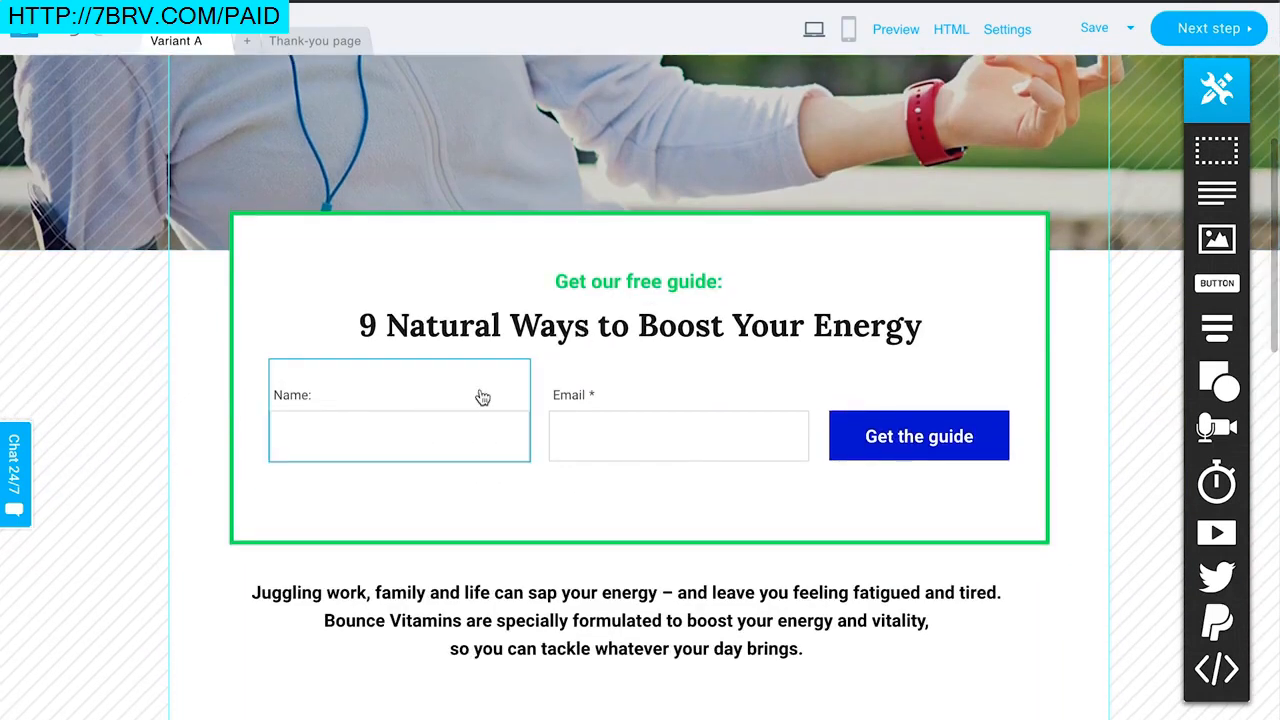
scroll(720, 417, "down", 1)
scroll(480, 455, "down", 10)
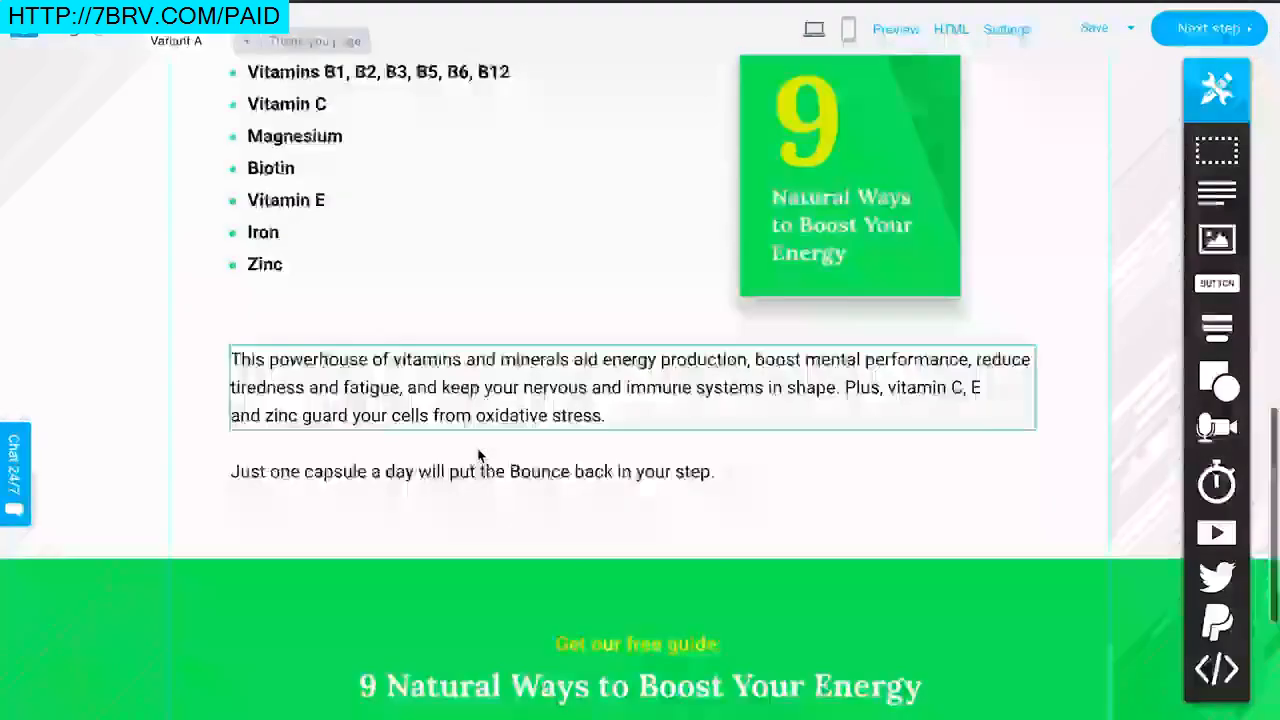
scroll(480, 455, "up", 3)
scroll(480, 455, "down", 2)
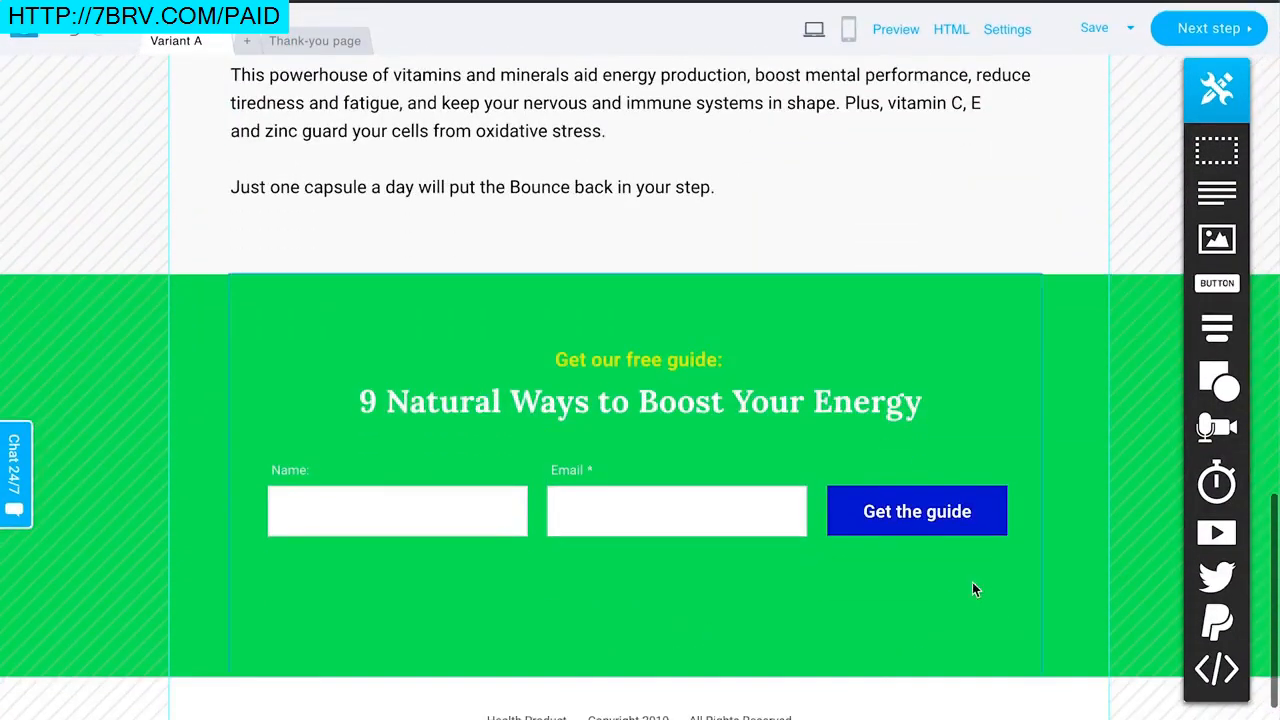
scroll(778, 337, "up", 10)
scroll(778, 343, "up", 1)
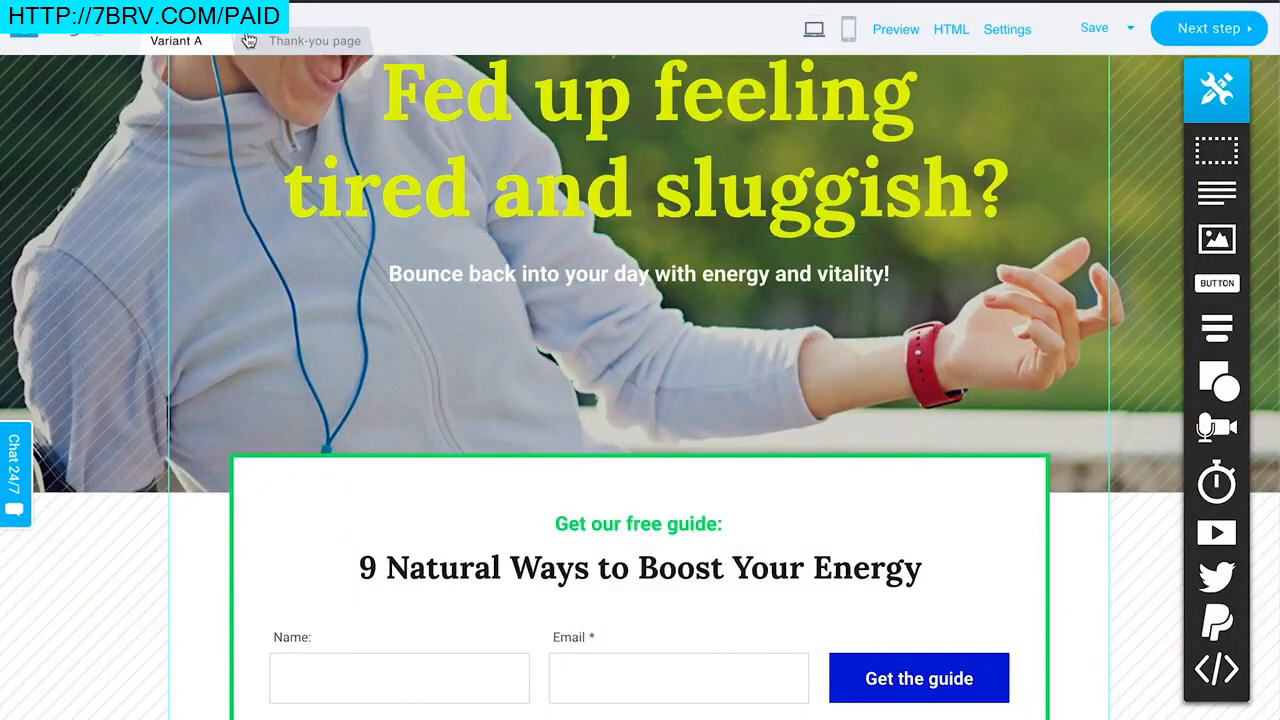
scroll(556, 386, "up", 3)
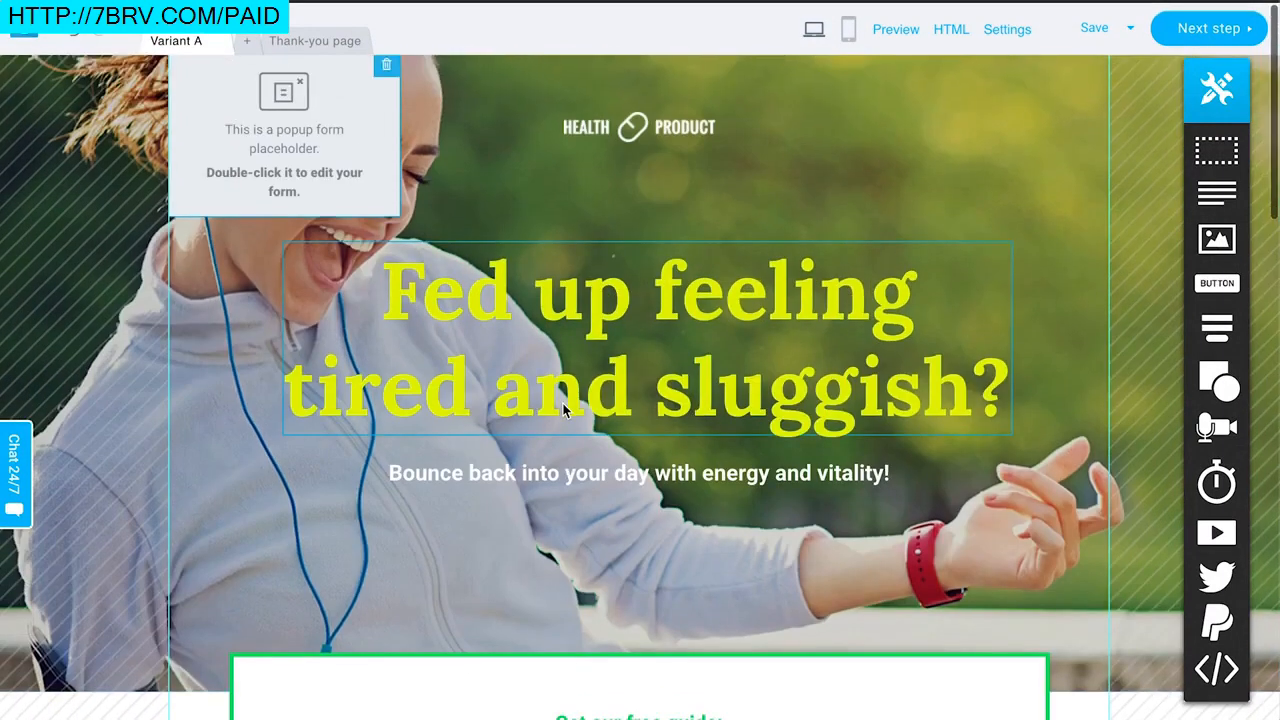
scroll(562, 402, "down", 5)
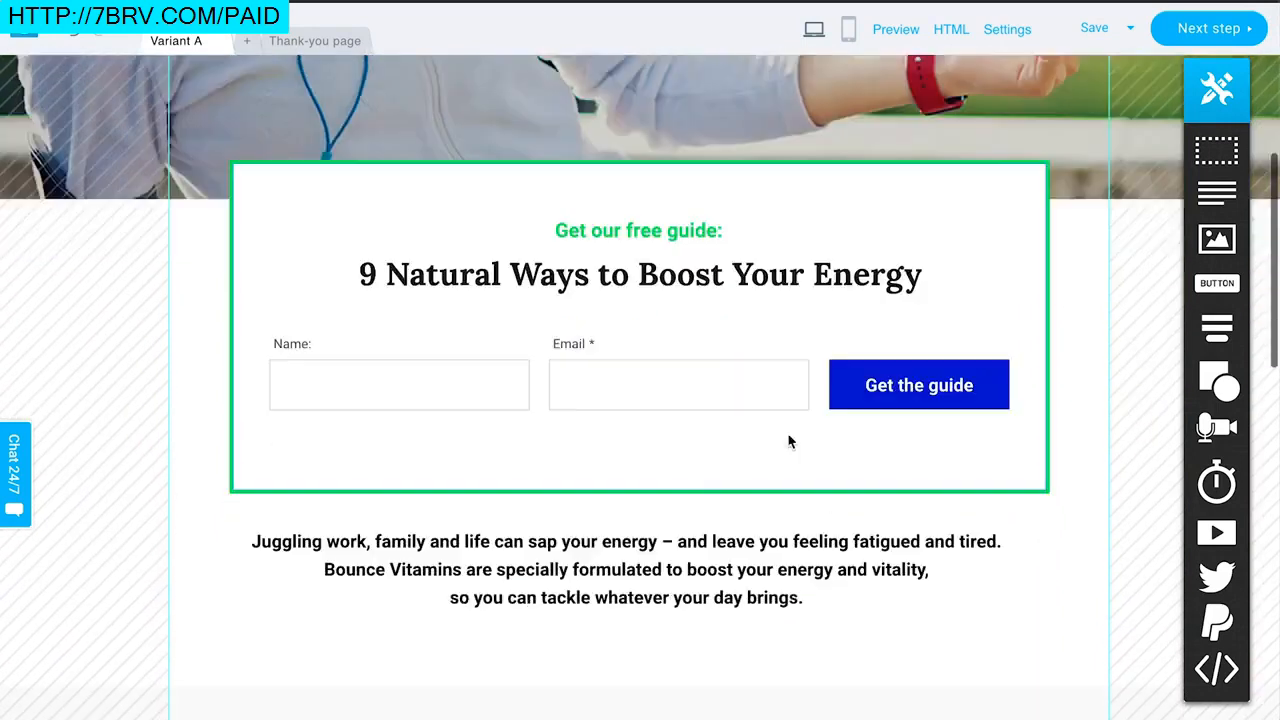
- Open the form field selection for the upper free guide form, examine the available fields, and close it without changes
left_click(314, 291)
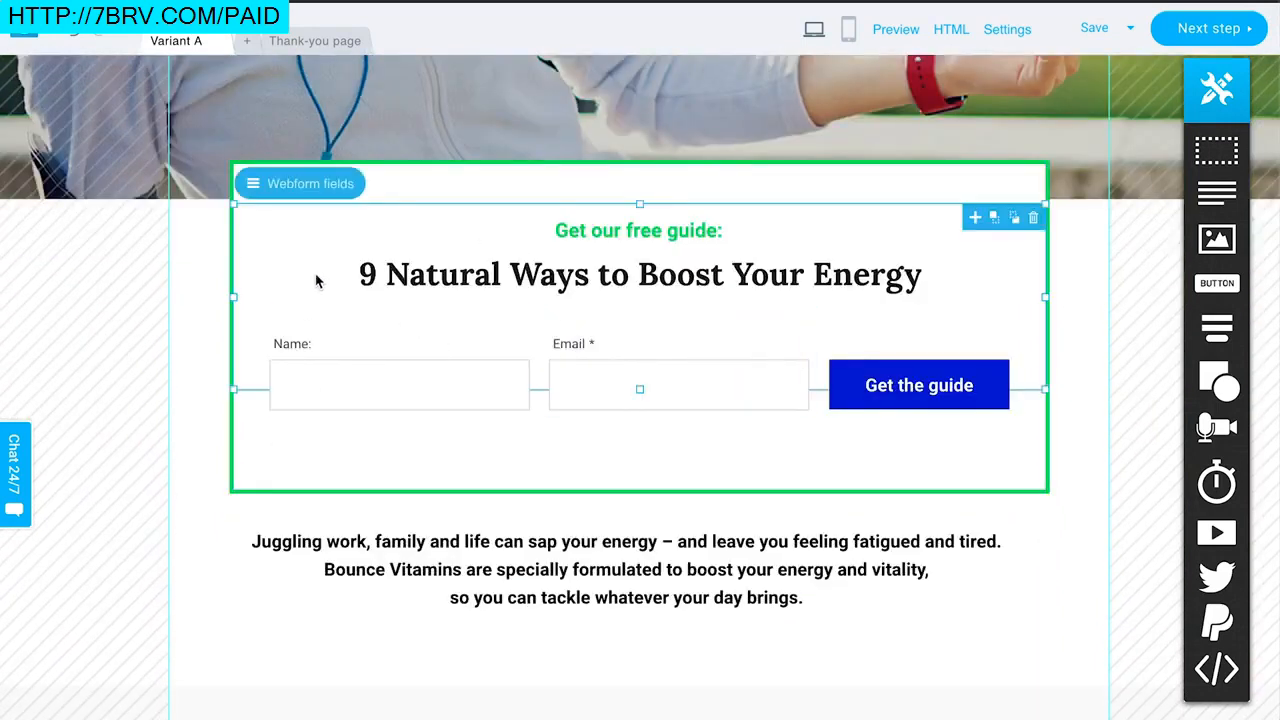
left_click(311, 685)
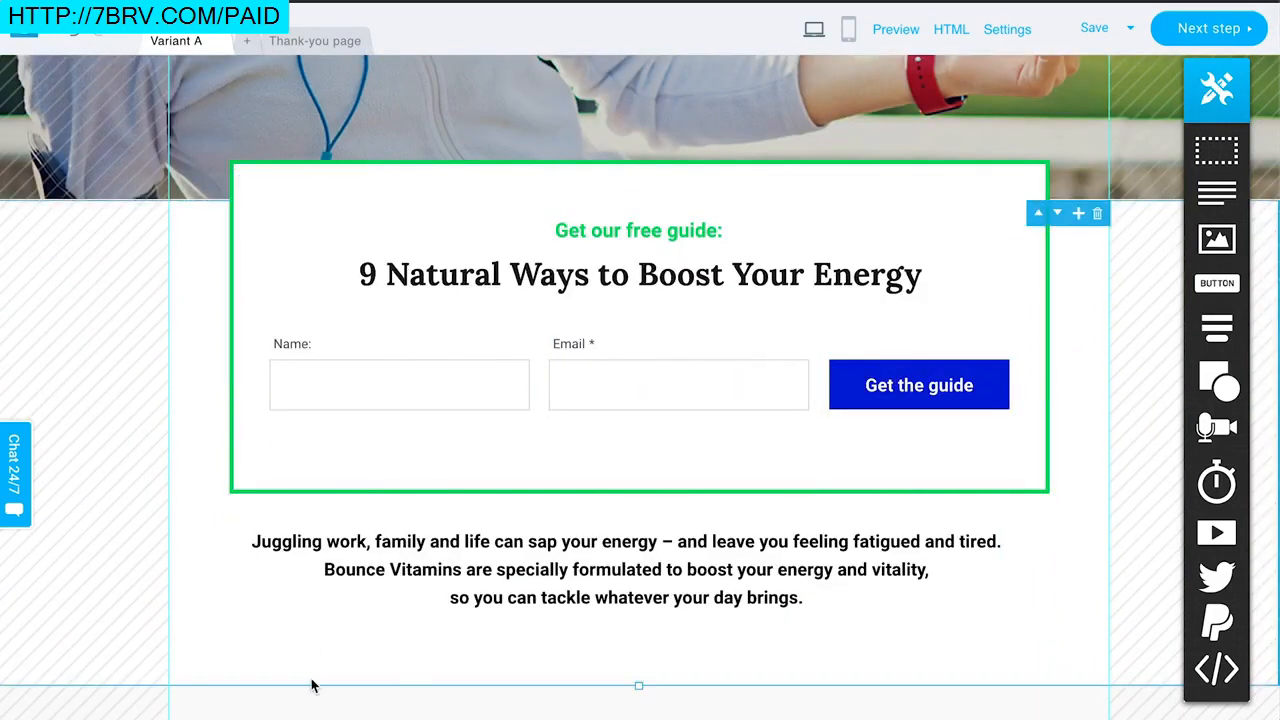
left_click(325, 288)
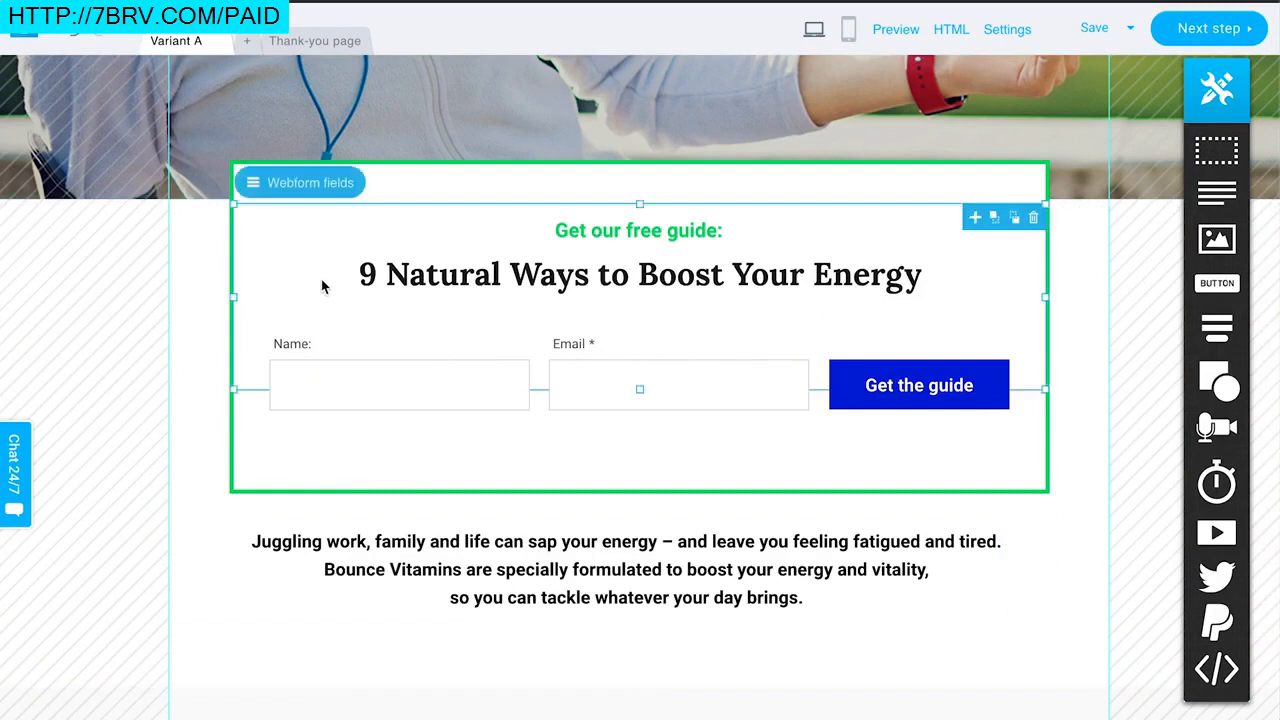
left_click(301, 188)
scroll(437, 400, "down", 3)
scroll(437, 400, "up", 3)
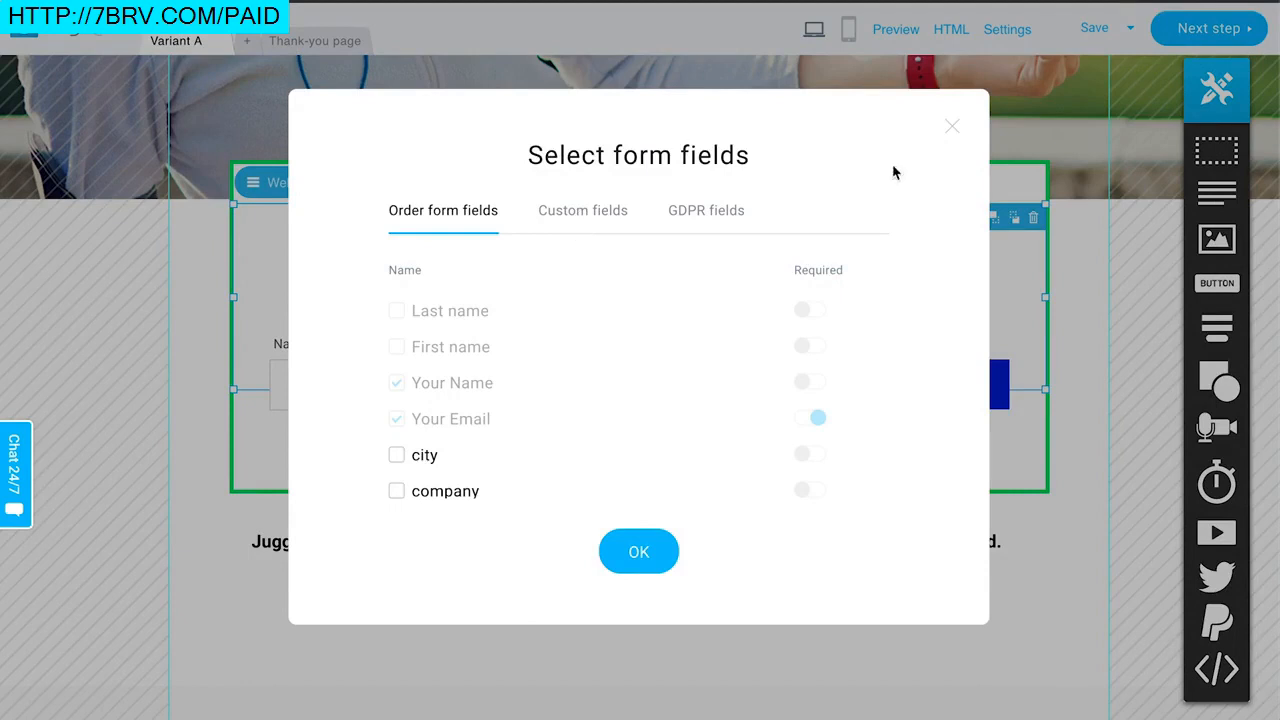
left_click(952, 126)
- Examine the landing page's lower signup form, the available form types, the guide cover image and the headline's text formatting
scroll(990, 426, "down", 3)
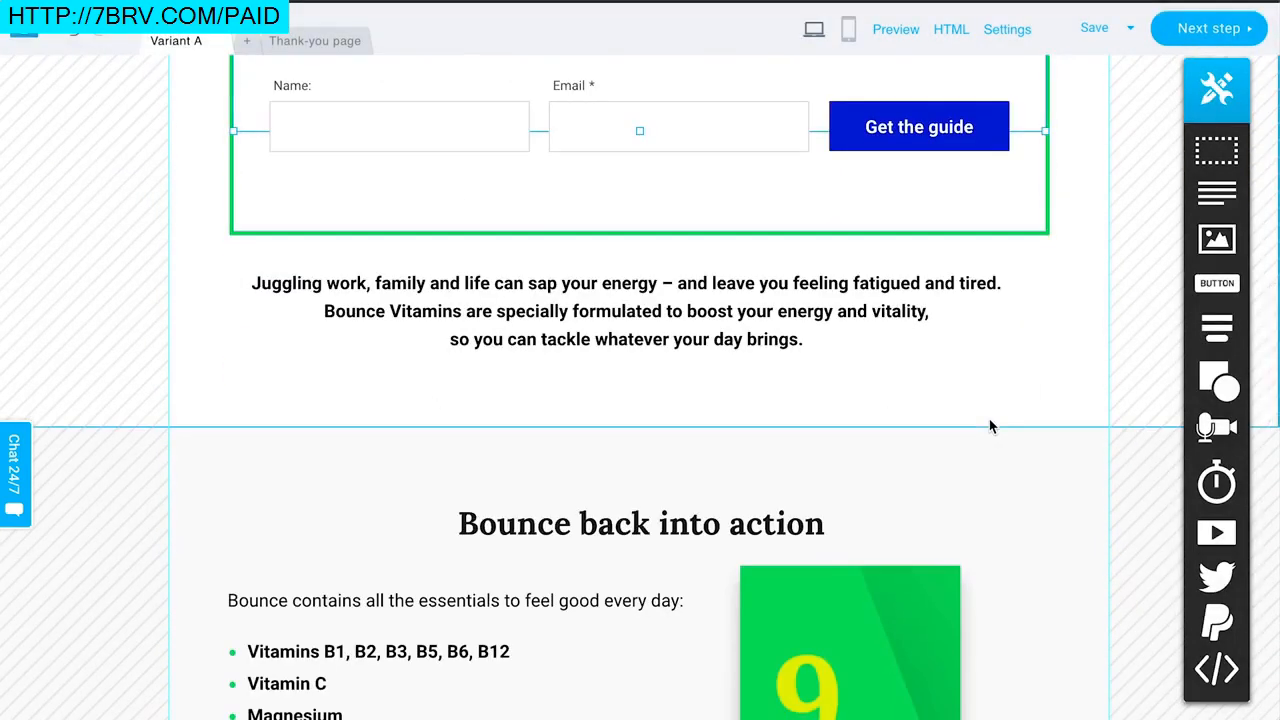
scroll(990, 426, "down", 10)
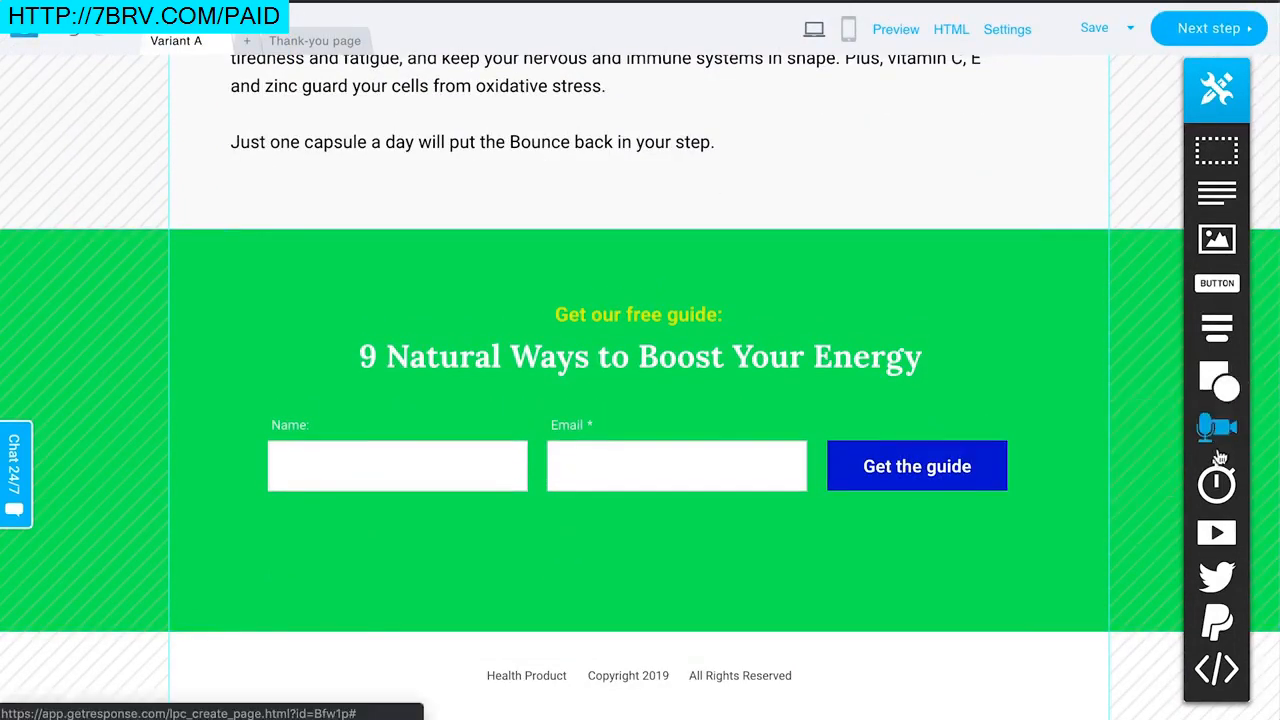
mouse_move(1215, 334)
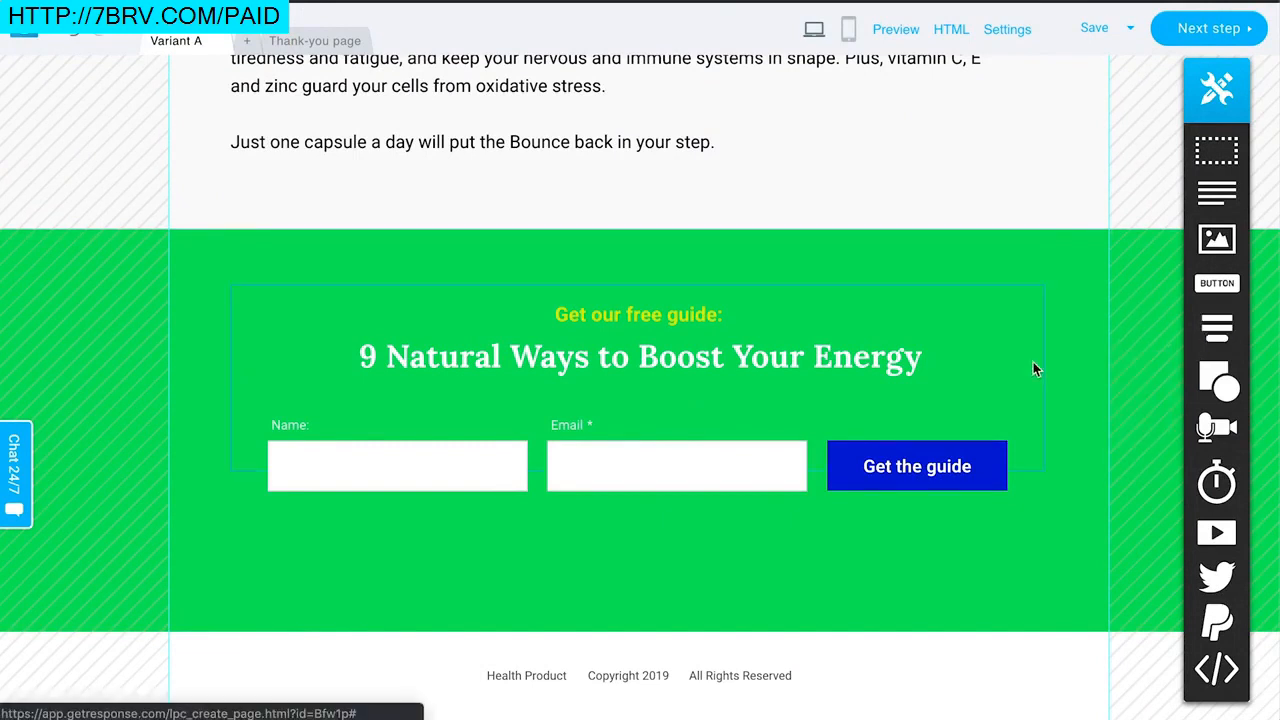
left_click(978, 357)
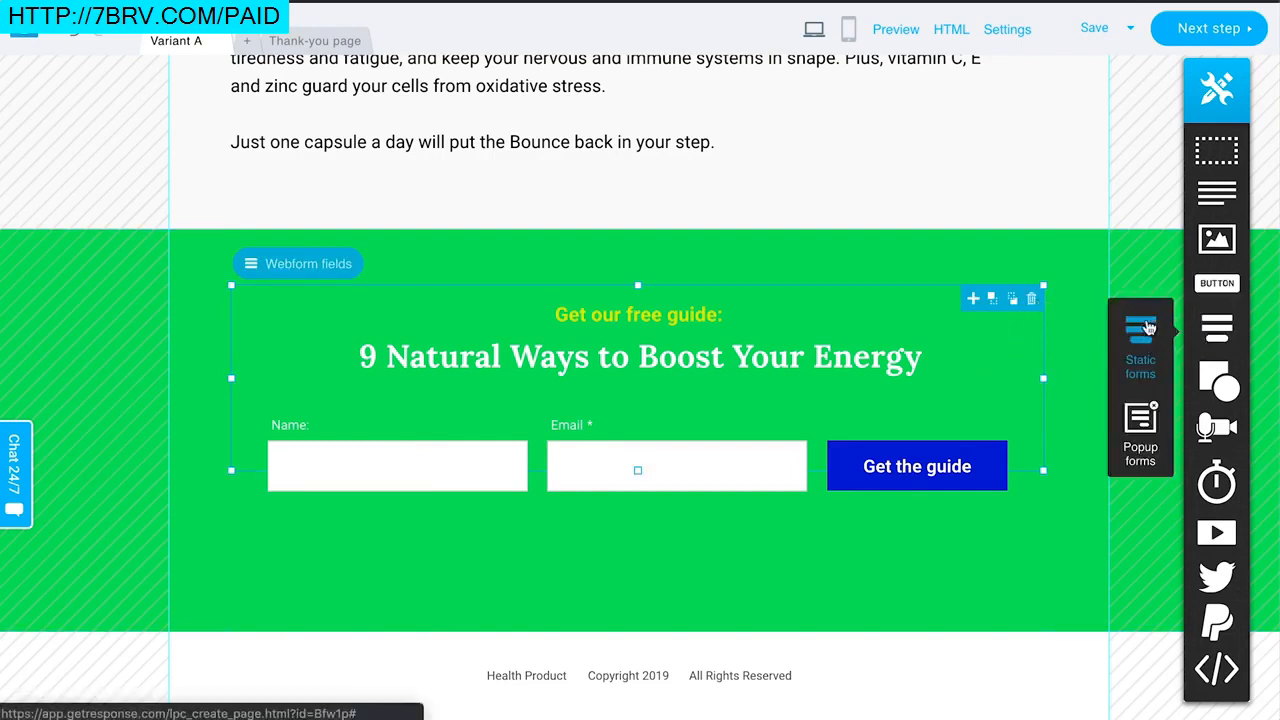
left_click(1150, 219)
scroll(1150, 219, "up", 3)
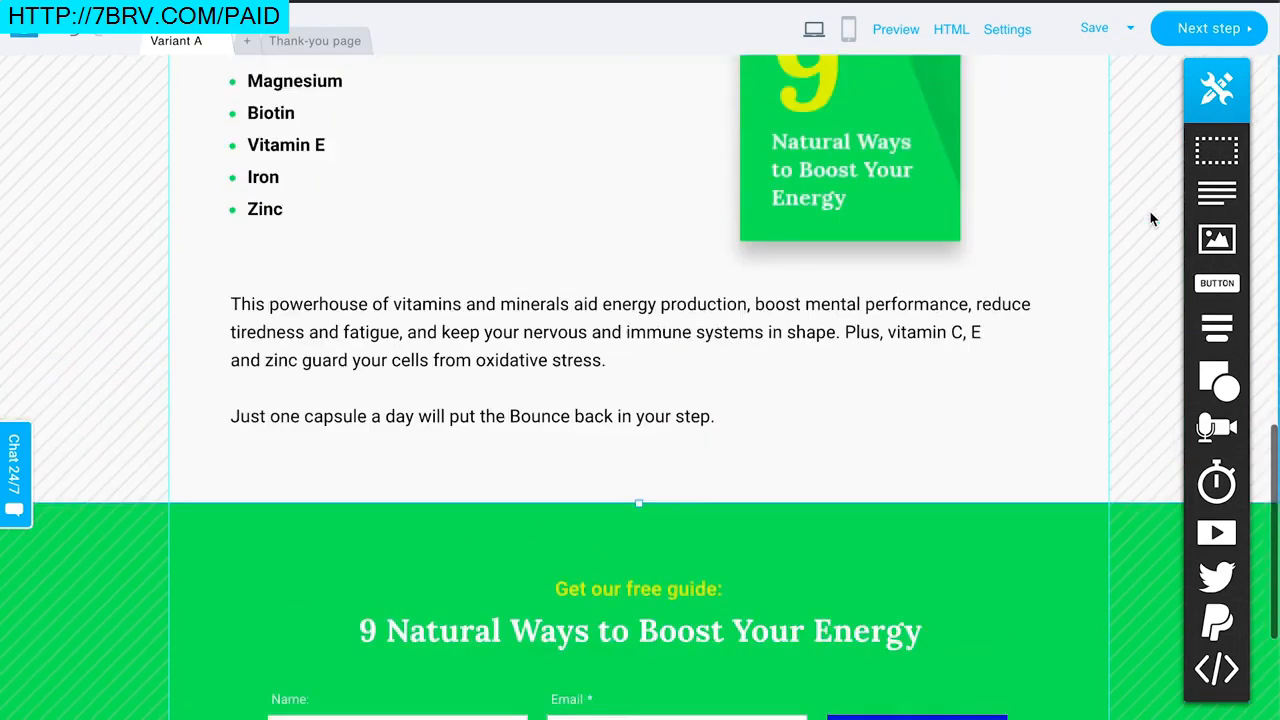
scroll(1150, 219, "up", 3)
left_click(879, 405)
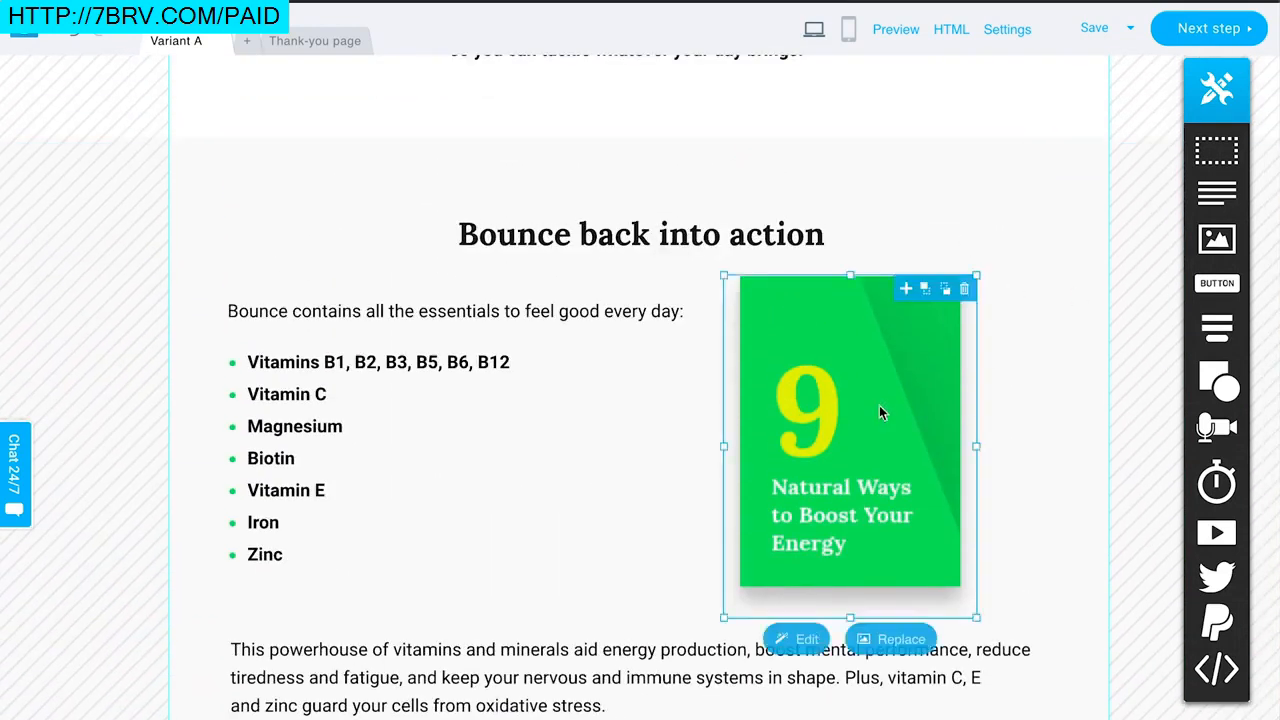
scroll(903, 220, "up", 9)
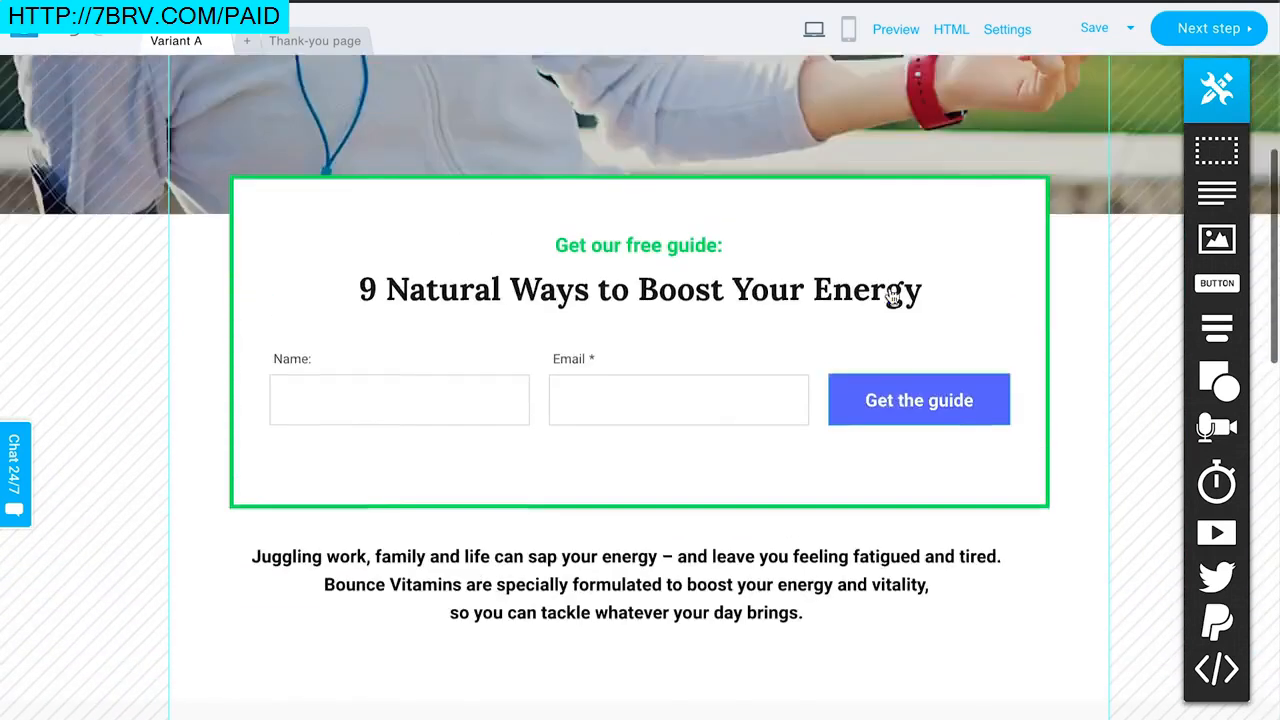
double_click(928, 245)
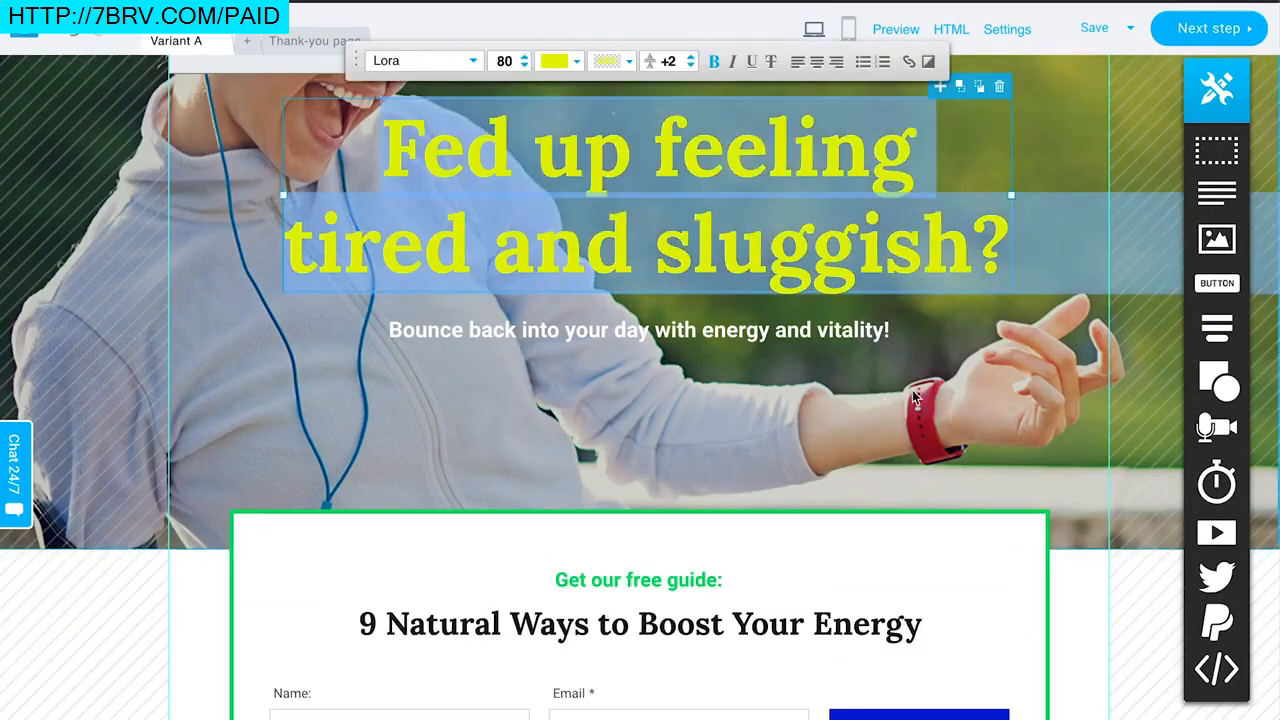
left_click(1030, 410)
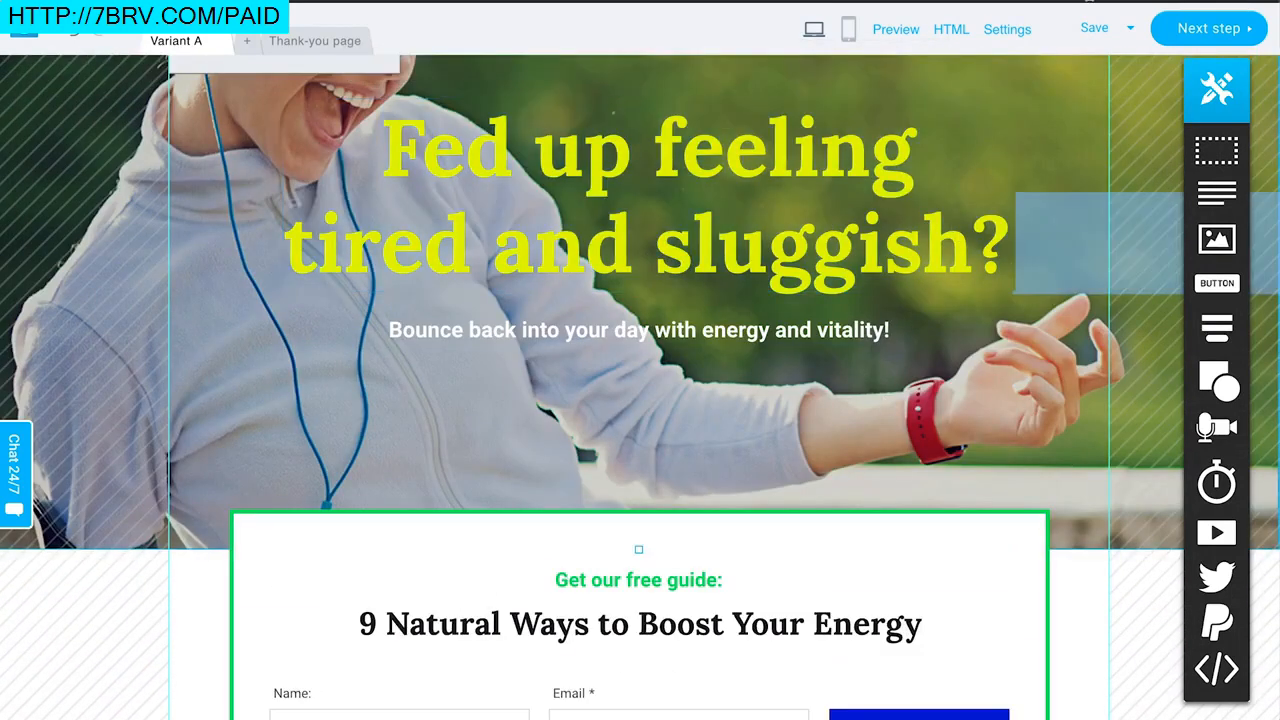
- Continue to the signup page settings and review the SEO, page URL and subscription sections, including the available GetResponse subdomains
left_click(1200, 30)
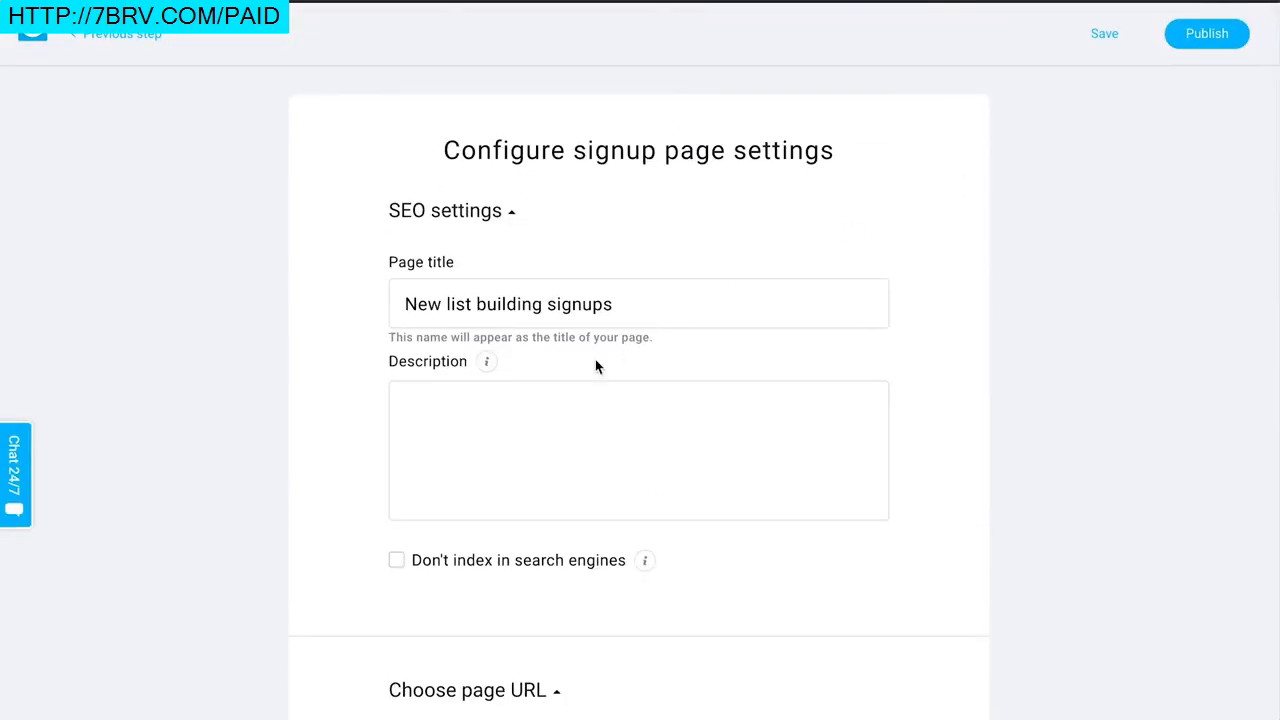
scroll(595, 520, "down", 2)
scroll(586, 466, "down", 2)
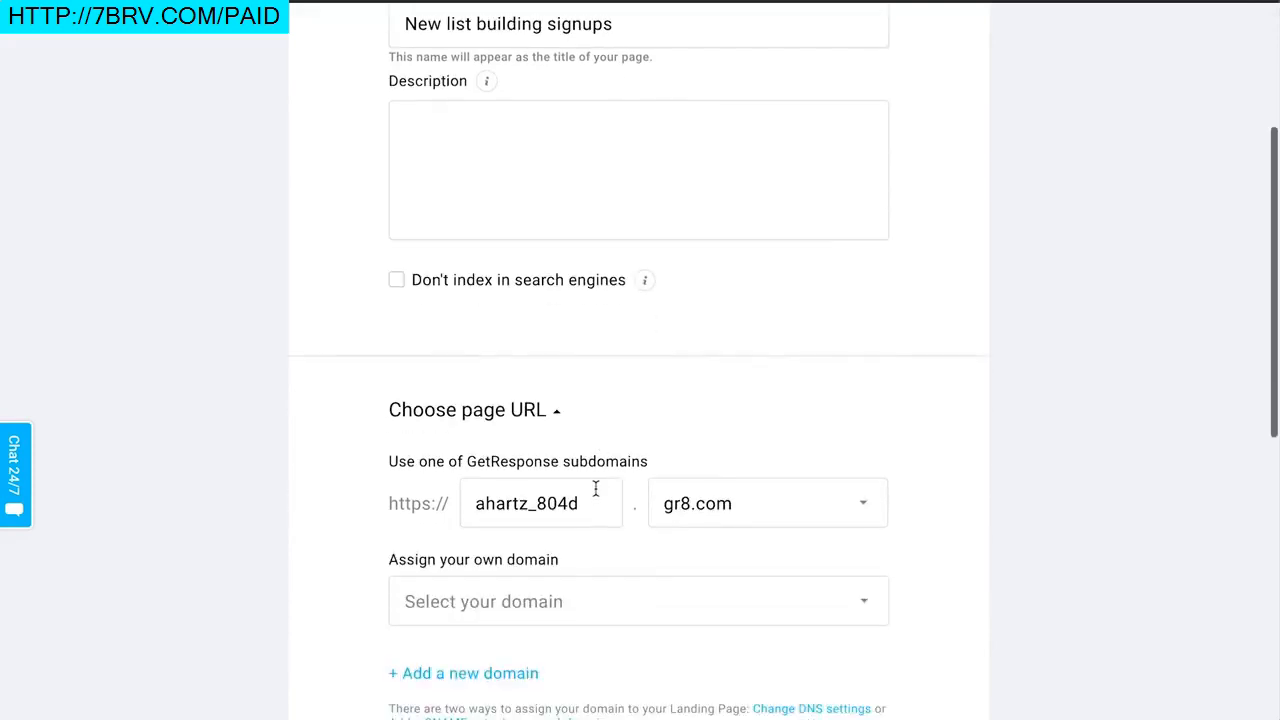
scroll(545, 405, "up", 1)
scroll(551, 403, "down", 2)
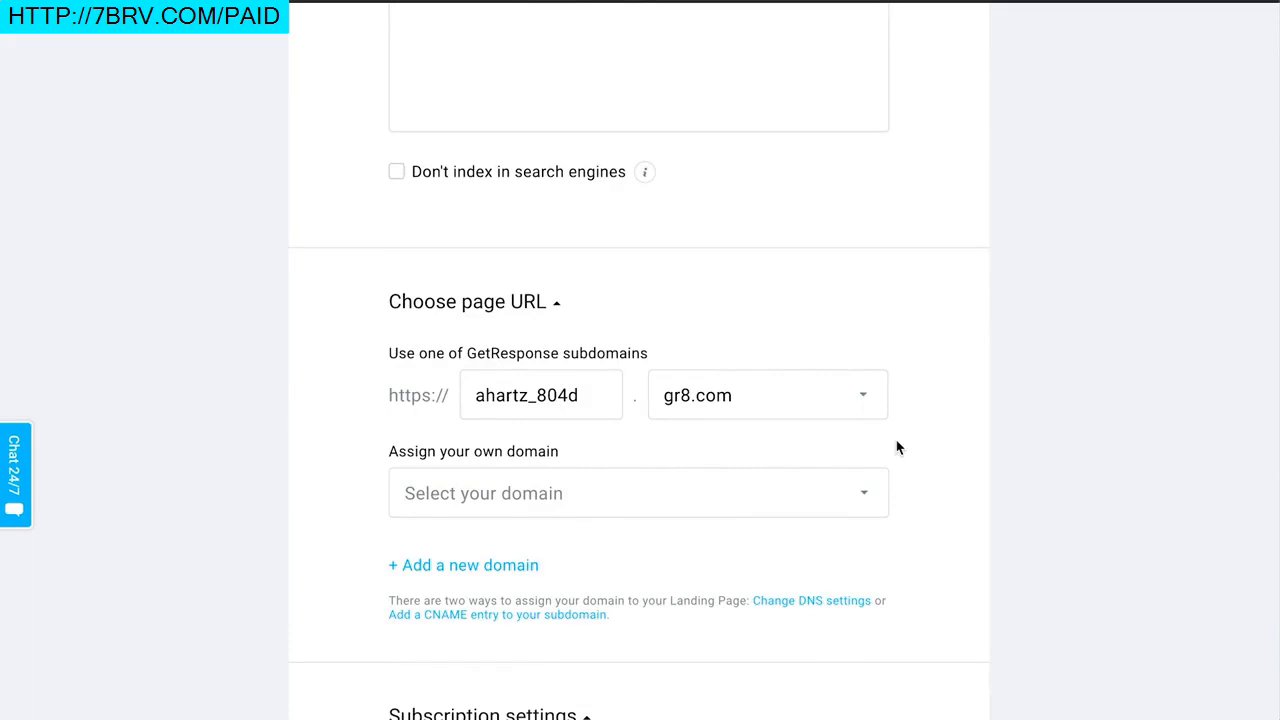
scroll(931, 363, "down", 3)
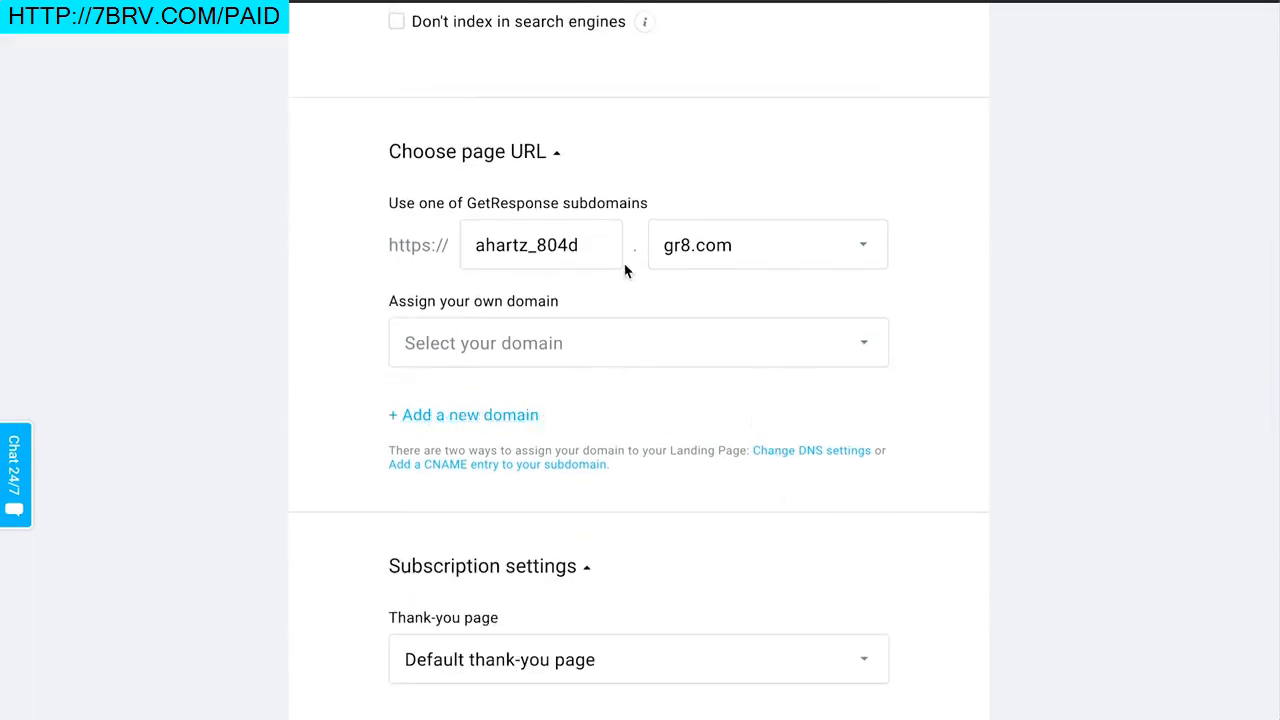
left_click(764, 268)
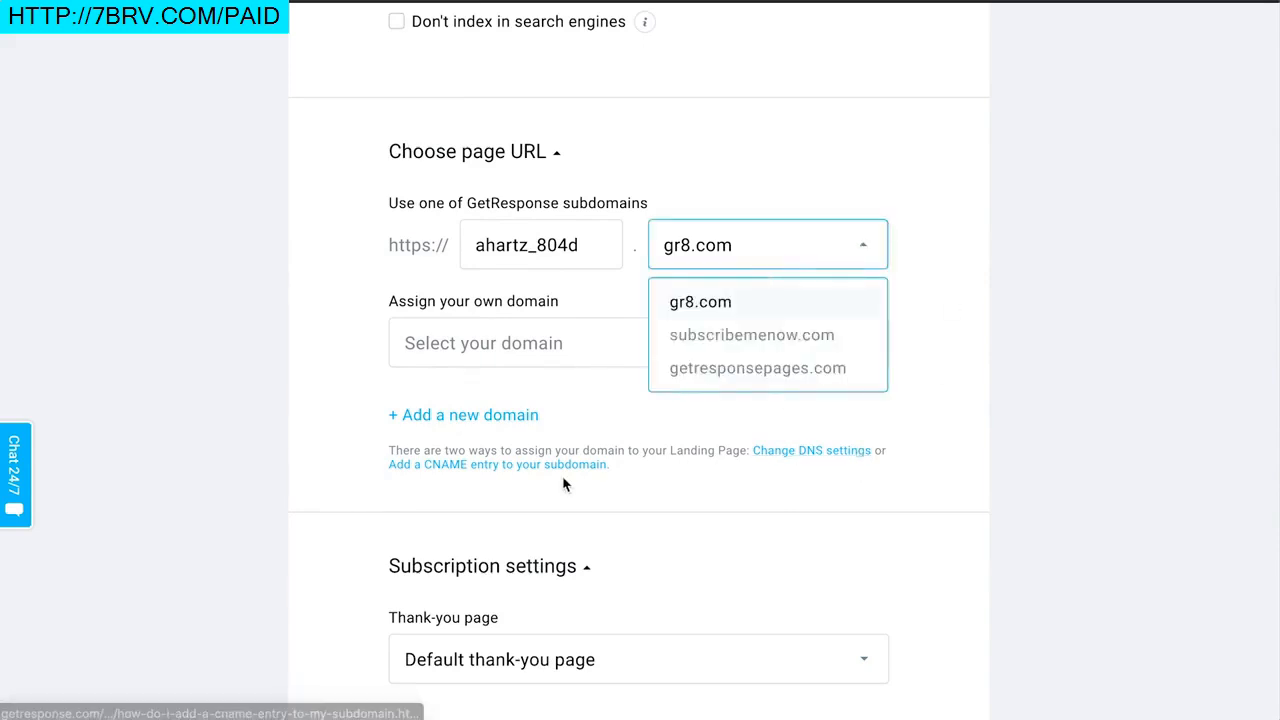
left_click(997, 368)
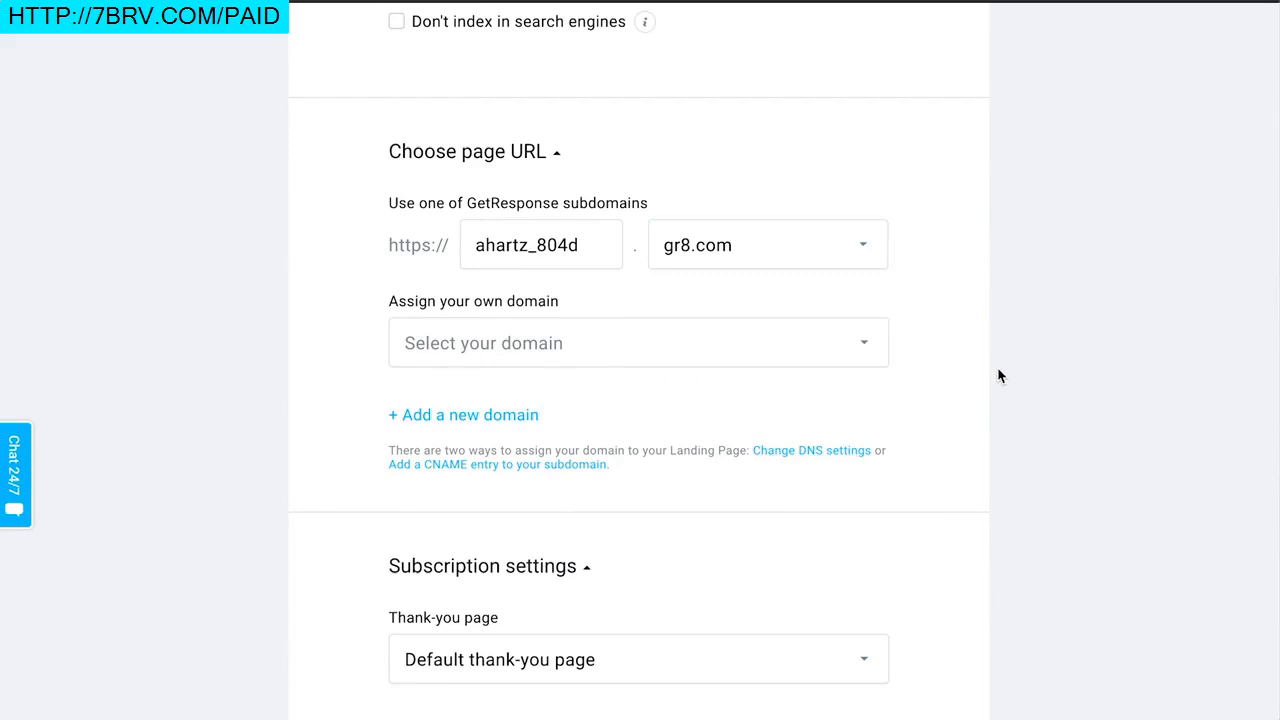
- Set the signup page title in the SEO settings to "Get my free energy guide!"
scroll(997, 368, "up", 4)
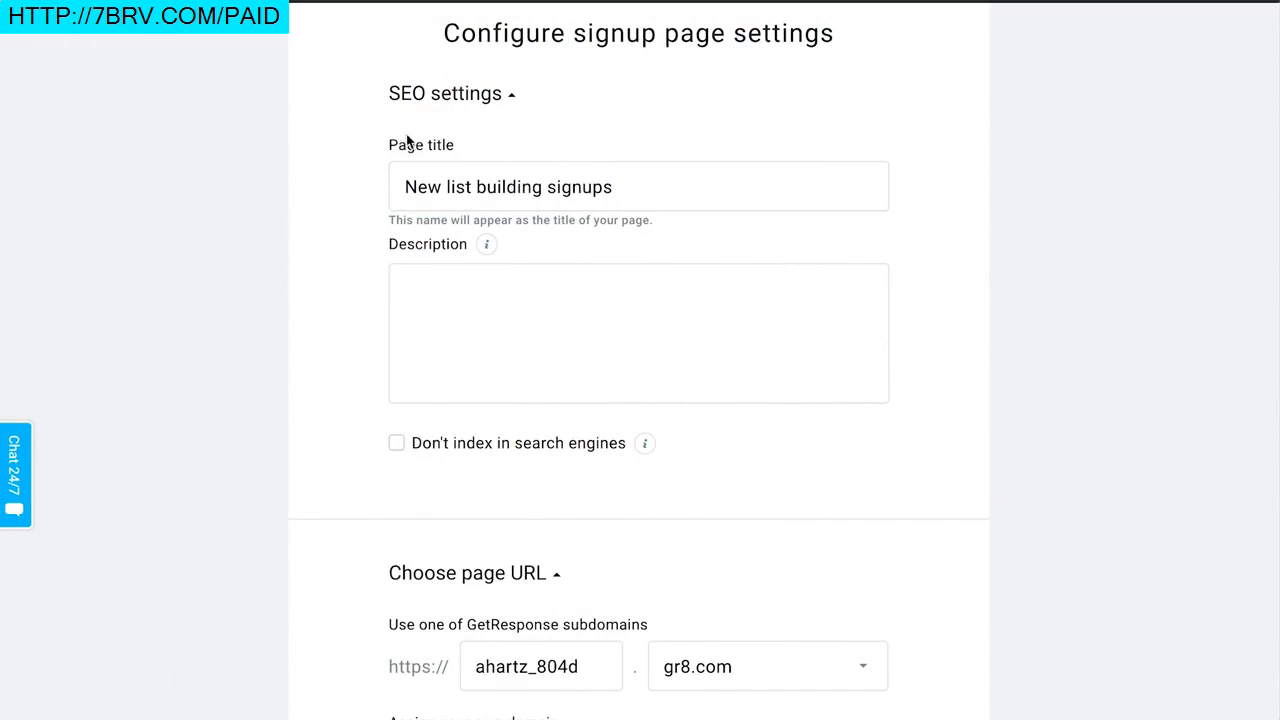
left_click(502, 181)
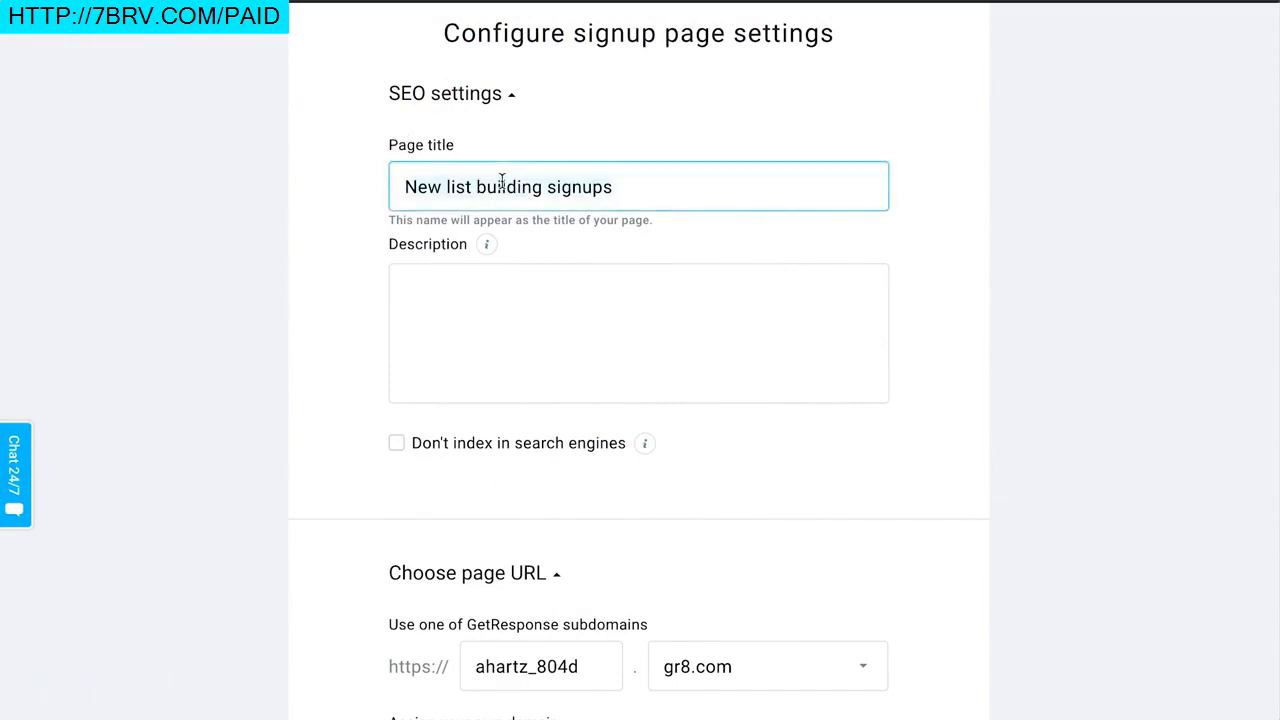
key("ctrl+a")
type("j")
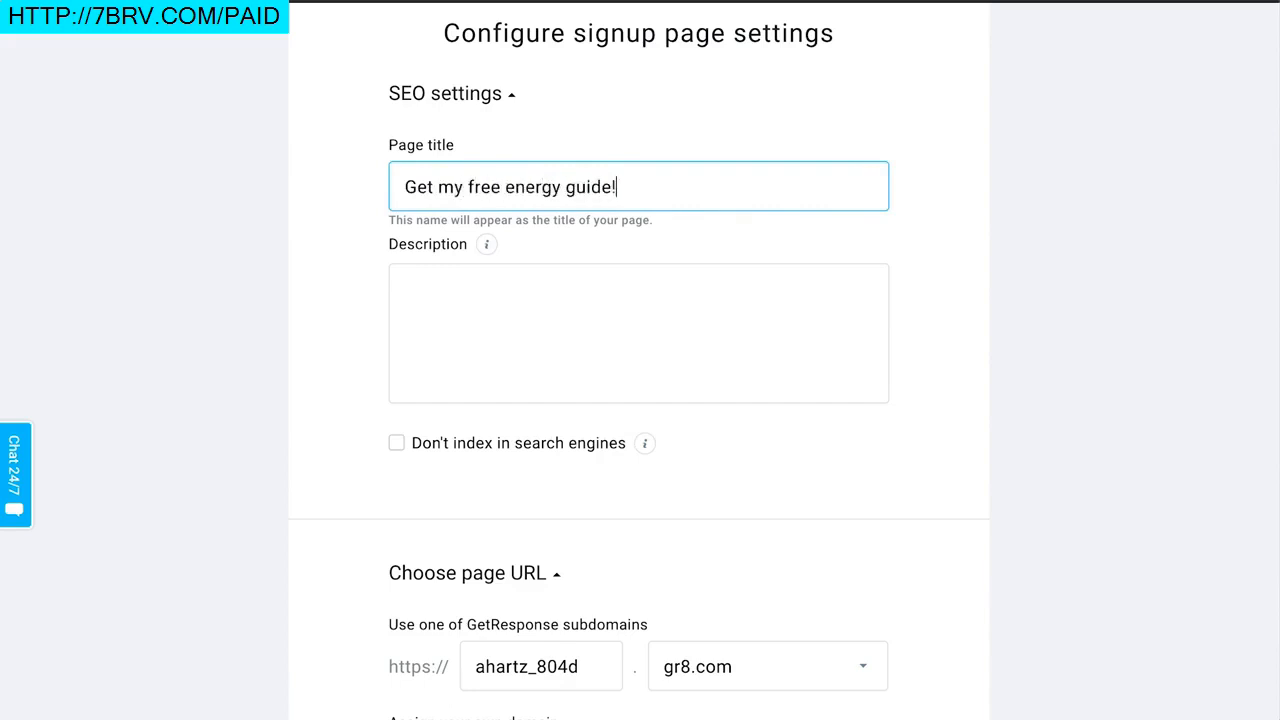
- Enter the SEO description "Download this exclusive guide and join my mailing list for weekly tips!"
type("Download this")
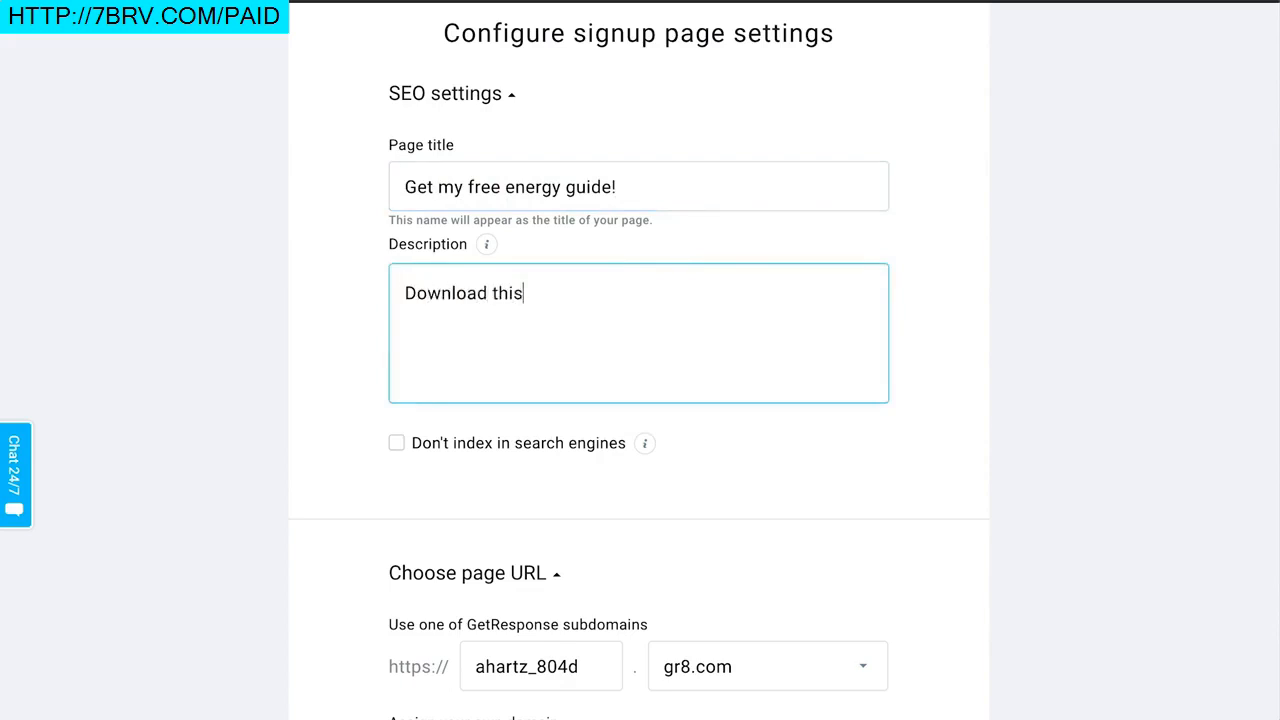
type(" exclusive guide ")
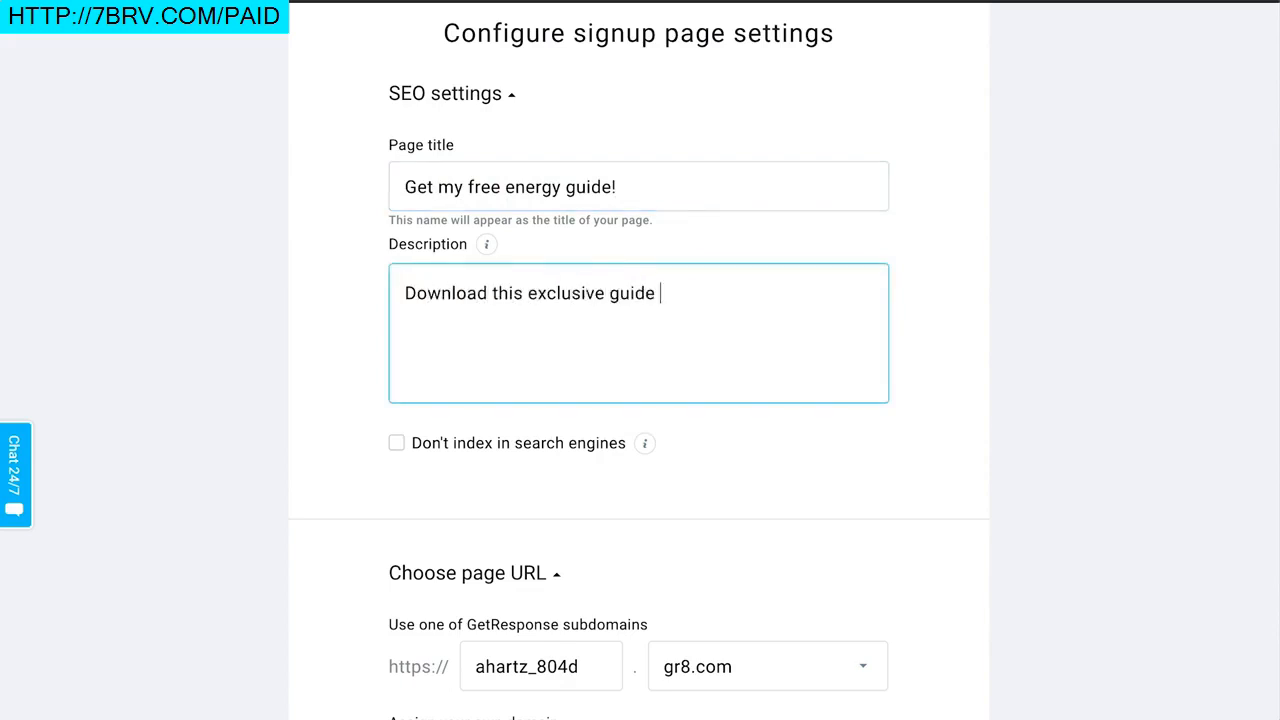
type("and join my mi")
key("BackSpace")
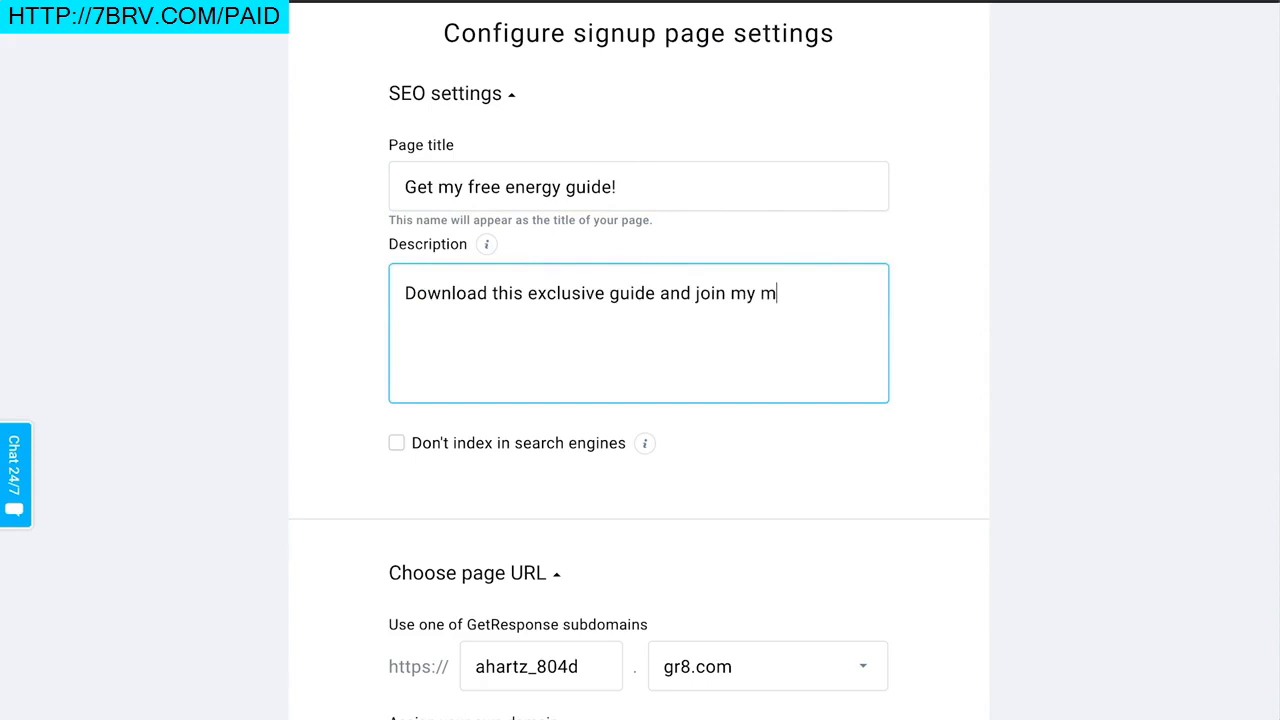
type("ailing list for weekly tips!")
- Set the page URL's subdomain to freeenergyguide, check the available domain endings and keep gr8.com
scroll(630, 380, "down", 4)
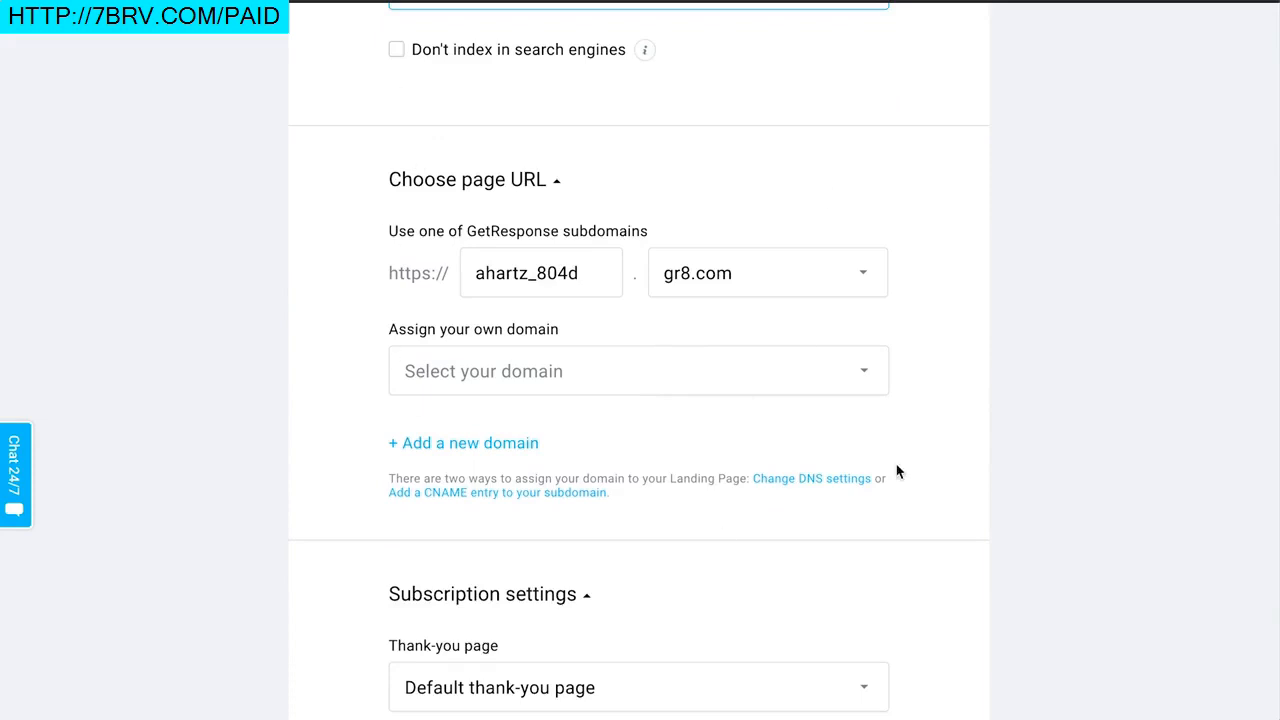
double_click(581, 288)
type("f")
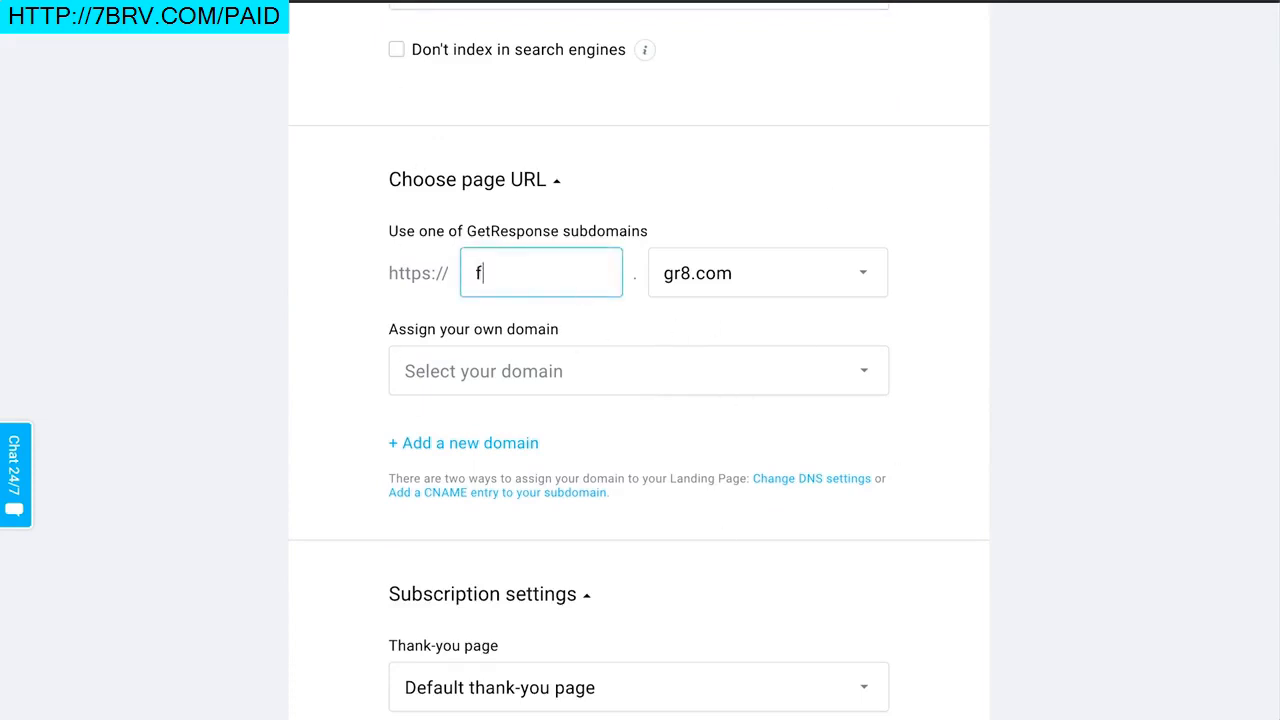
type("reeenergyguide")
left_click(837, 280)
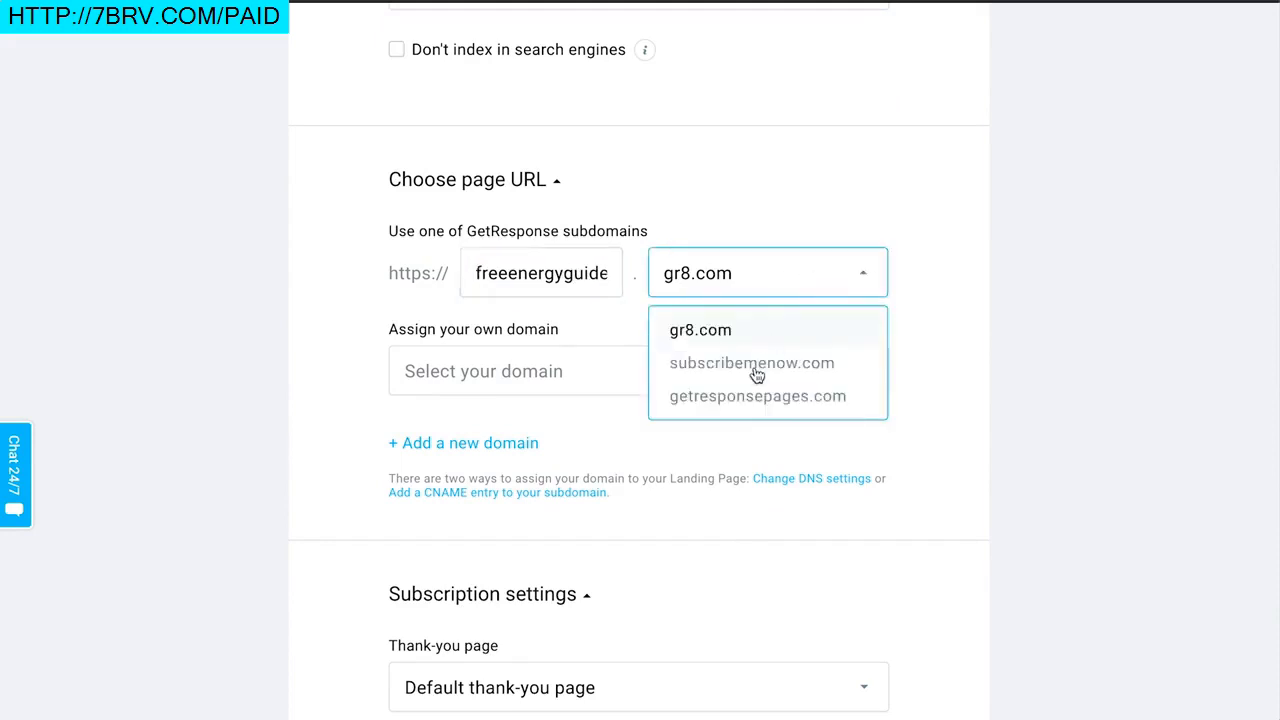
left_click(969, 497)
- Try the custom thank-you page option in the subscription settings and return the choice to Default thank-you page
scroll(683, 414, "down", 2)
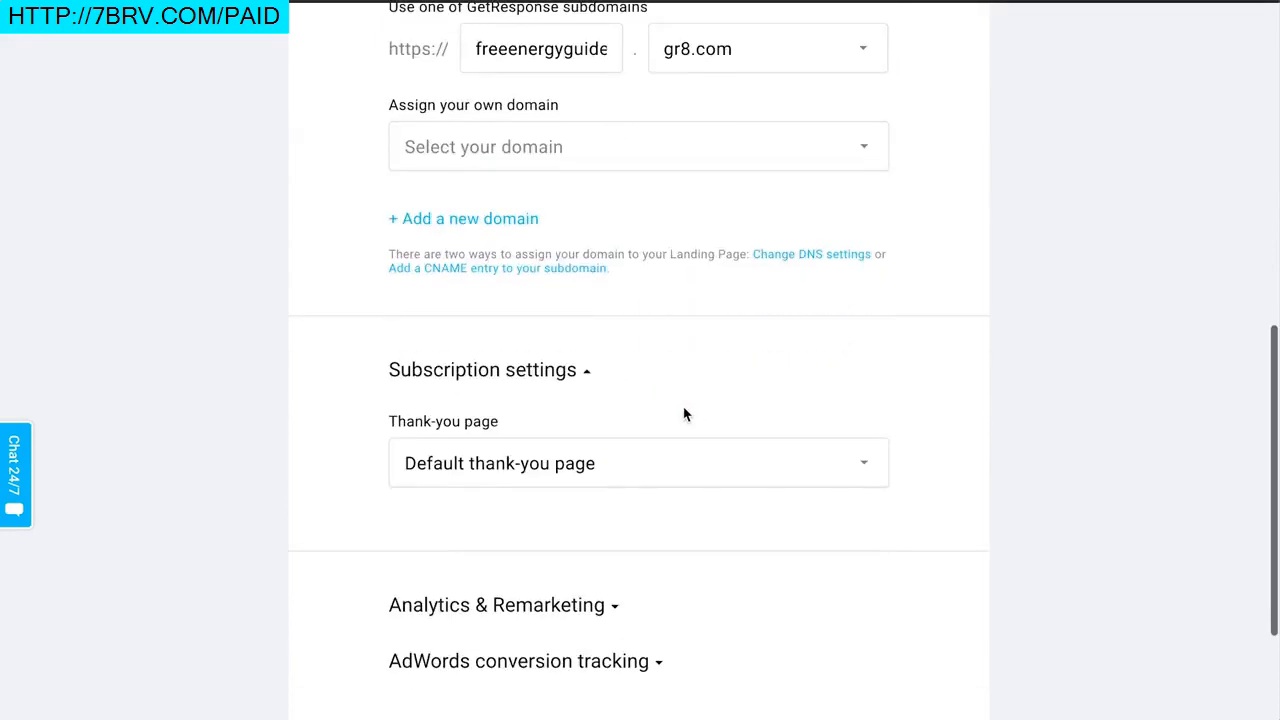
scroll(686, 374, "down", 2)
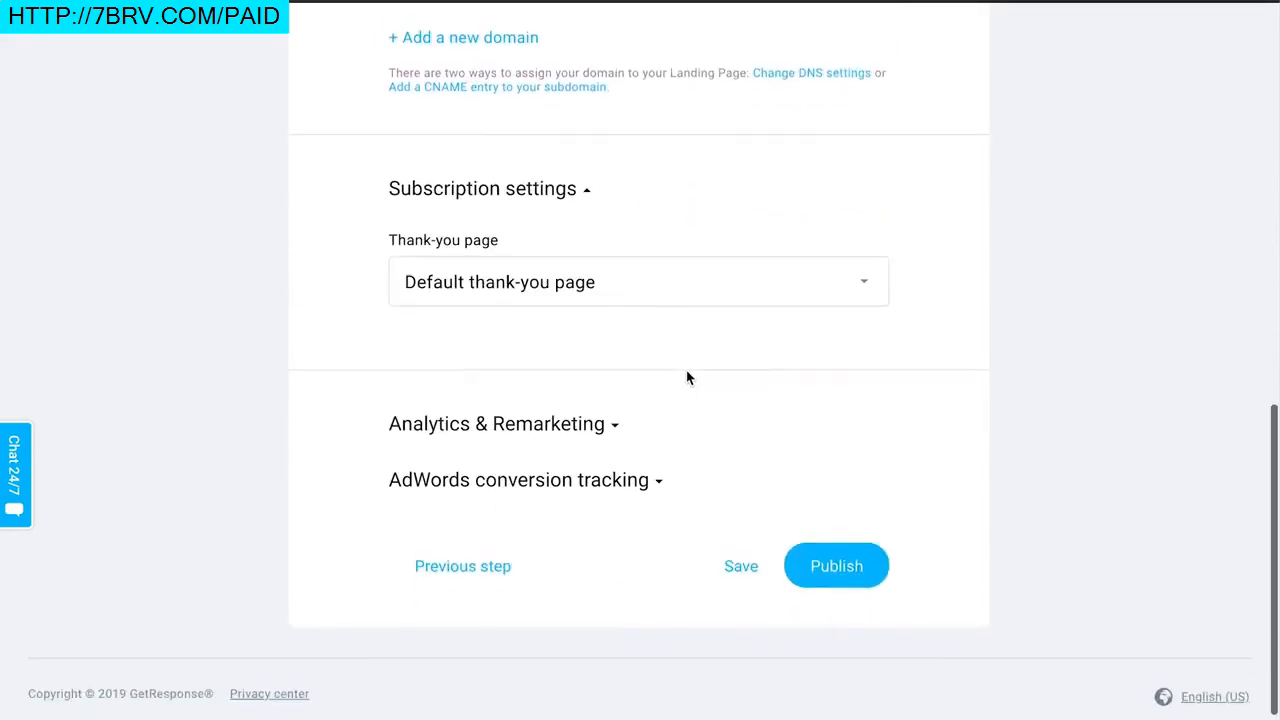
left_click(654, 294)
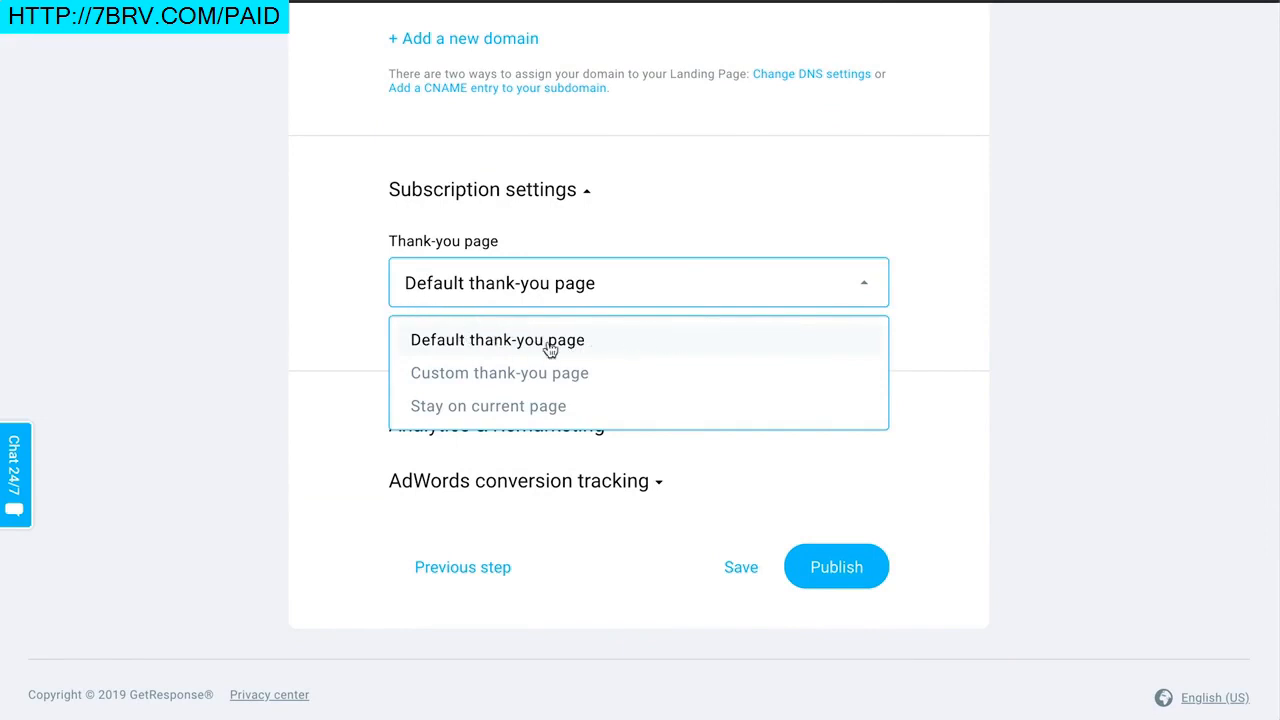
left_click(562, 374)
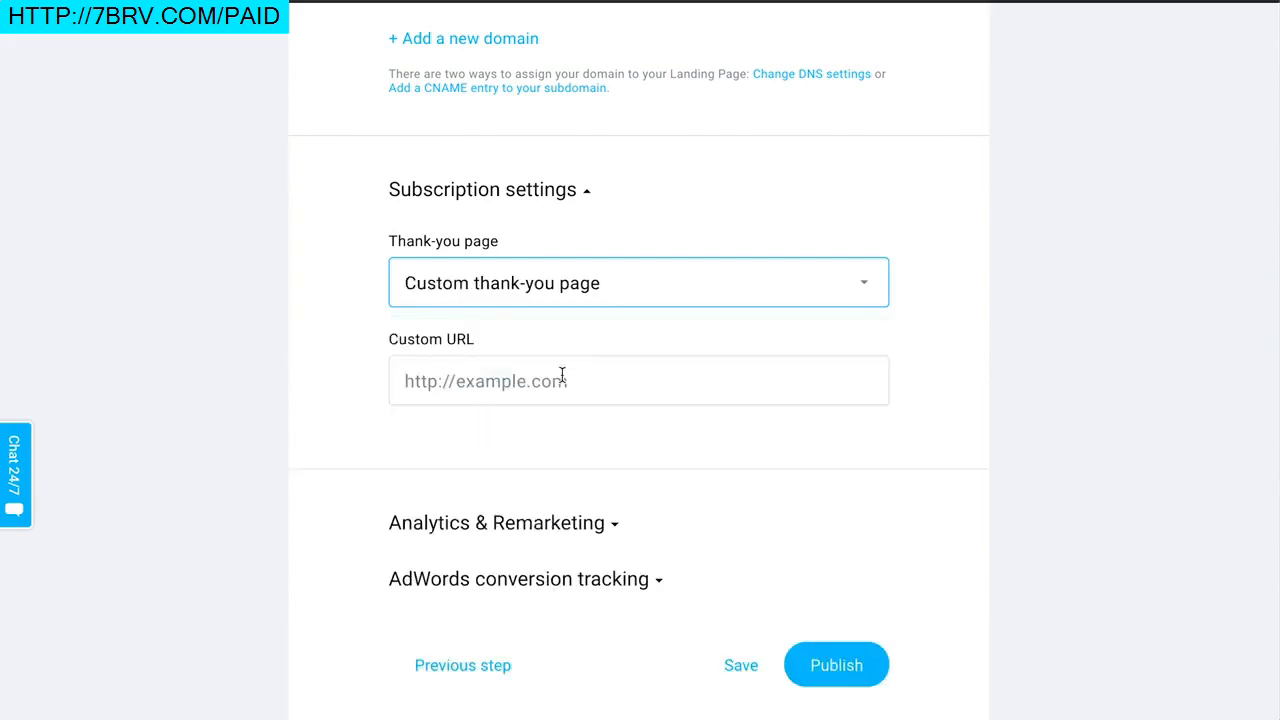
left_click(562, 296)
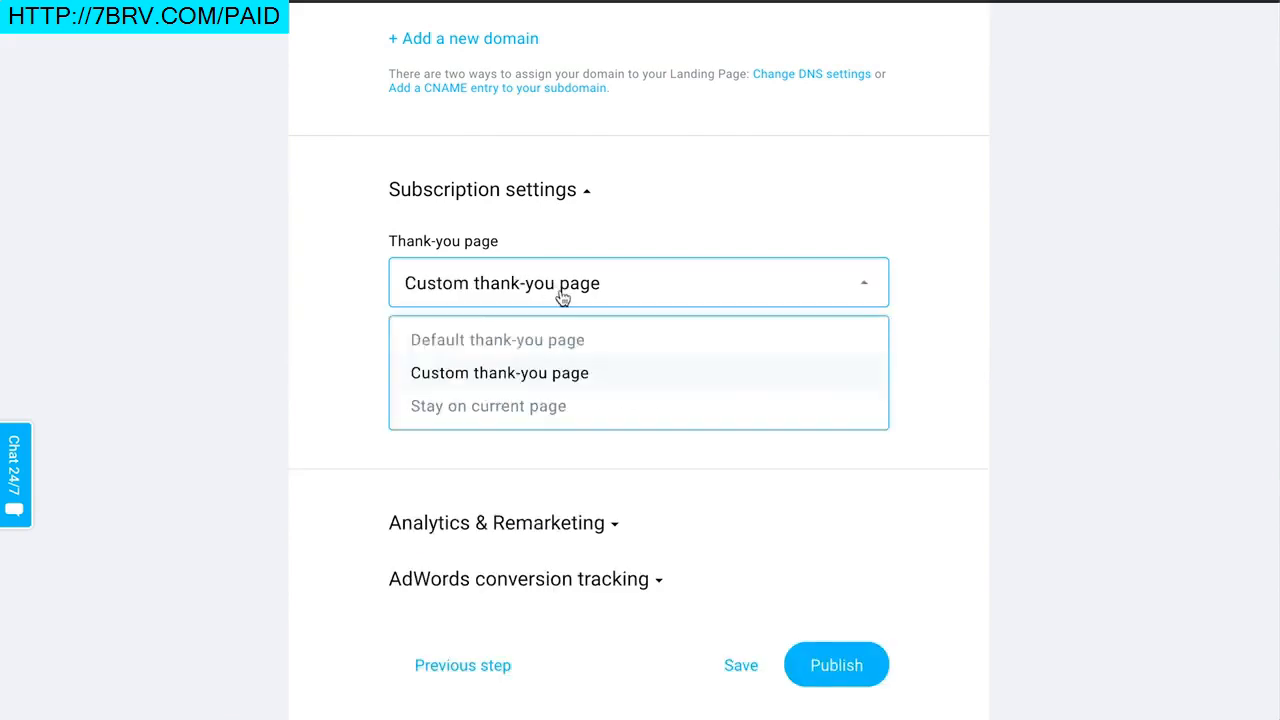
left_click(582, 341)
- Publish the signup page and review the New list building funnel overview down to its results
scroll(929, 291, "down", 1)
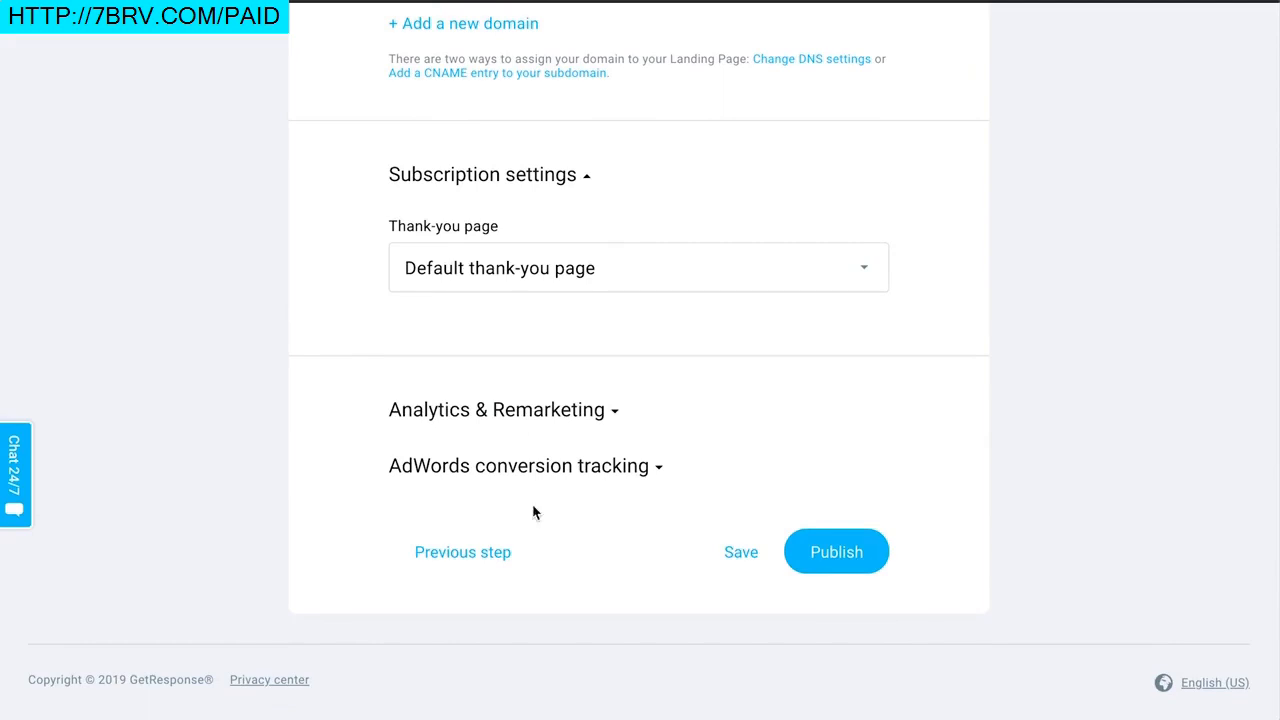
left_click(826, 554)
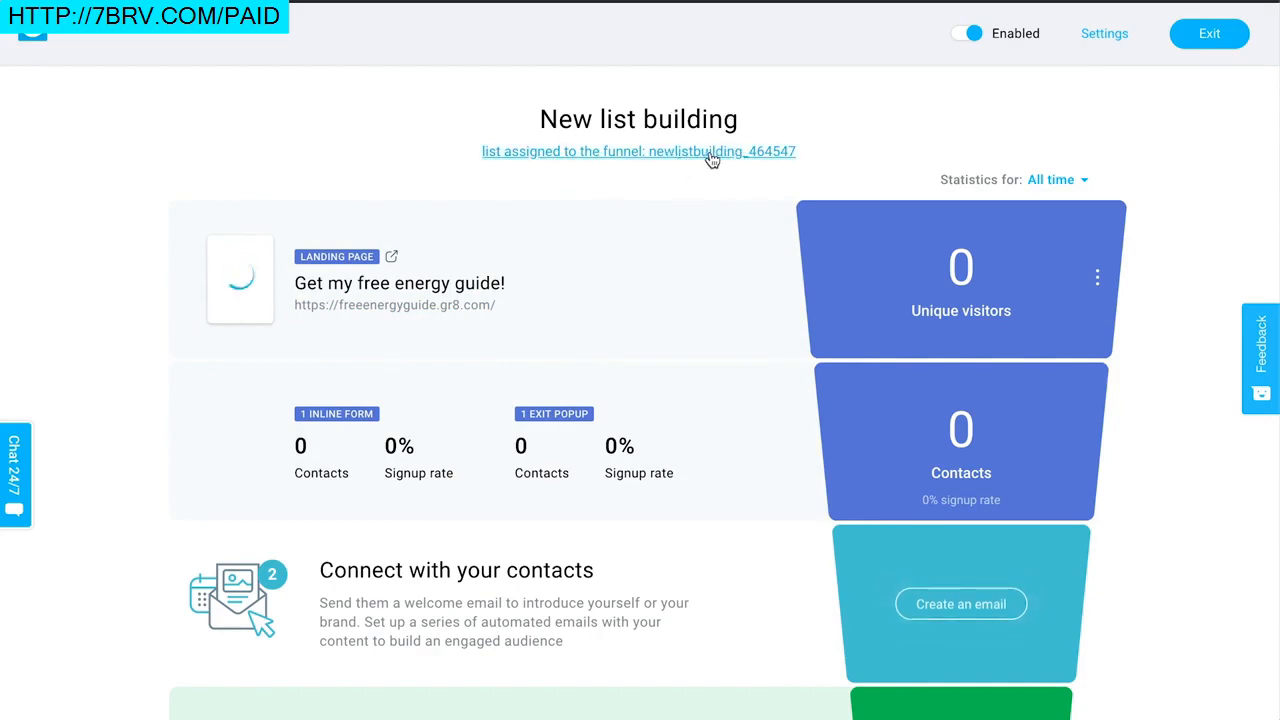
scroll(803, 297, "down", 1)
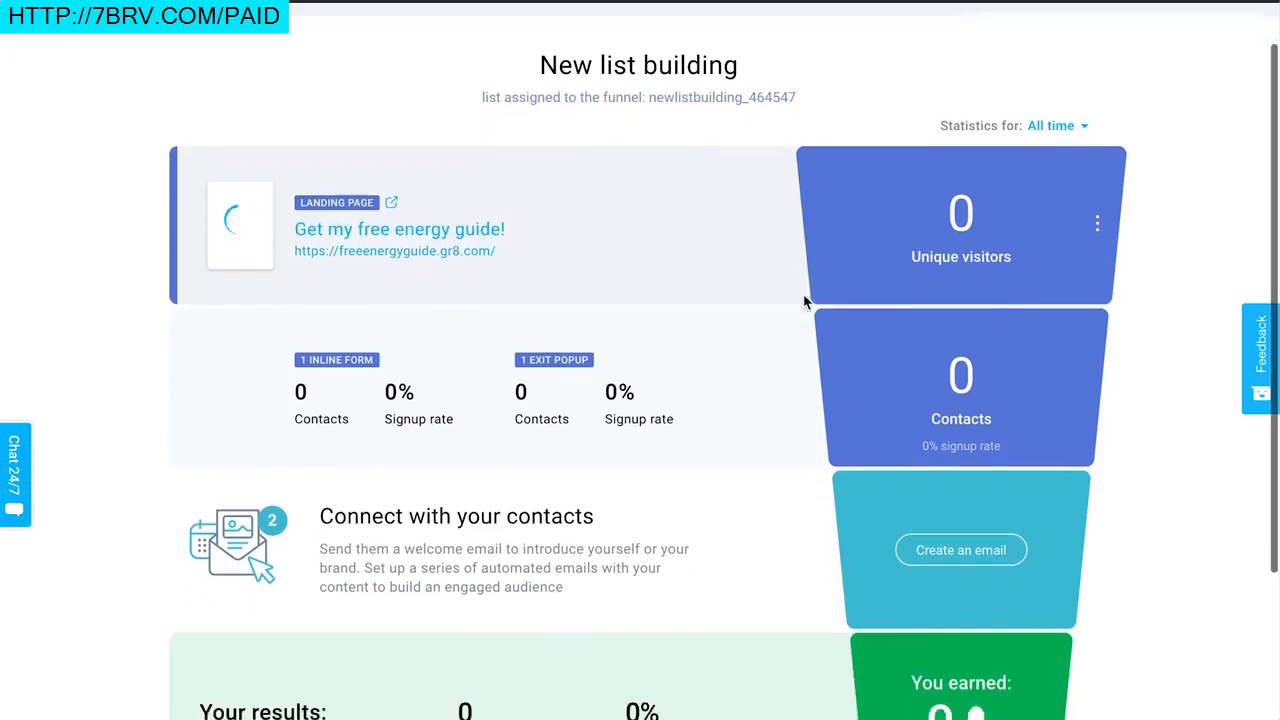
scroll(803, 297, "up", 1)
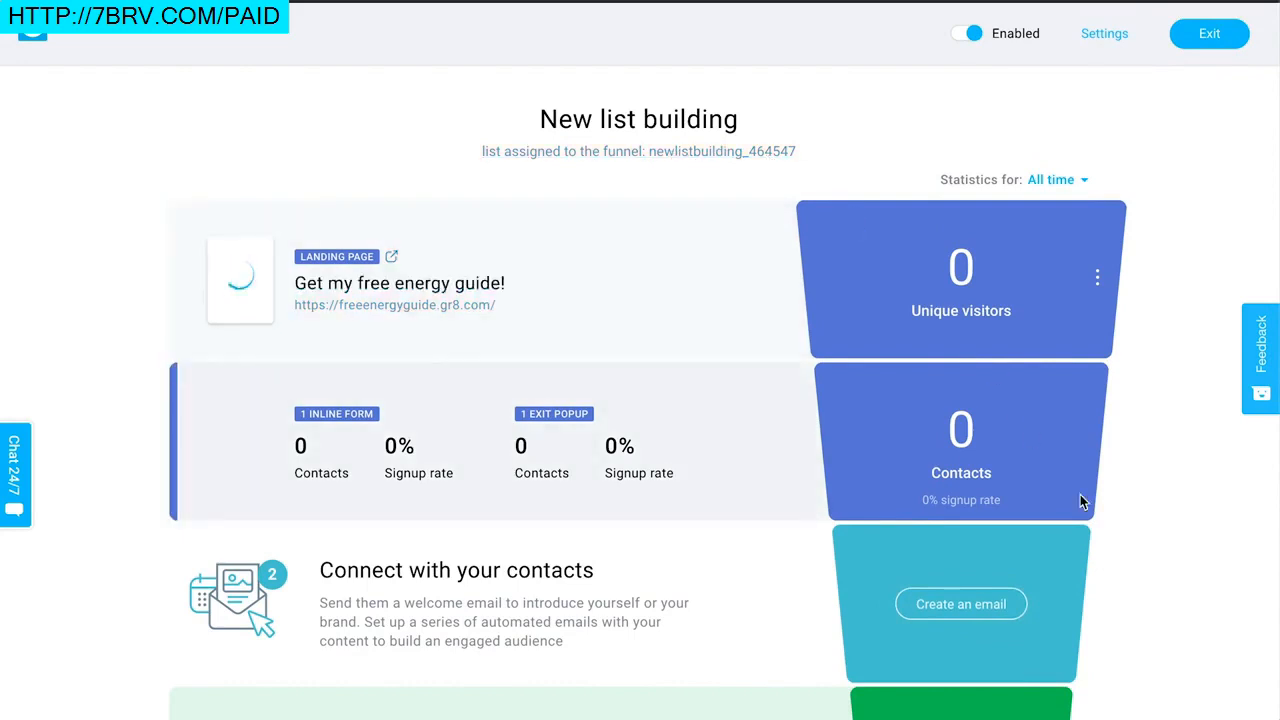
scroll(1080, 494, "down", 1)
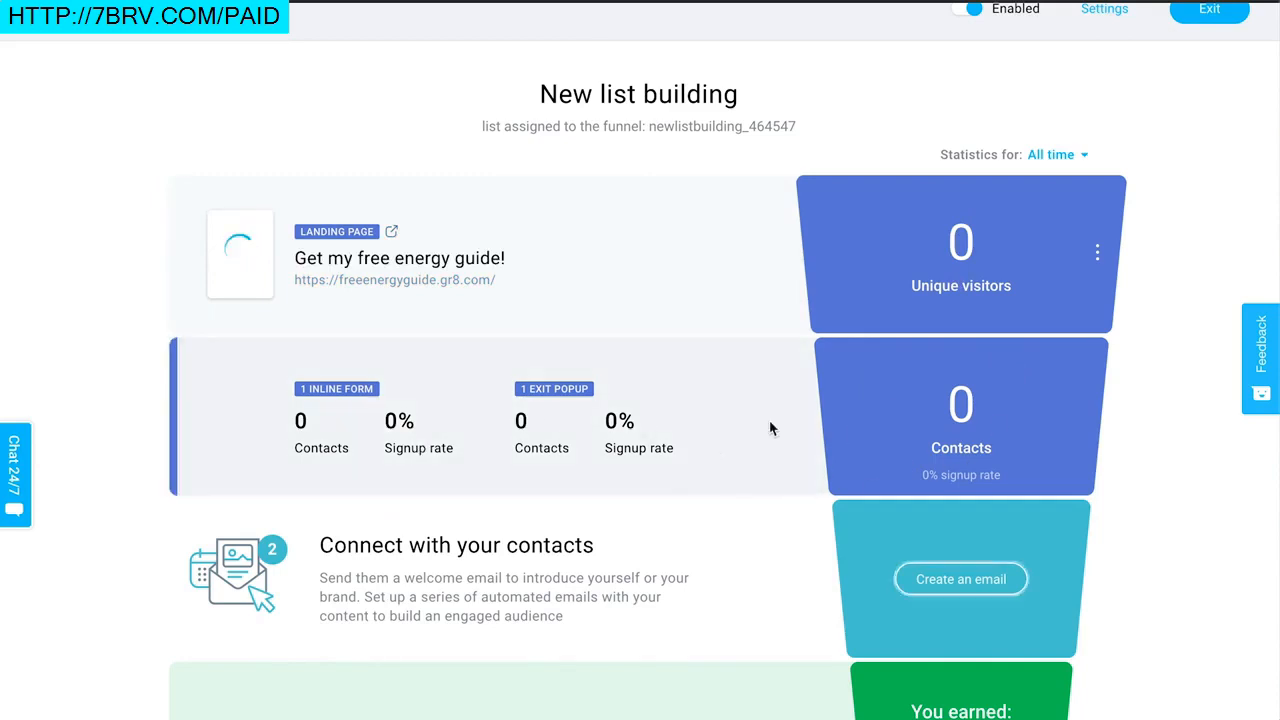
scroll(851, 491, "down", 2)
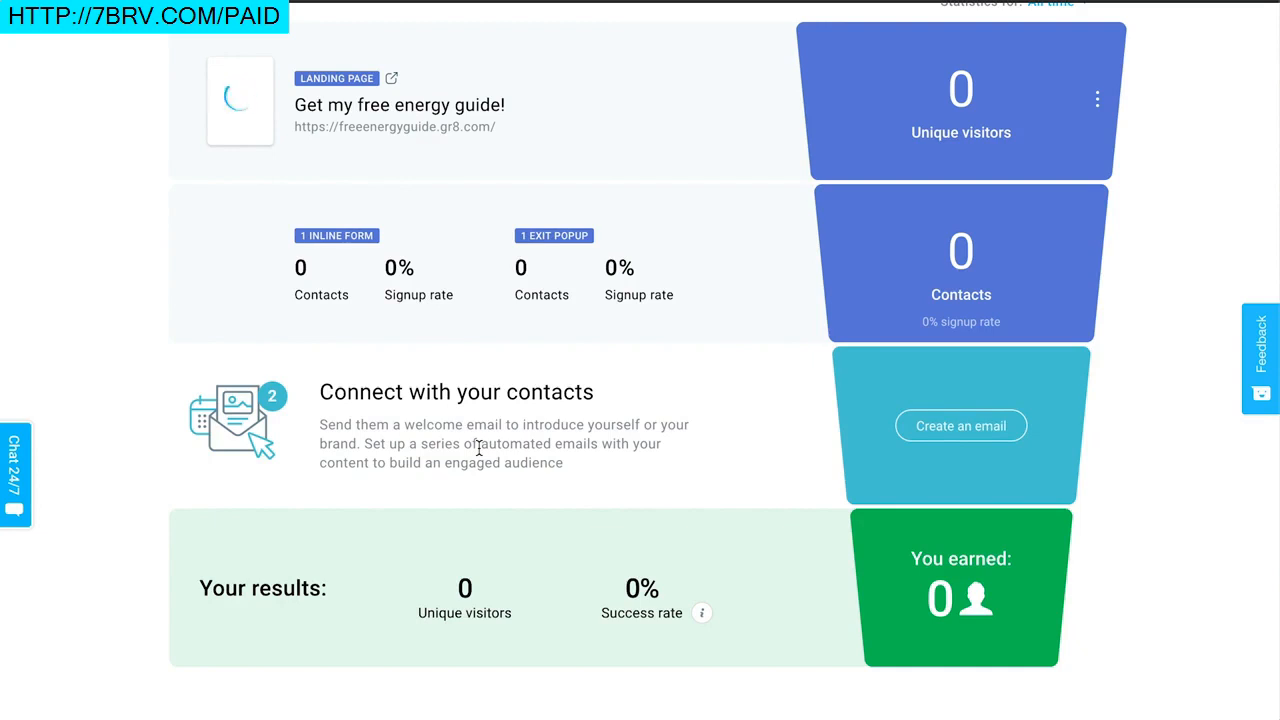
- Start the funnel's welcome email with the message name "Welcome" and the subject "Here's your free guide!"
left_click(984, 423)
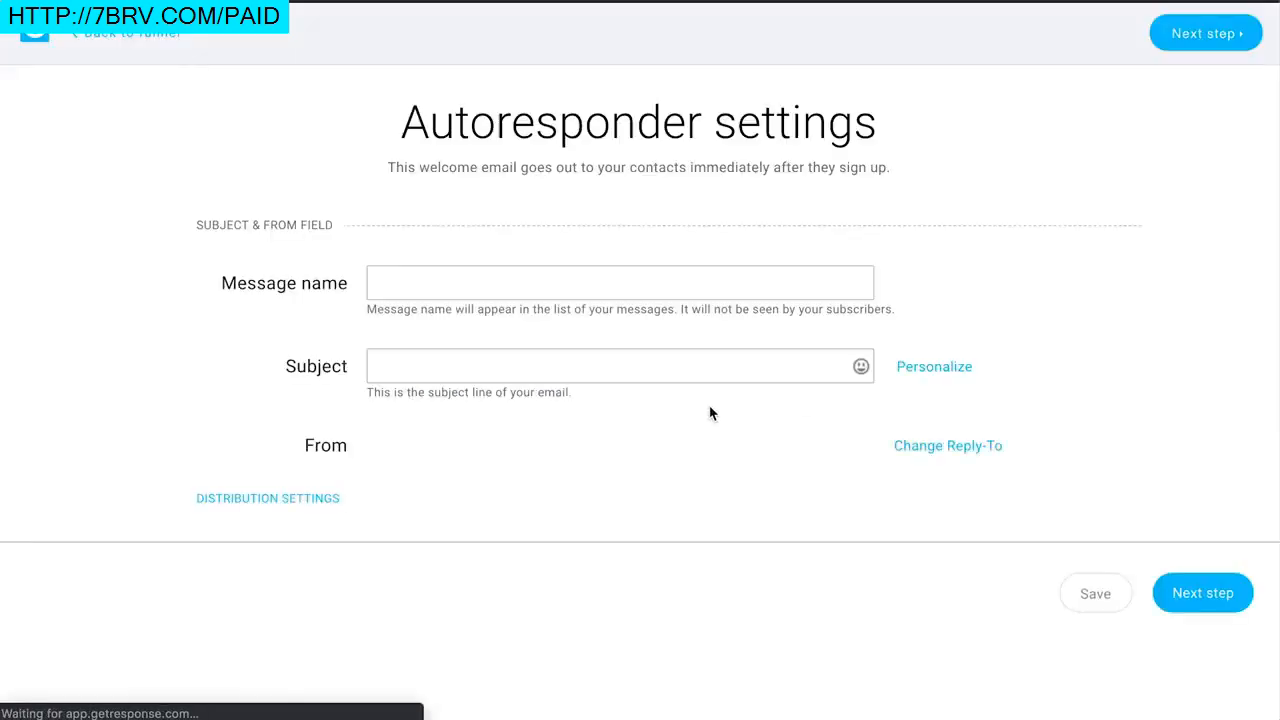
left_click(490, 280)
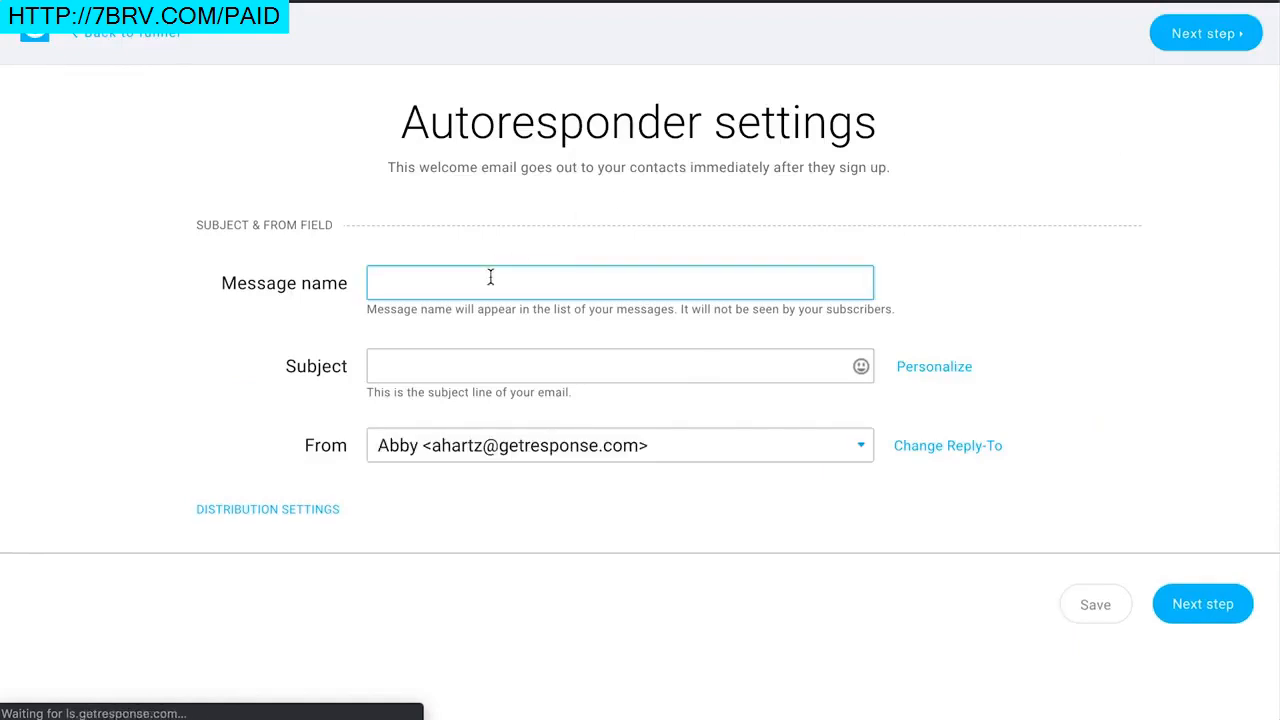
type("Welcome")
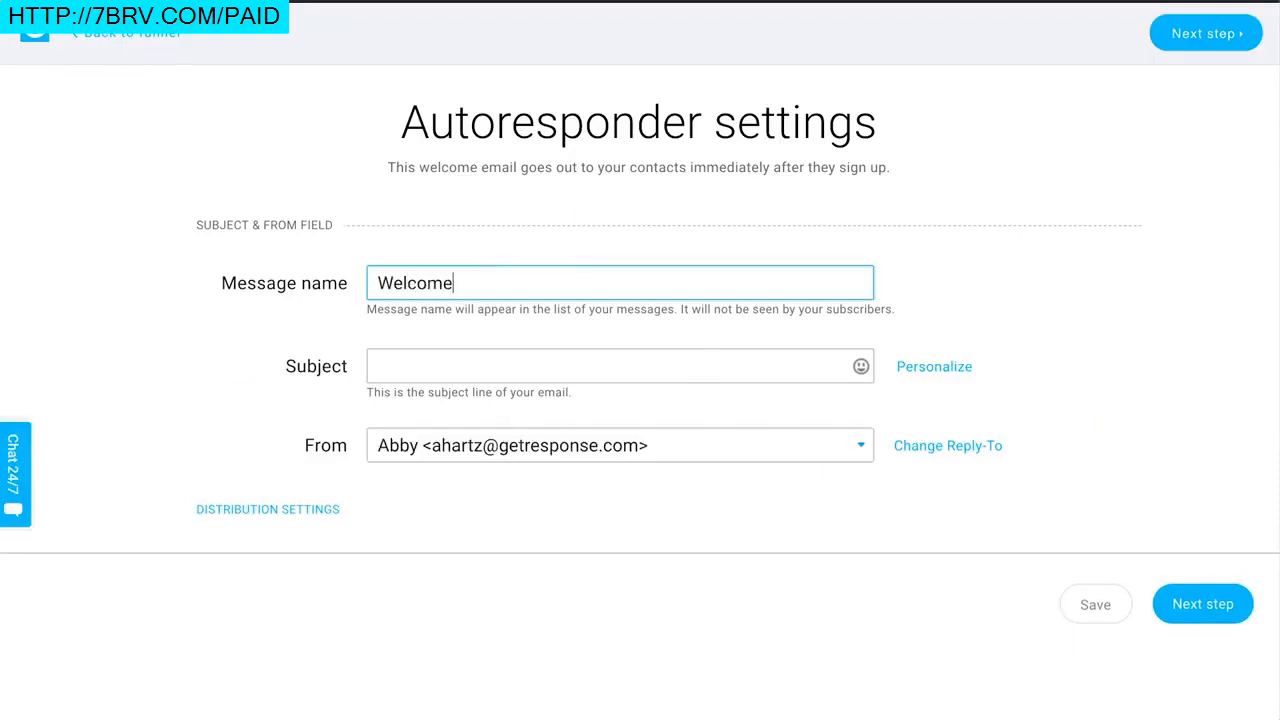
left_click(490, 367)
type("Here's your free guide!")
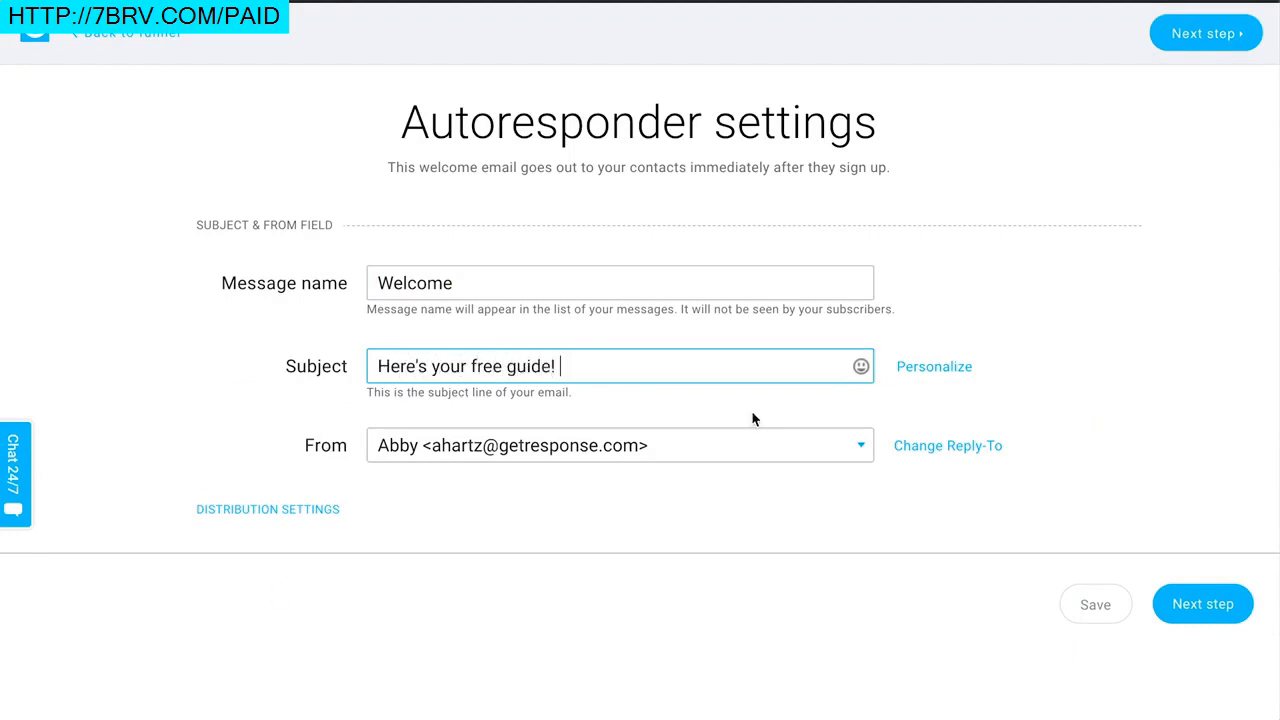
- Expand the autoresponder's distribution settings and examine the analytics and social sharing options
left_click(314, 510)
scroll(497, 475, "down", 2)
scroll(729, 598, "down", 1)
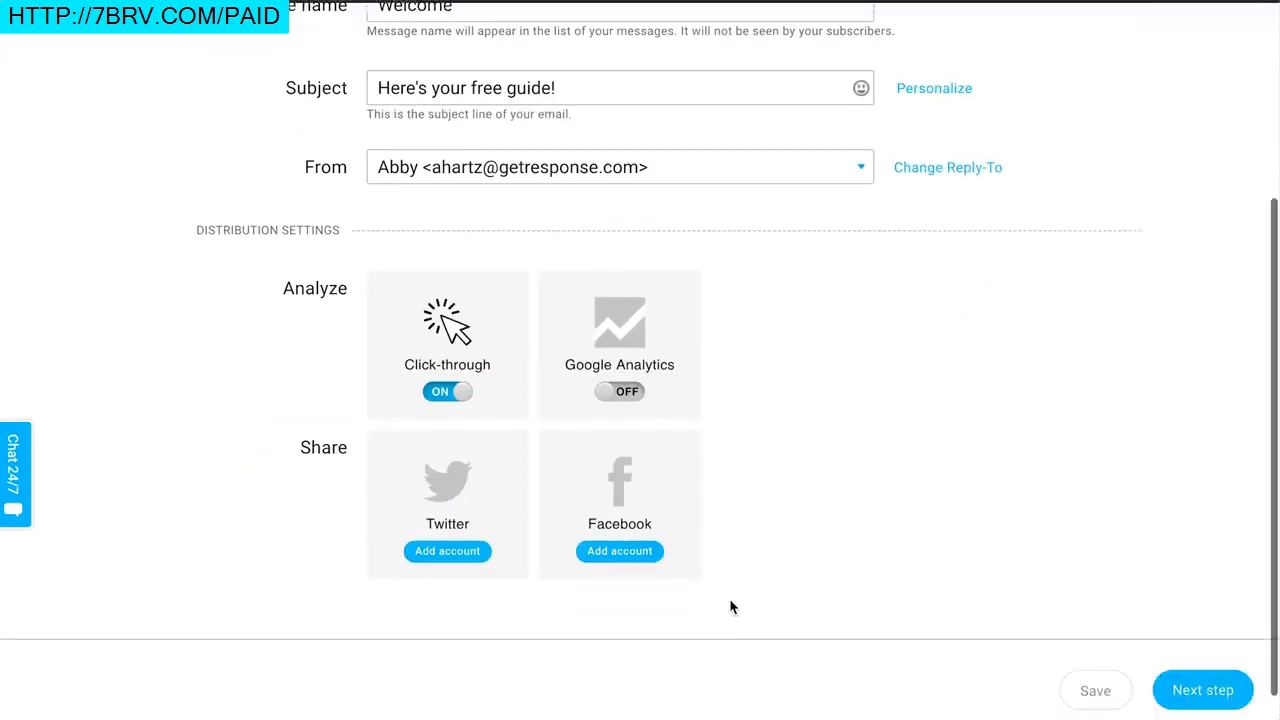
- Continue to the email template gallery and use the predesigned template Natural energy followup 1
left_click(1167, 669)
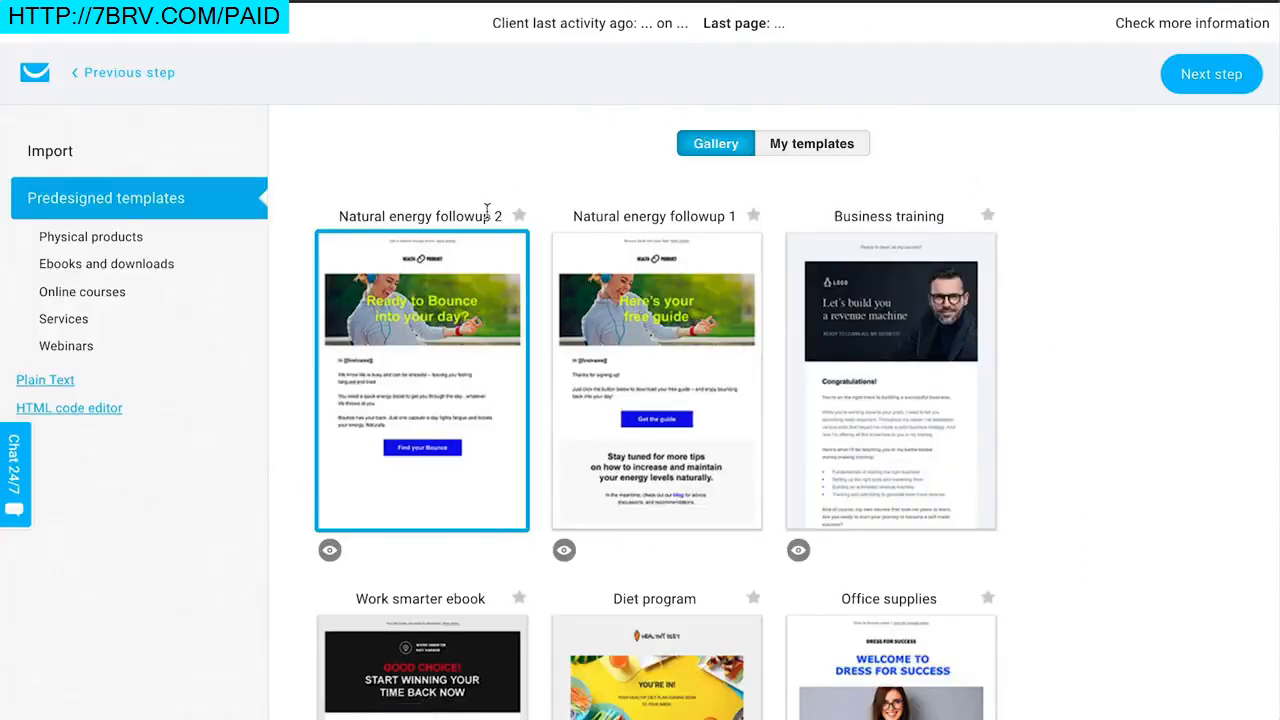
mouse_move(462, 346)
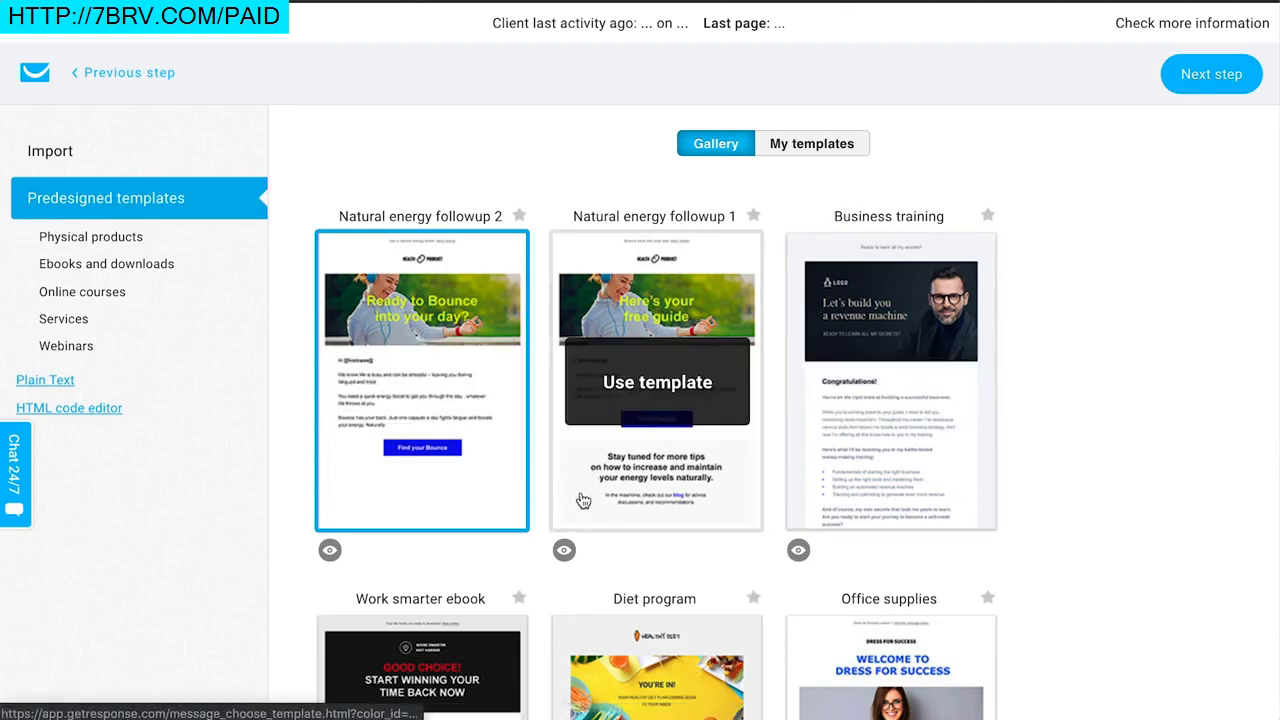
left_click(663, 407)
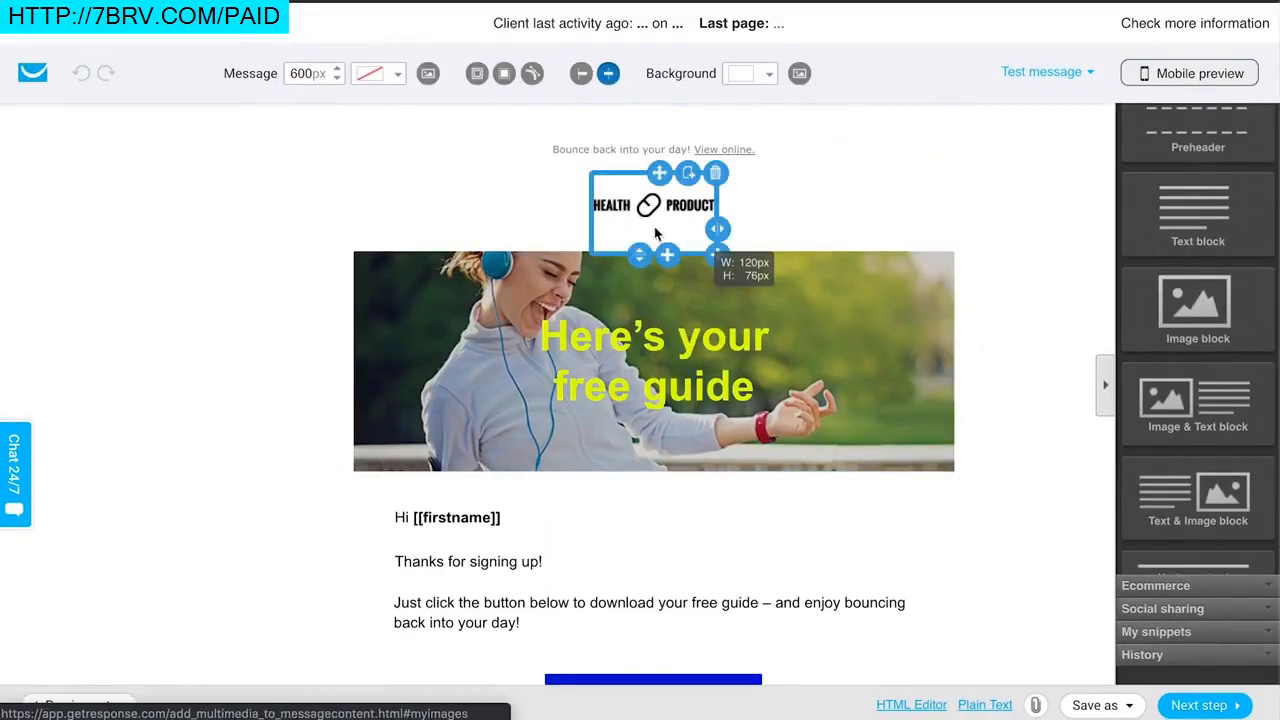
- Examine the editing options for the welcome email's logo and banner headline, leaving both unchanged
left_click(653, 232)
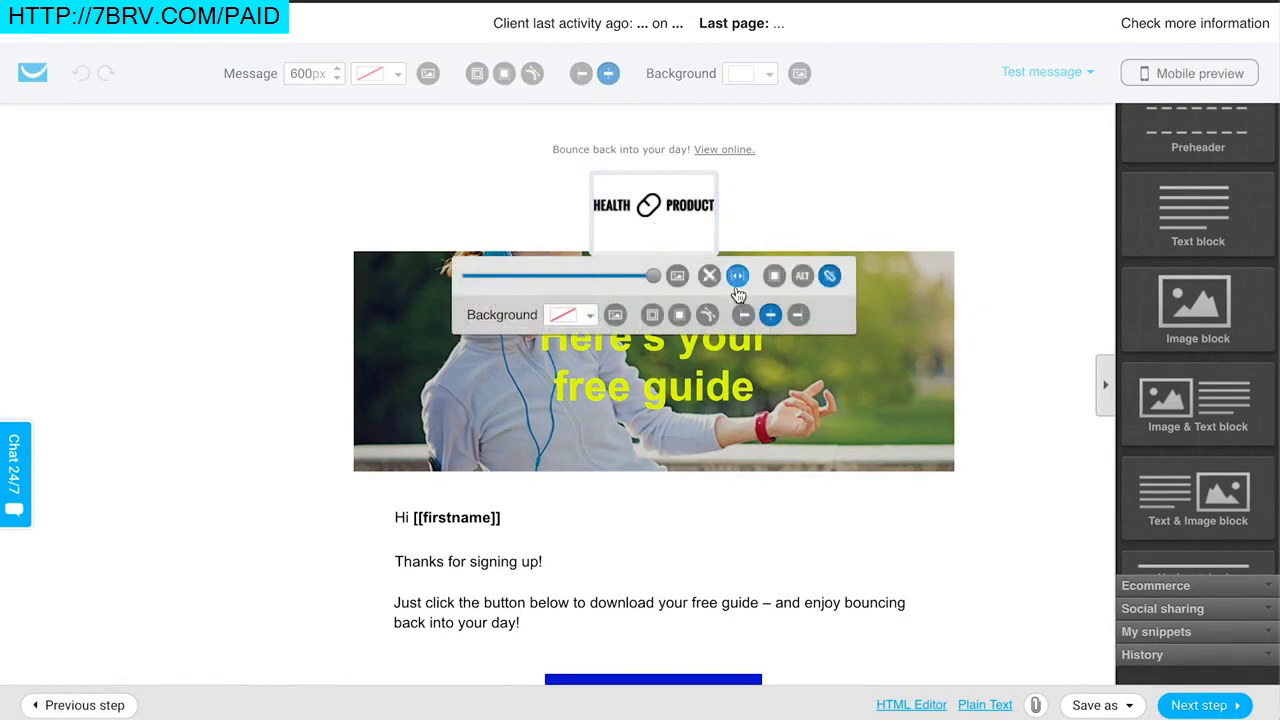
left_click(846, 197)
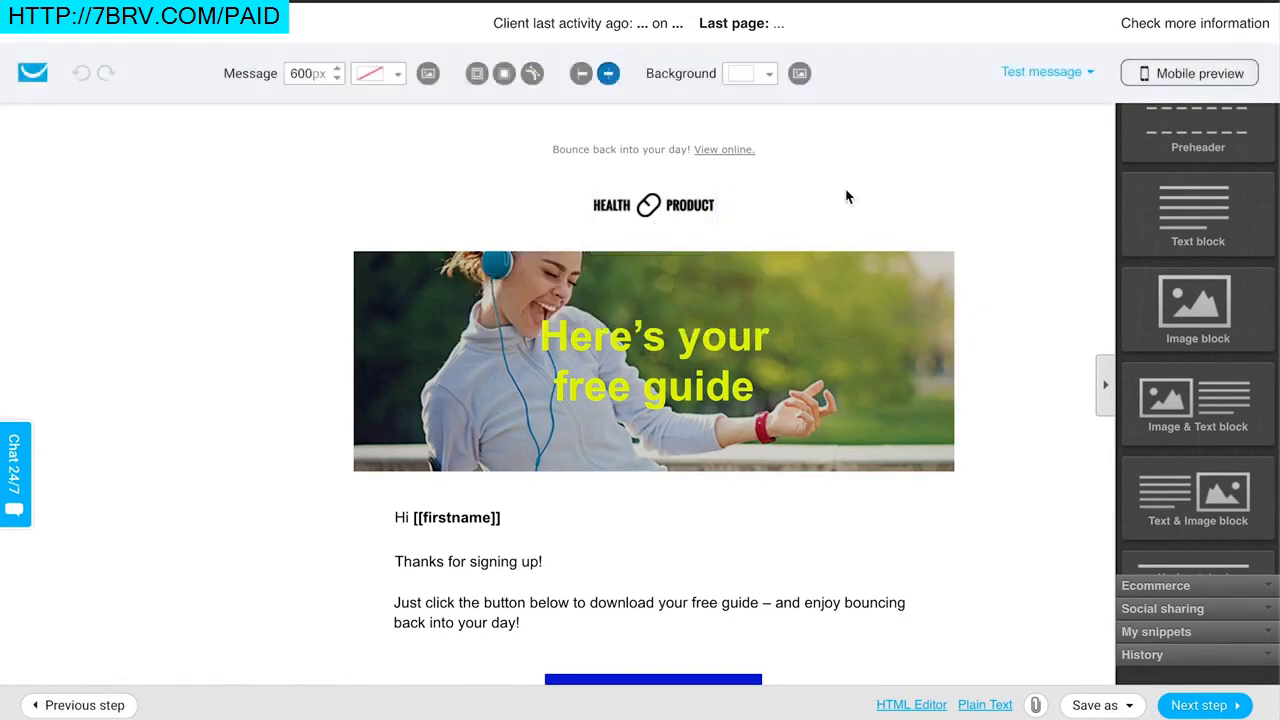
scroll(846, 197, "down", 3)
double_click(681, 117)
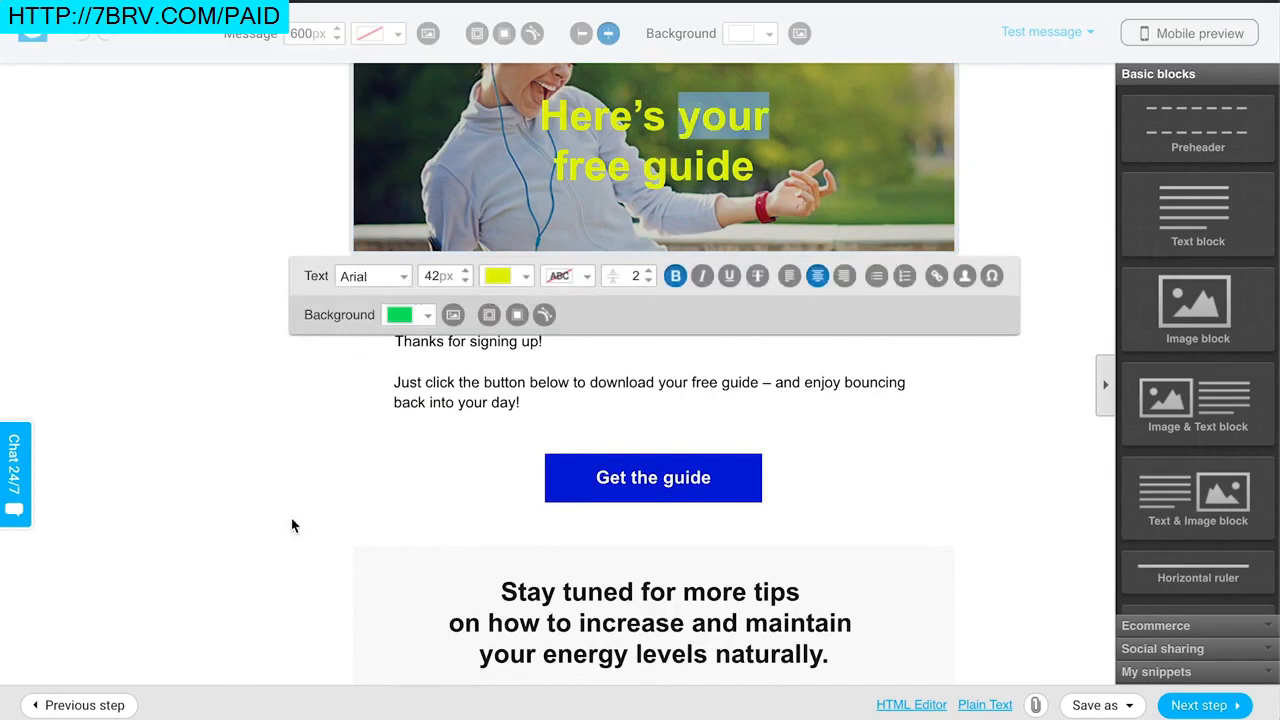
left_click(469, 534)
- Examine the "Get the guide" button's settings, including its URL field, and close them without entering a link
scroll(425, 402, "down", 1)
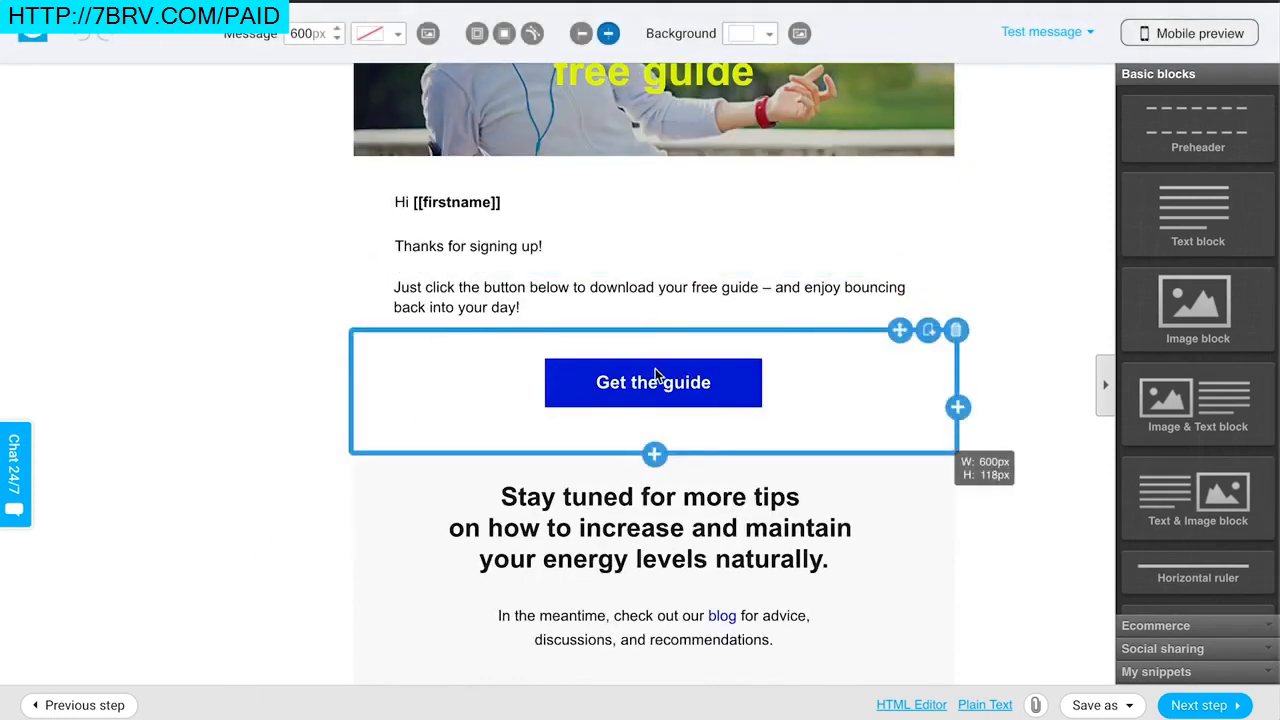
left_click(657, 375)
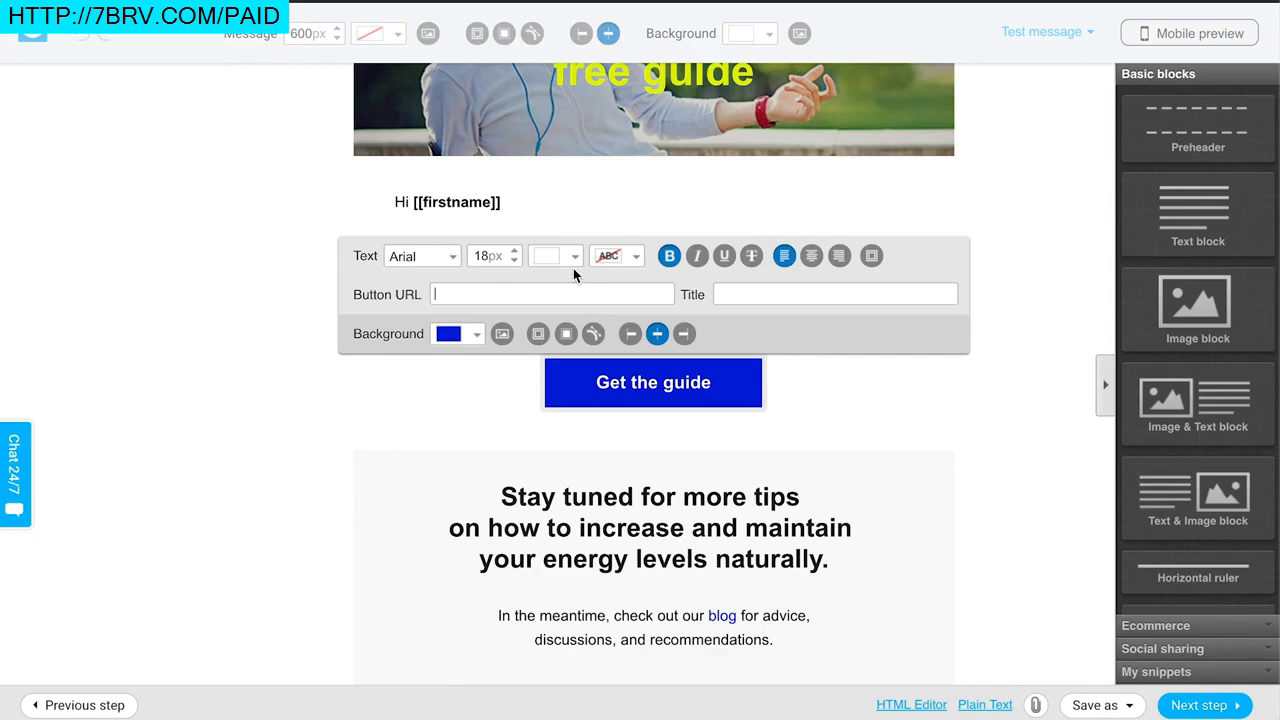
left_click(457, 434)
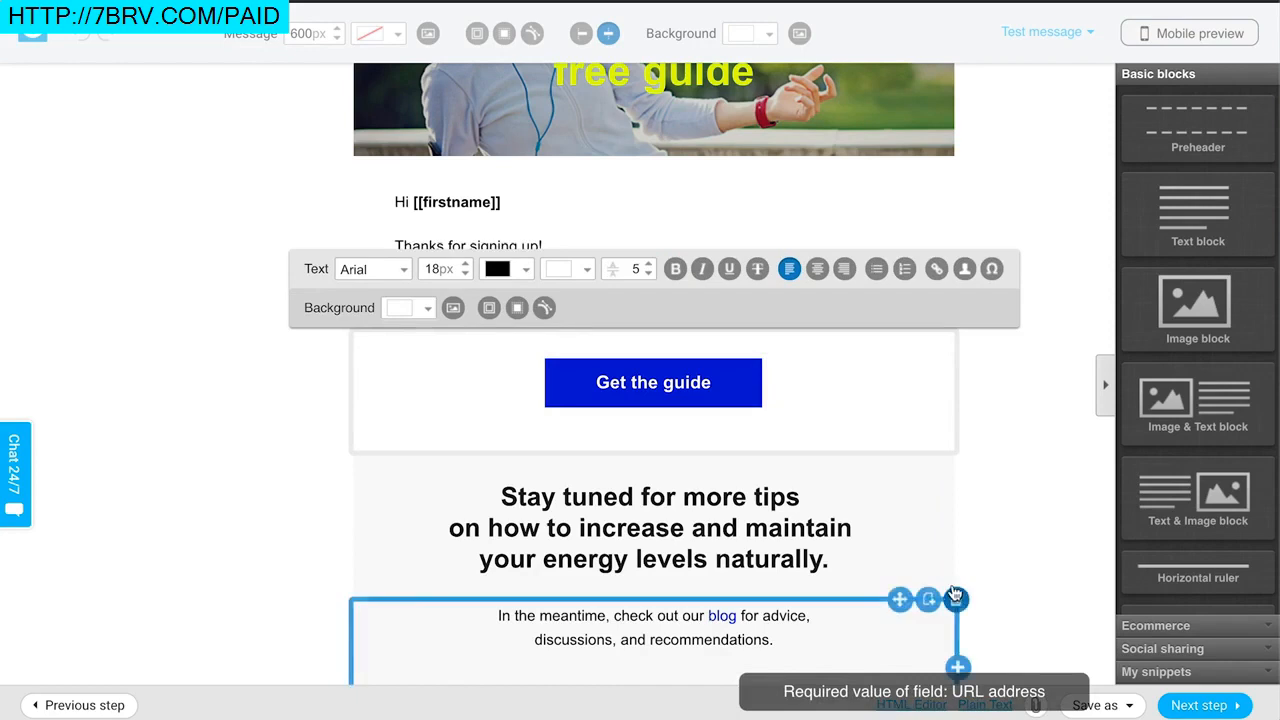
left_click(1060, 643)
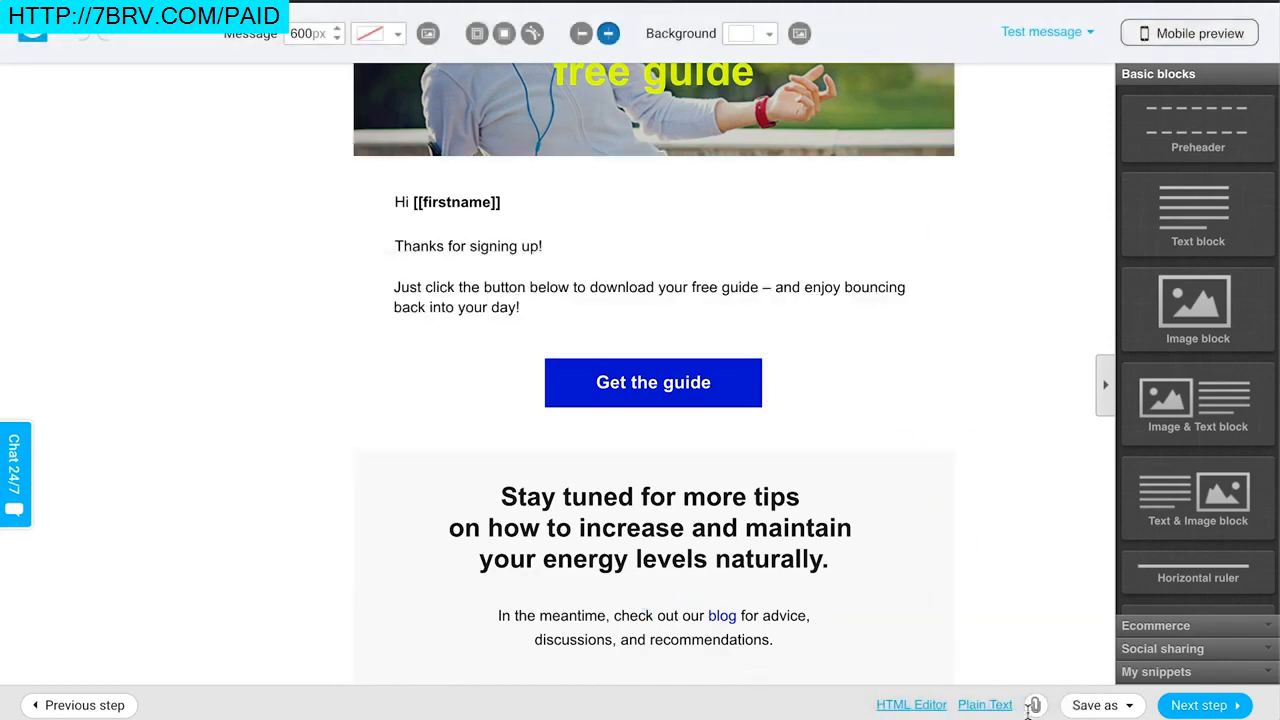
- Examine the welcome email's attachment options without adding a file, and review the message layout
left_click(1035, 704)
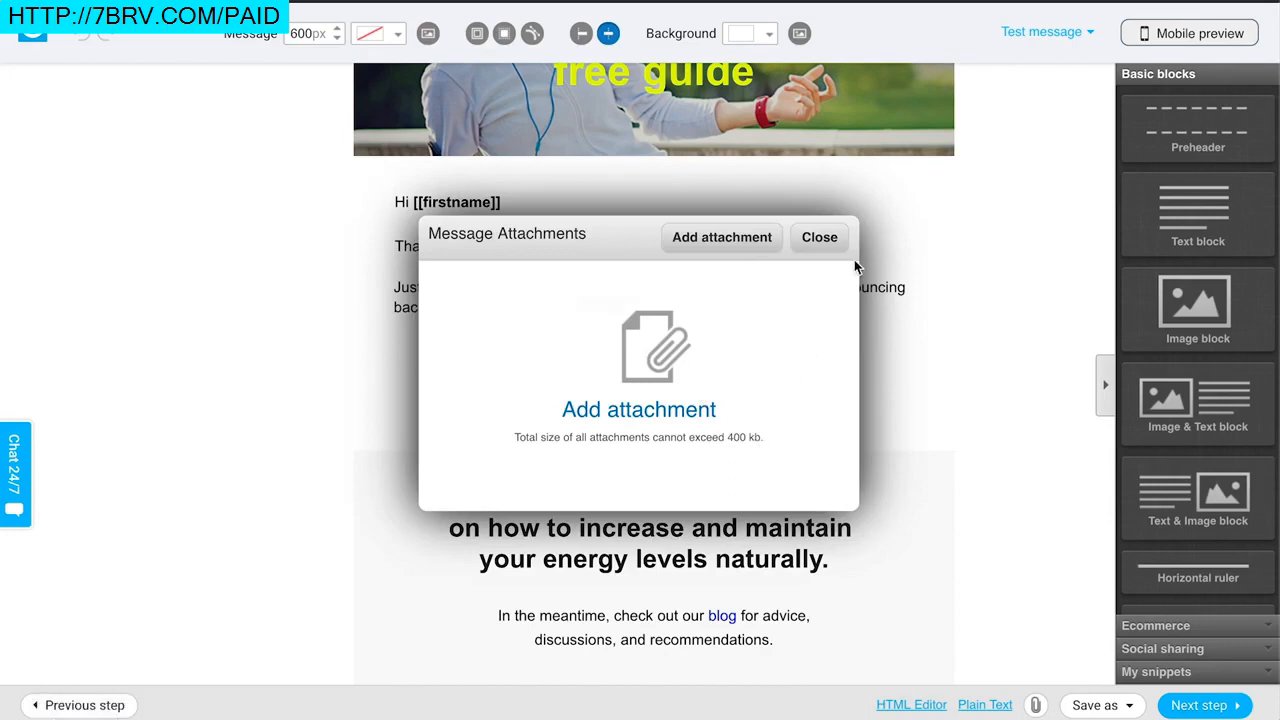
left_click(824, 246)
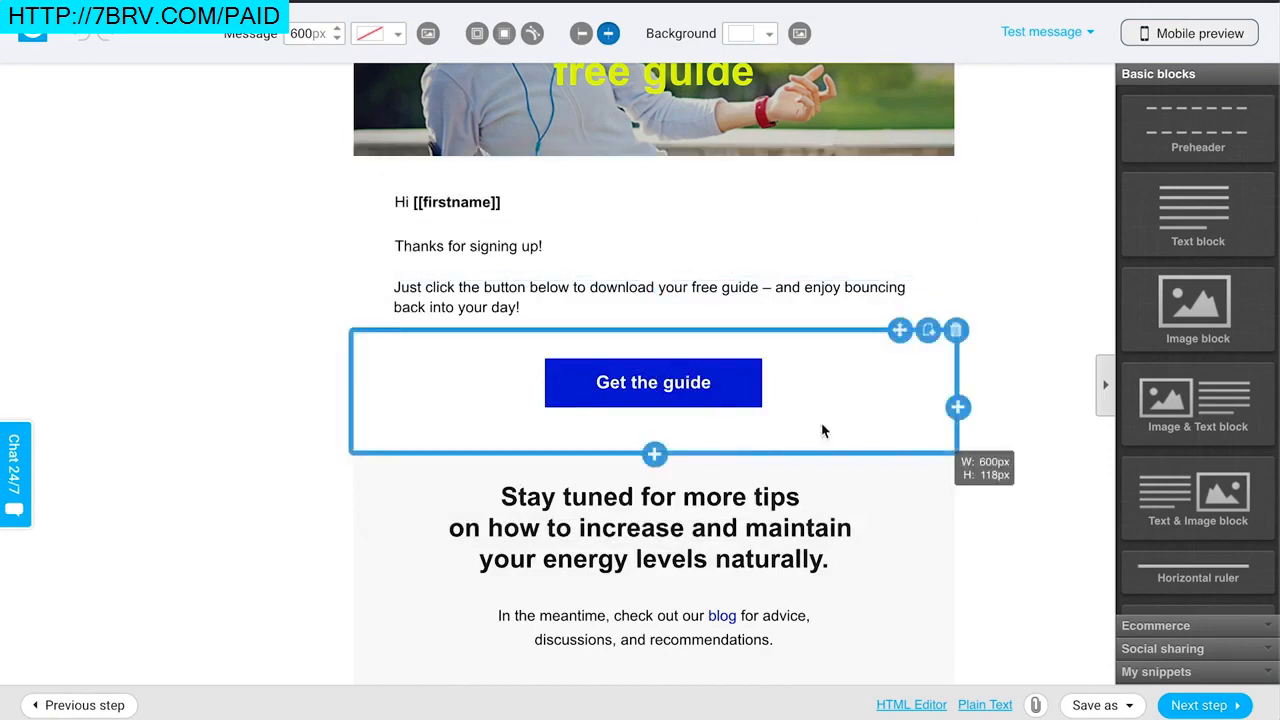
scroll(843, 436, "down", 1)
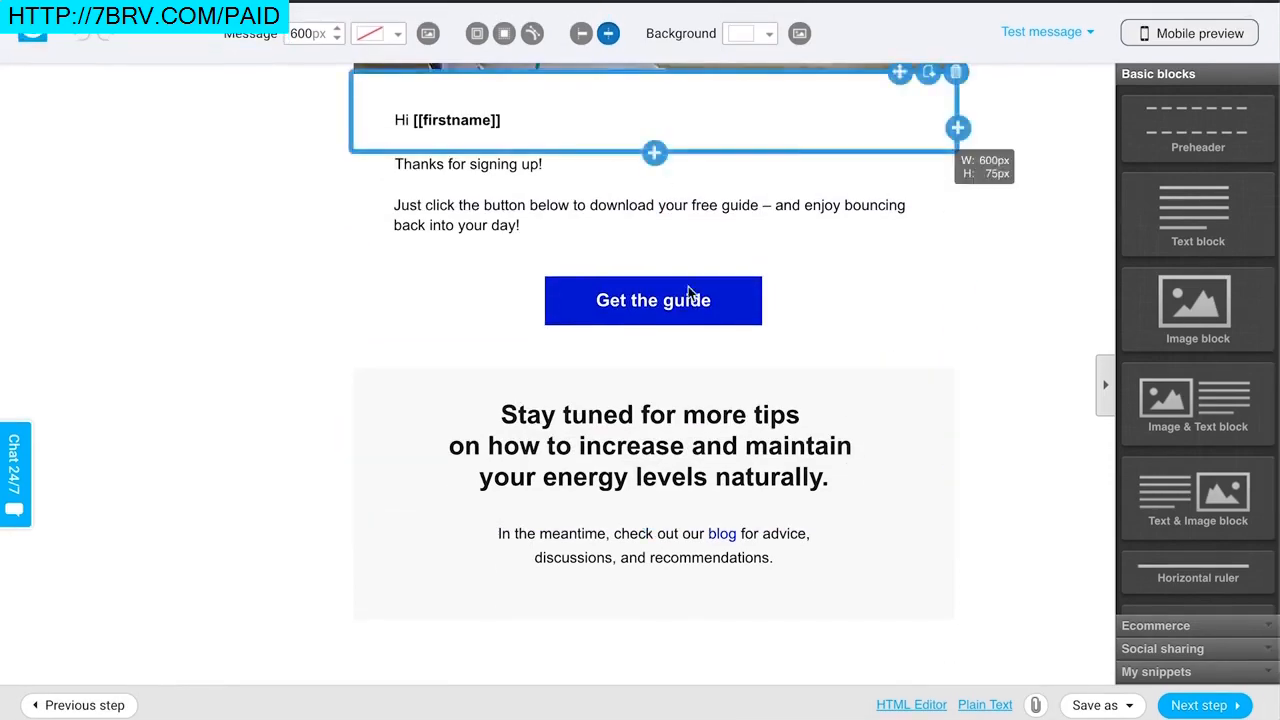
scroll(891, 309, "up", 5)
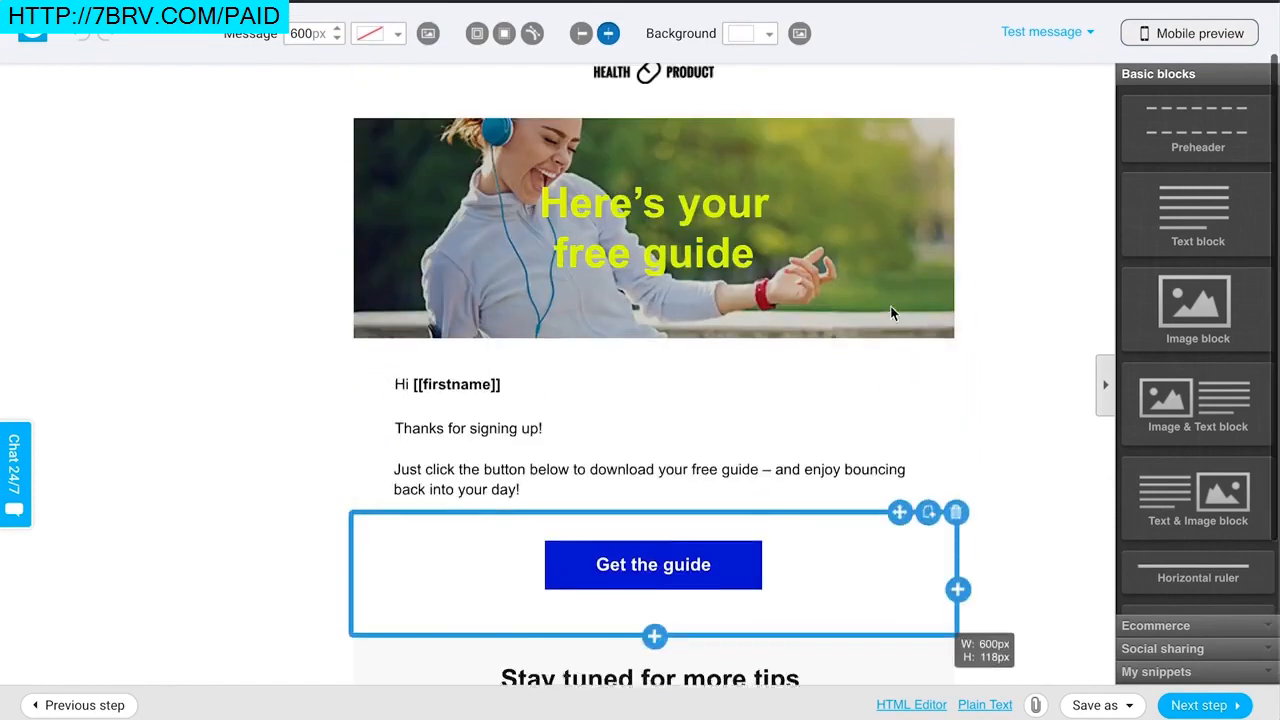
scroll(997, 240, "down", 5)
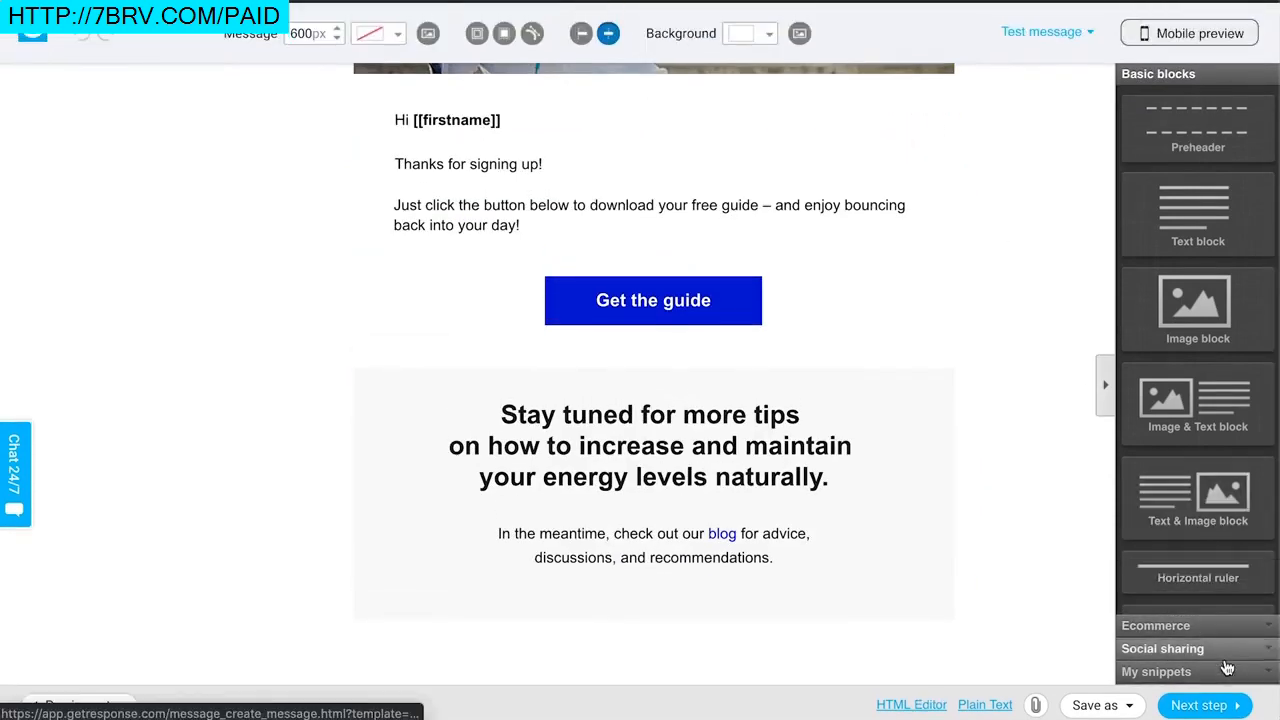
- Finish the welcome email and dismiss the Social Ads Creator offer to review the funnel overview
left_click(1205, 706)
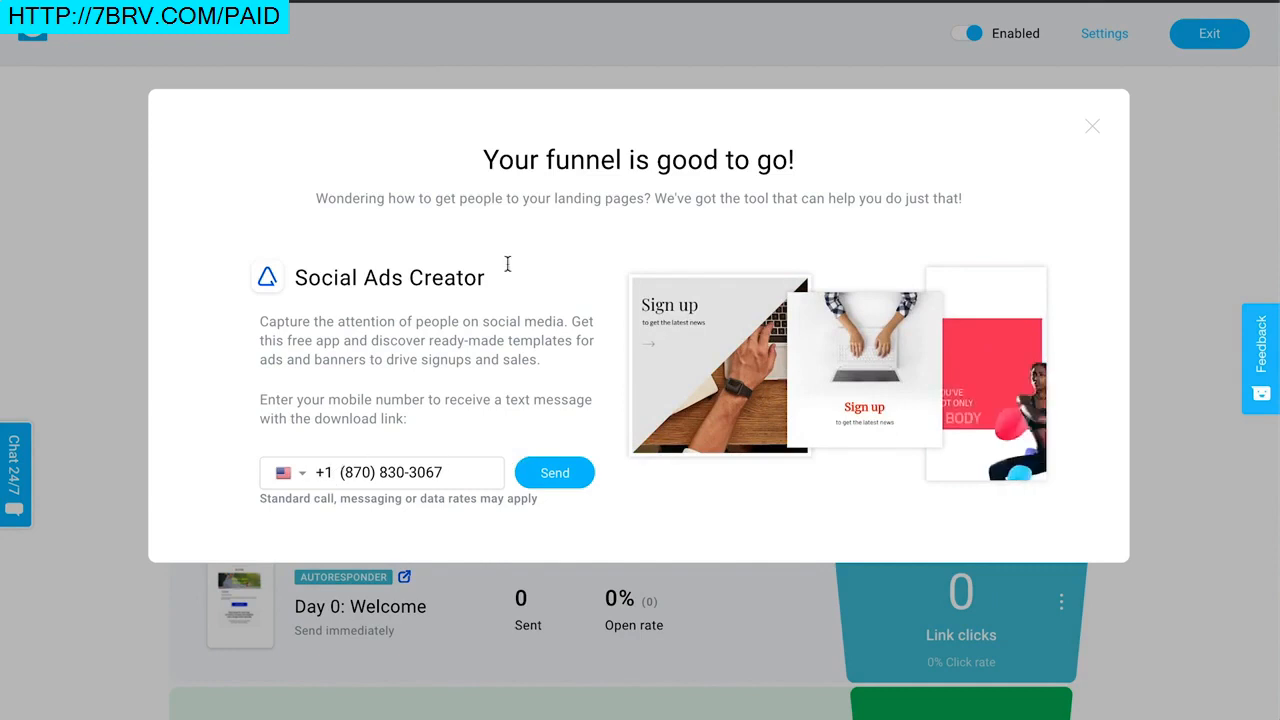
left_click(1086, 126)
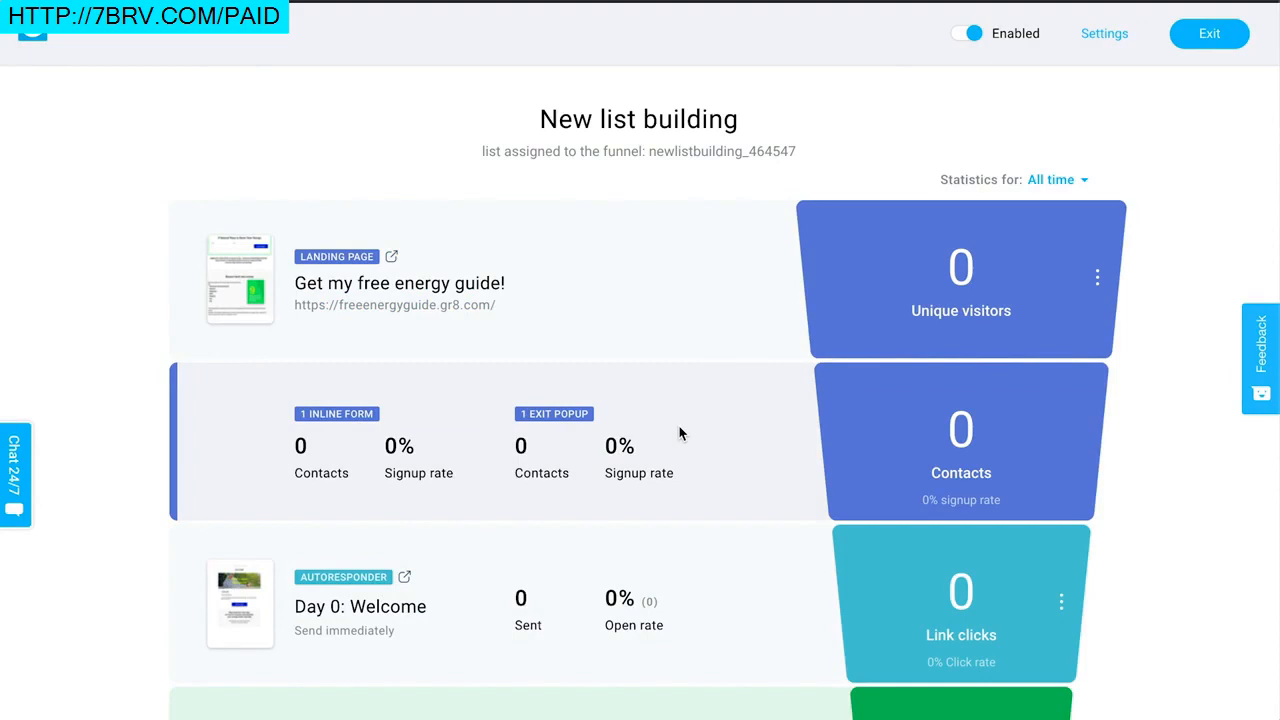
scroll(679, 433, "down", 3)
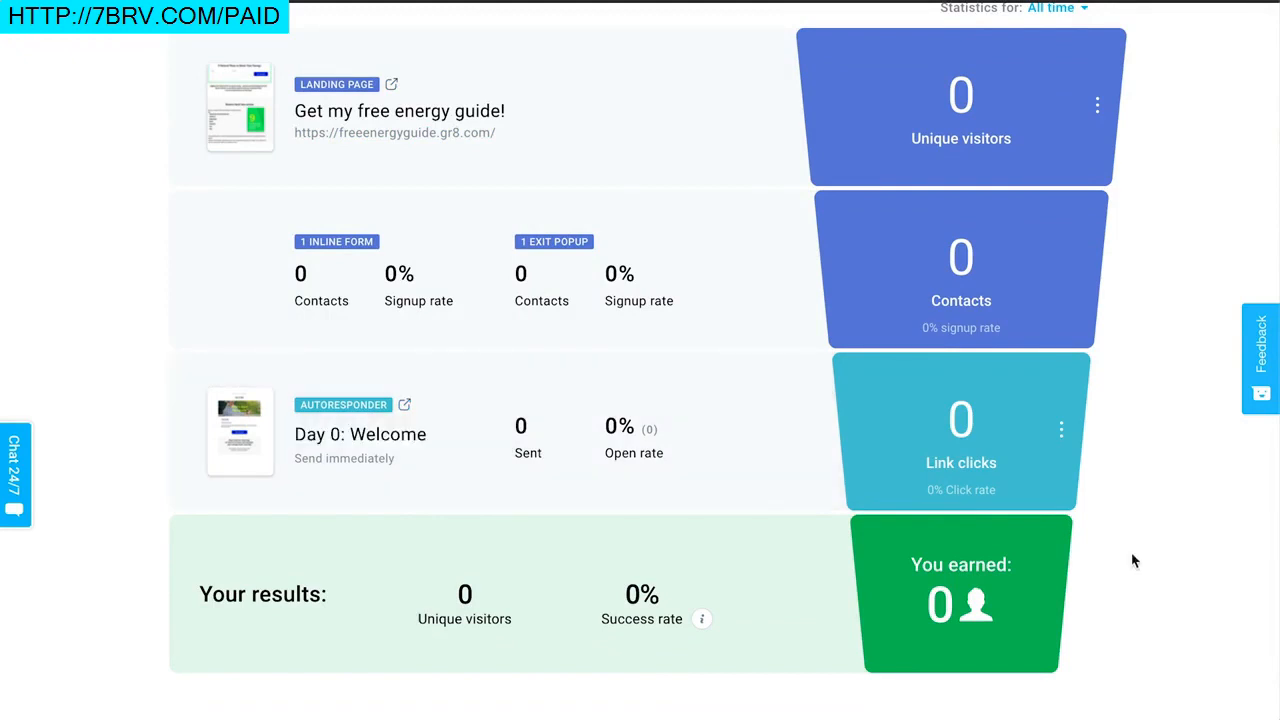
- Add another email to the funnel's autoresponder stage and name the autoresponder "Message 2"
left_click(1061, 432)
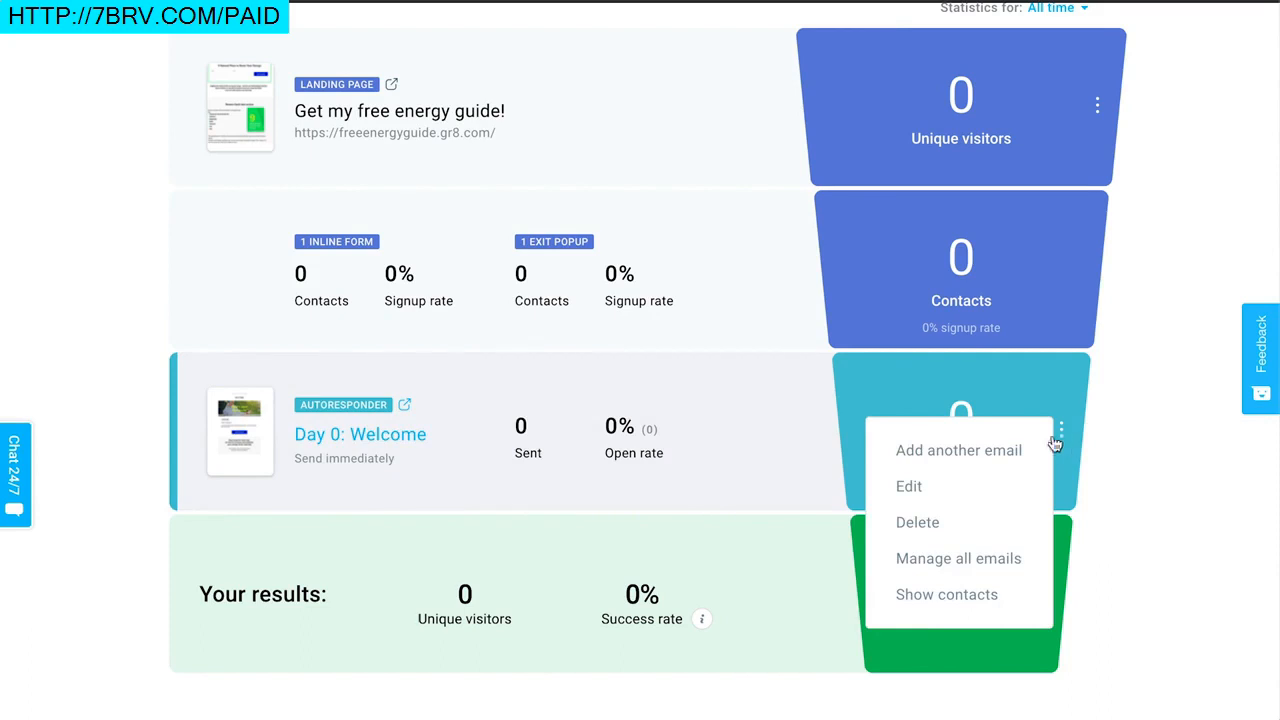
left_click(1017, 457)
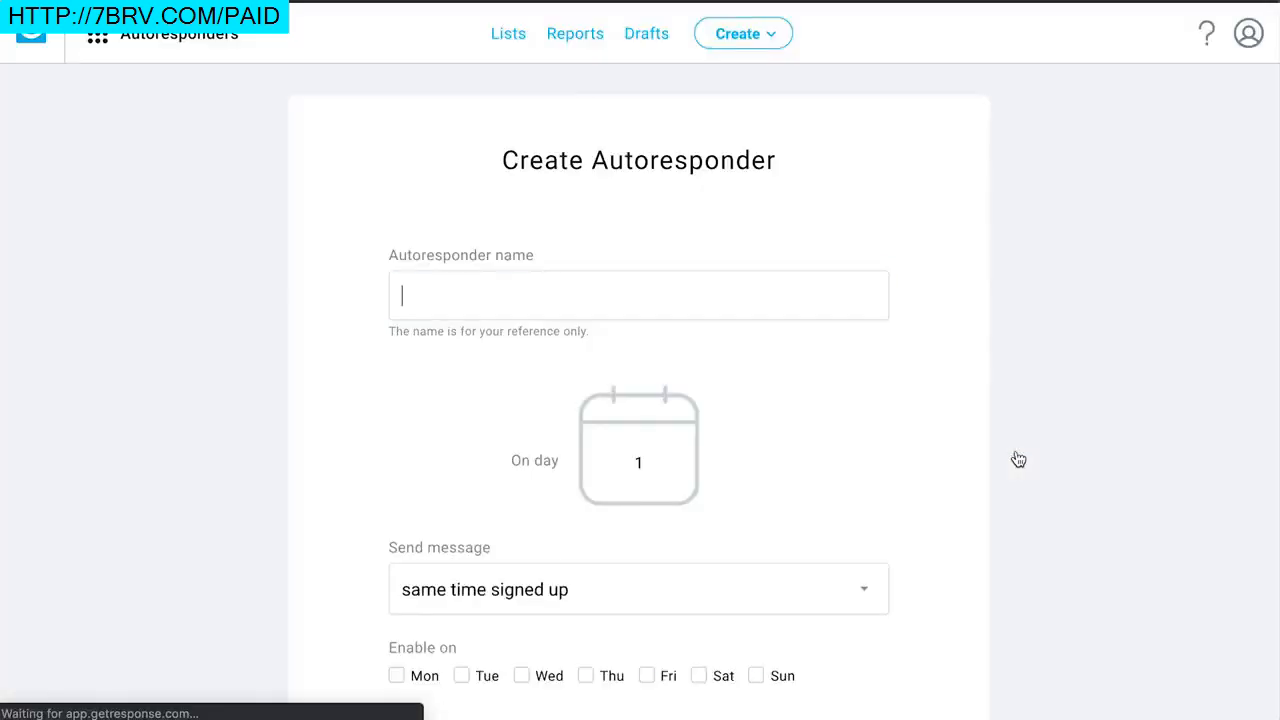
type("Message 2")
- Schedule the new autoresponder to go out on day 2
scroll(697, 406, "down", 2)
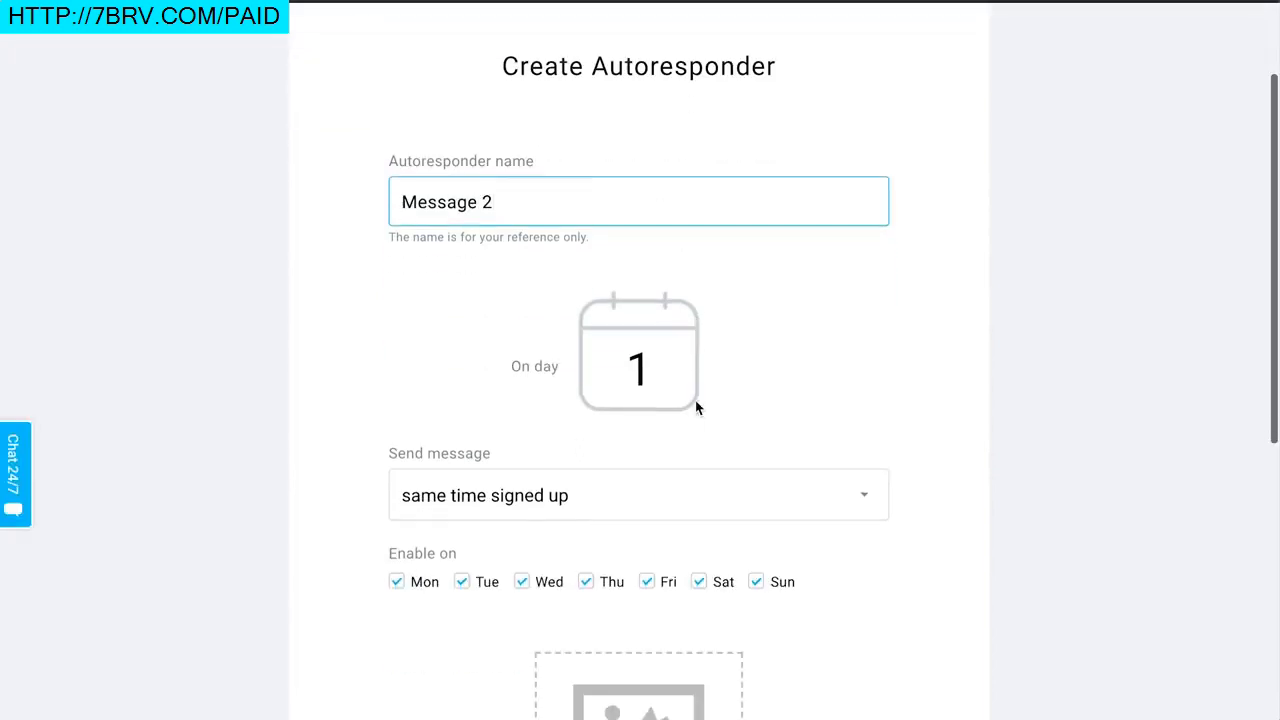
left_click(668, 378)
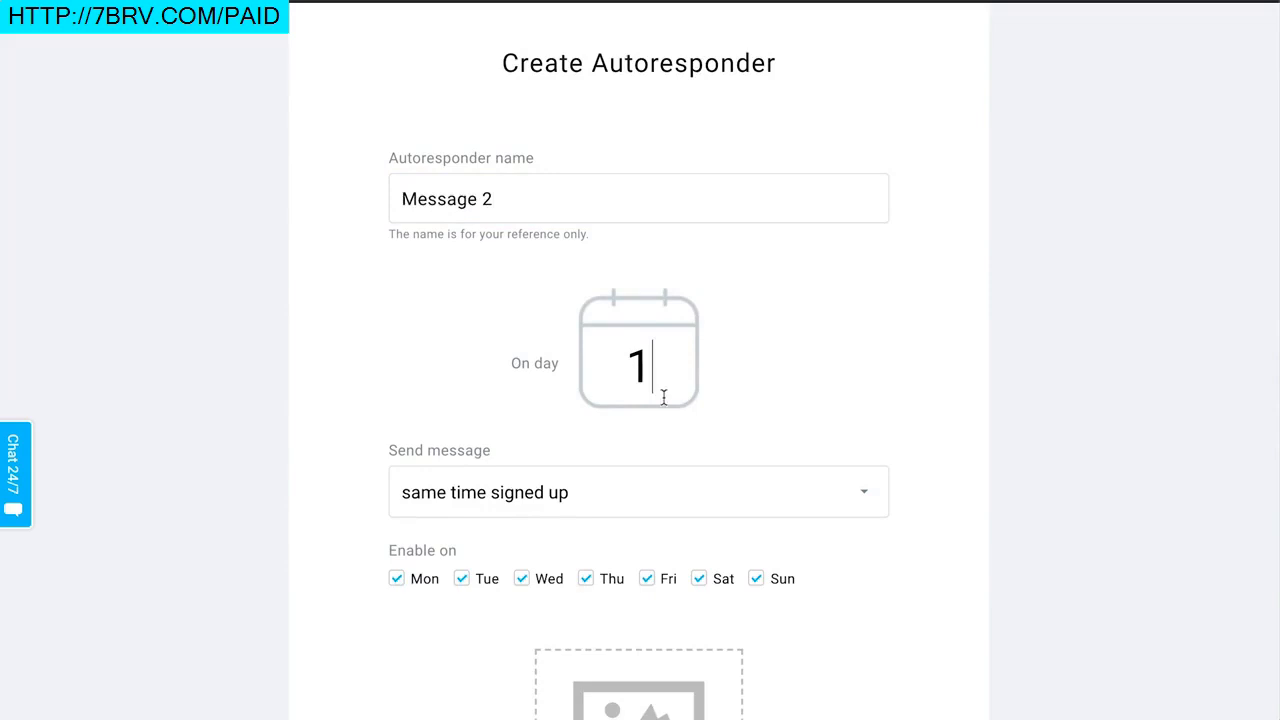
left_click_drag(646, 380, 627, 380)
left_click(660, 357)
key("BackSpace")
type("2")
- Create a new email for the autoresponder with message name "Message 2" and subject "Here's your first batch of healthy tips!"
scroll(942, 407, "down", 1)
scroll(905, 360, "down", 4)
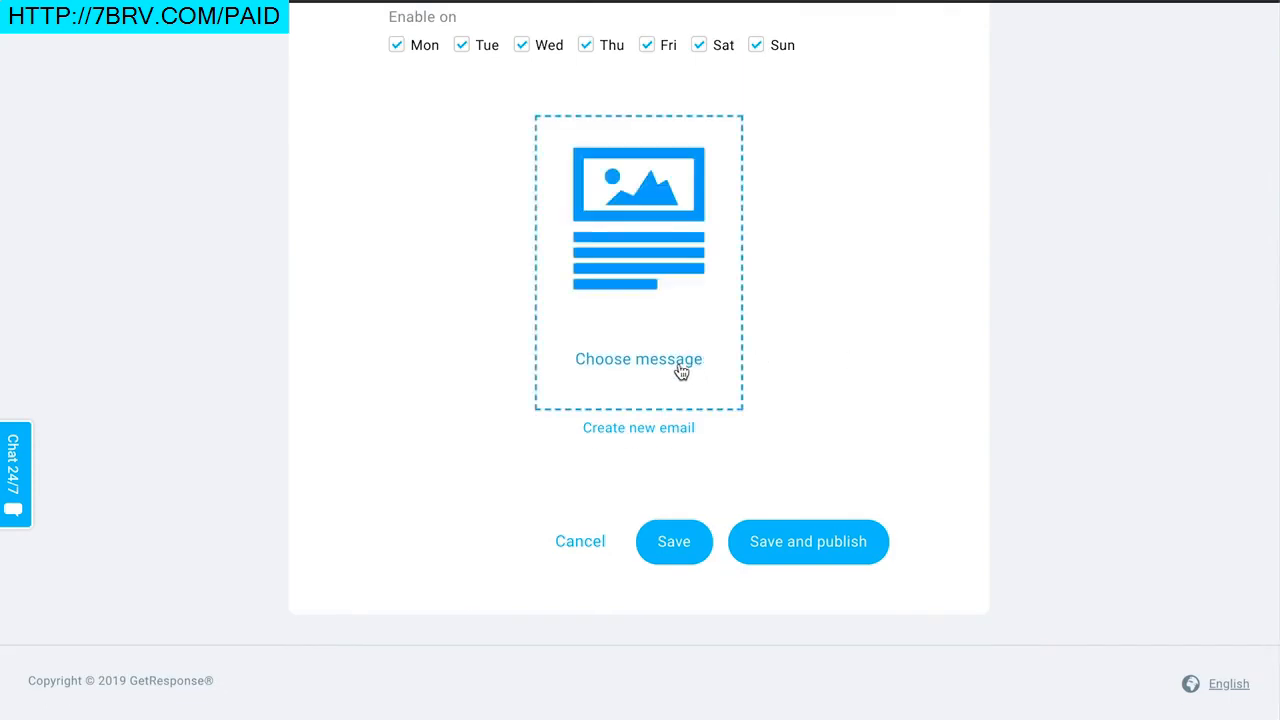
left_click(655, 430)
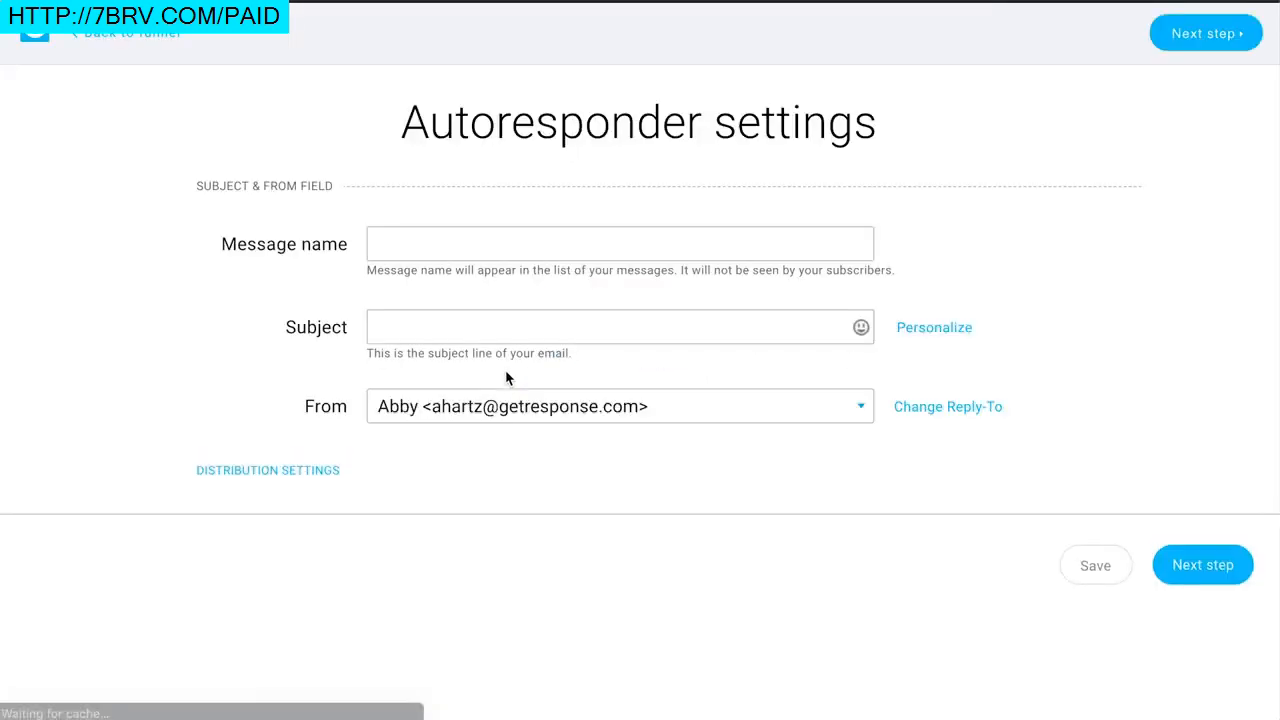
left_click(490, 250)
type("Message 2")
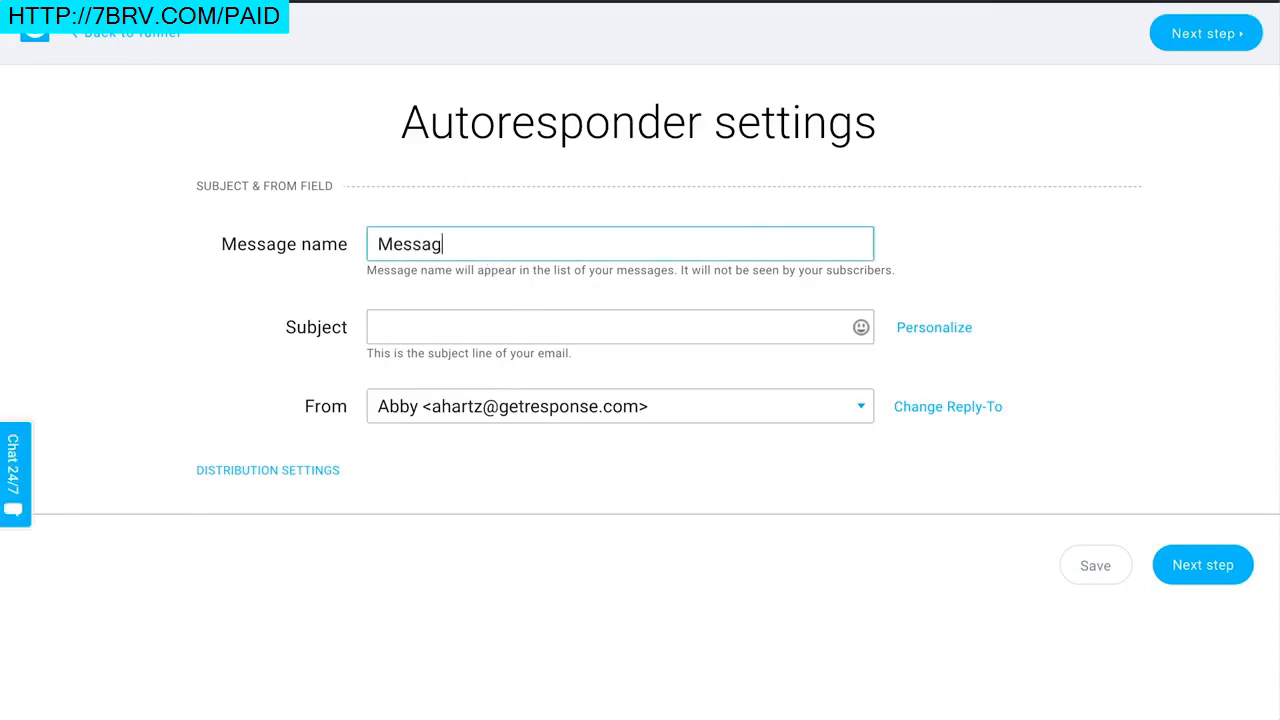
left_click(527, 331)
type("Here's your first batch of he")
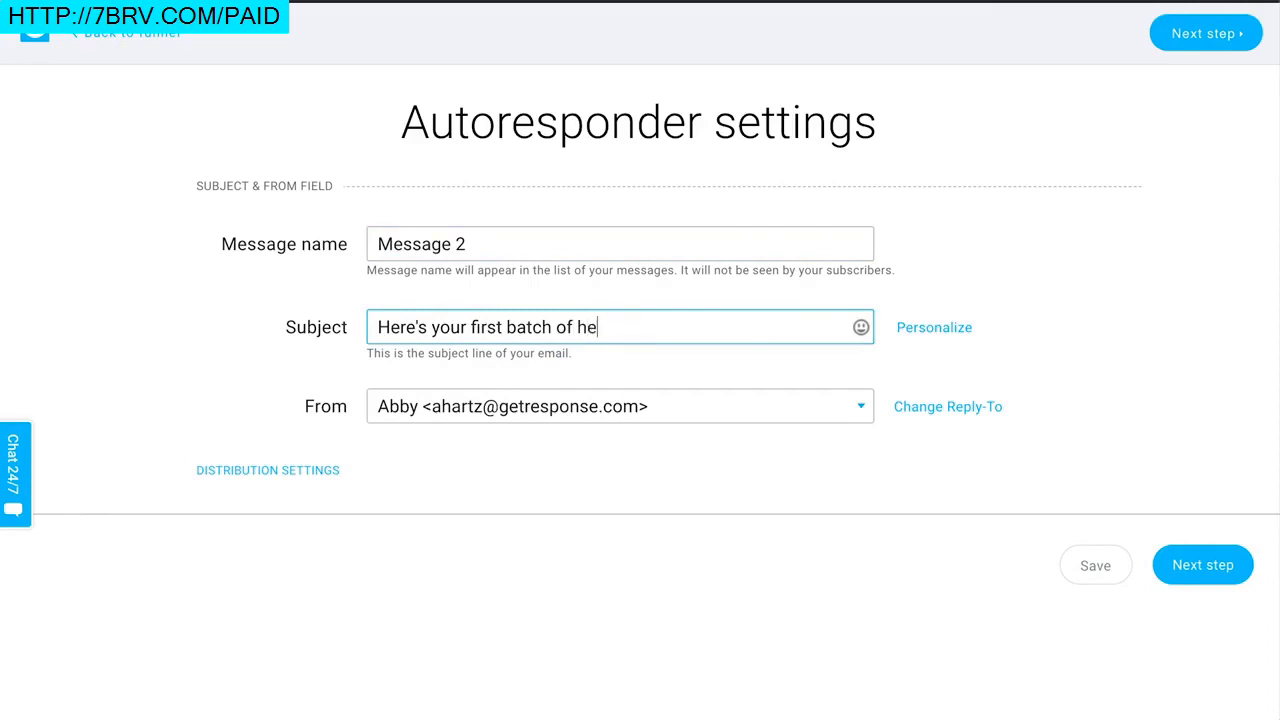
type("althy tips!")
- Base the email on the predesigned template Natural energy followup 2 and review its content and the available basic blocks
left_click(1207, 563)
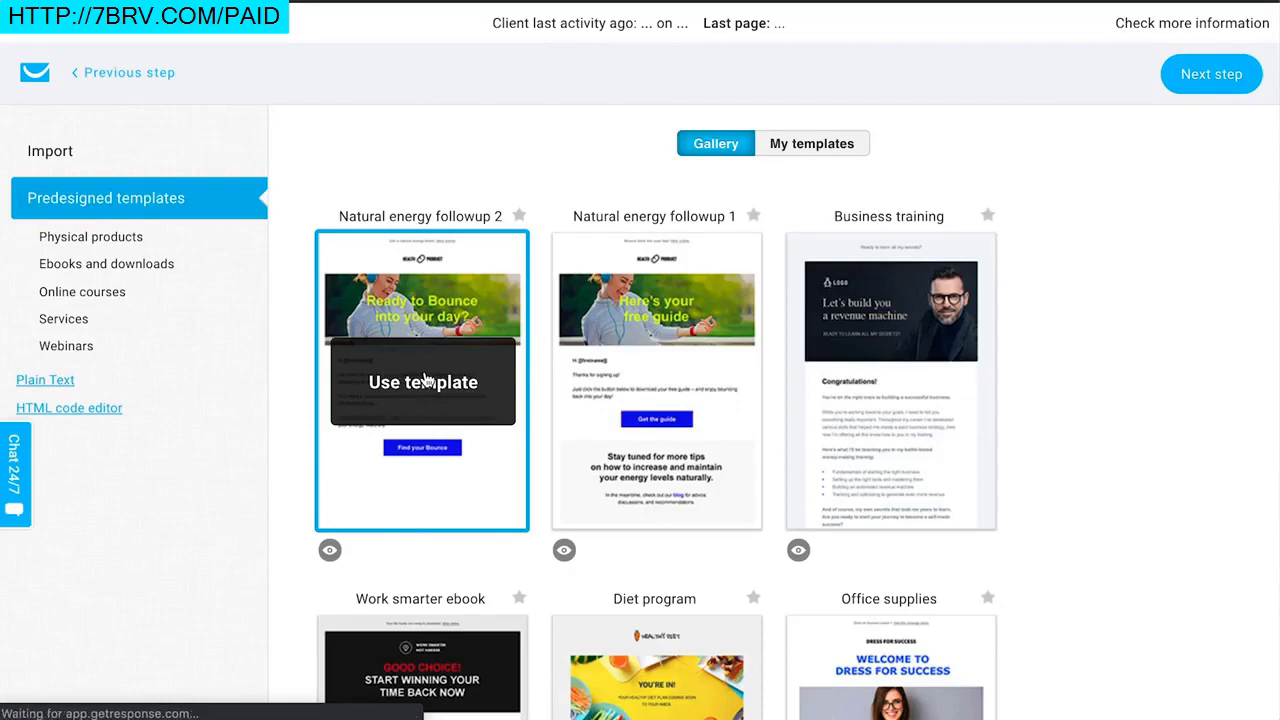
left_click(425, 380)
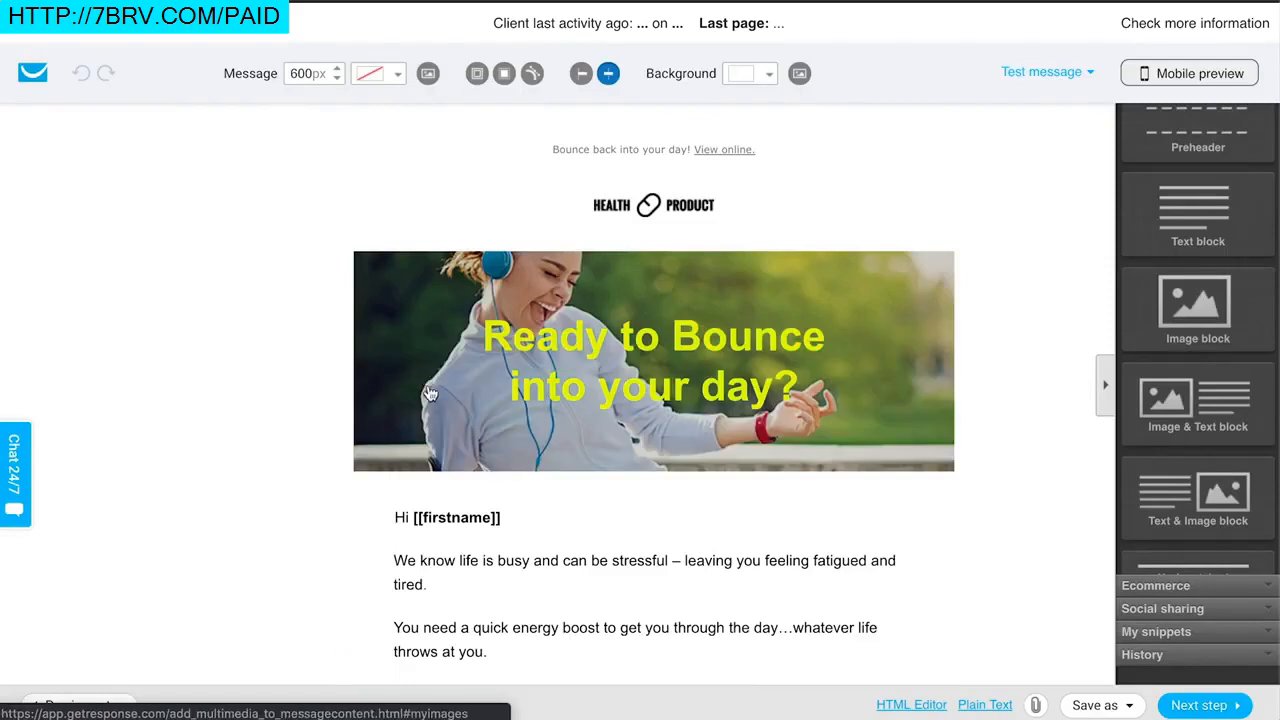
scroll(733, 530, "down", 3)
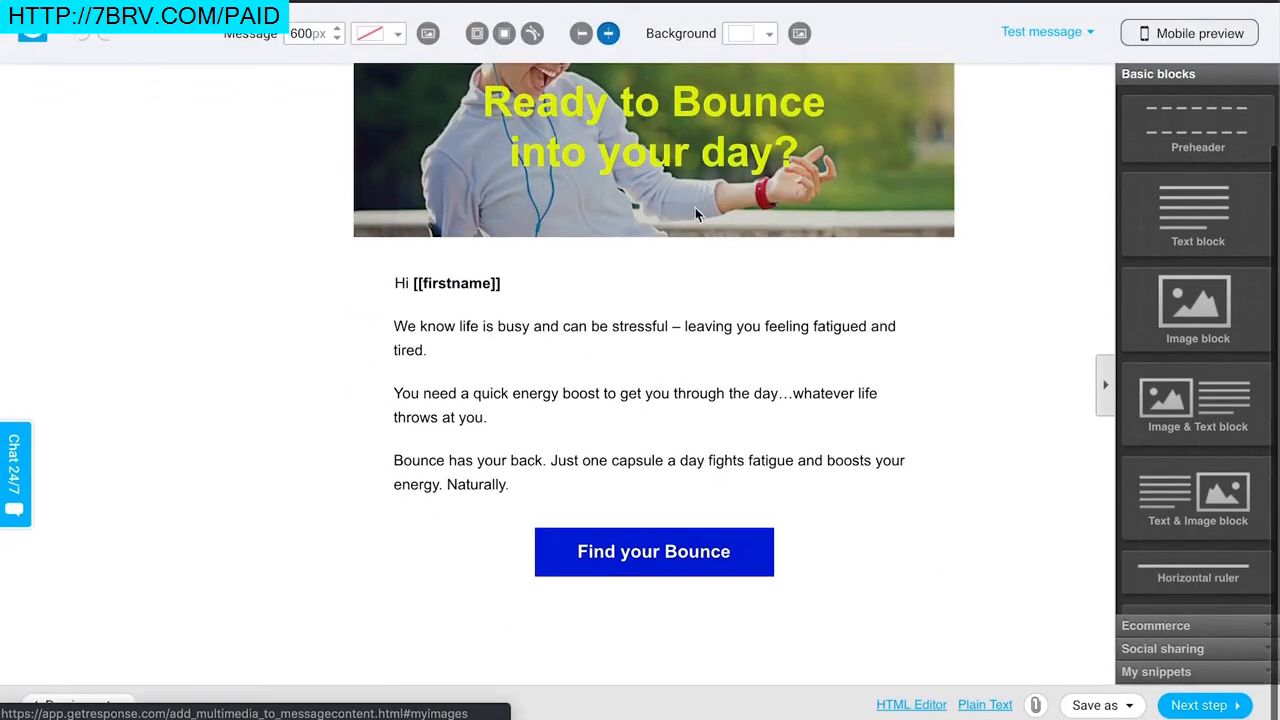
scroll(745, 523, "up", 5)
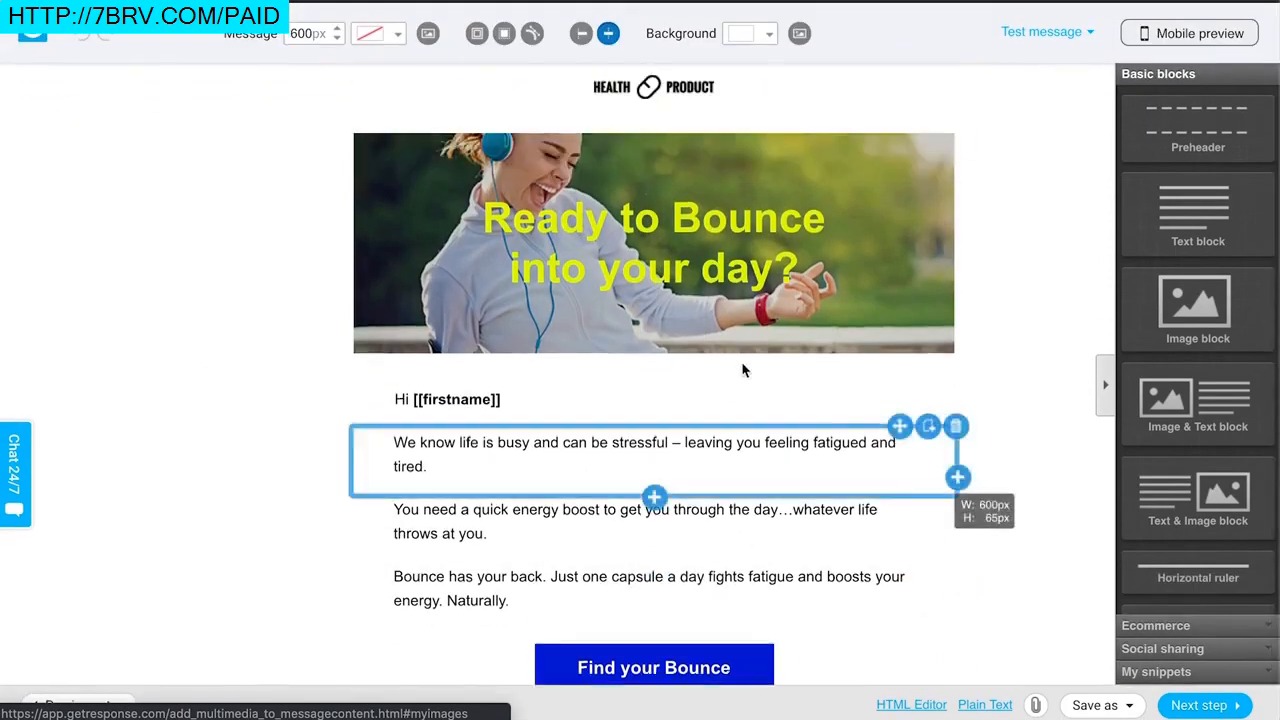
scroll(1057, 434, "down", 2)
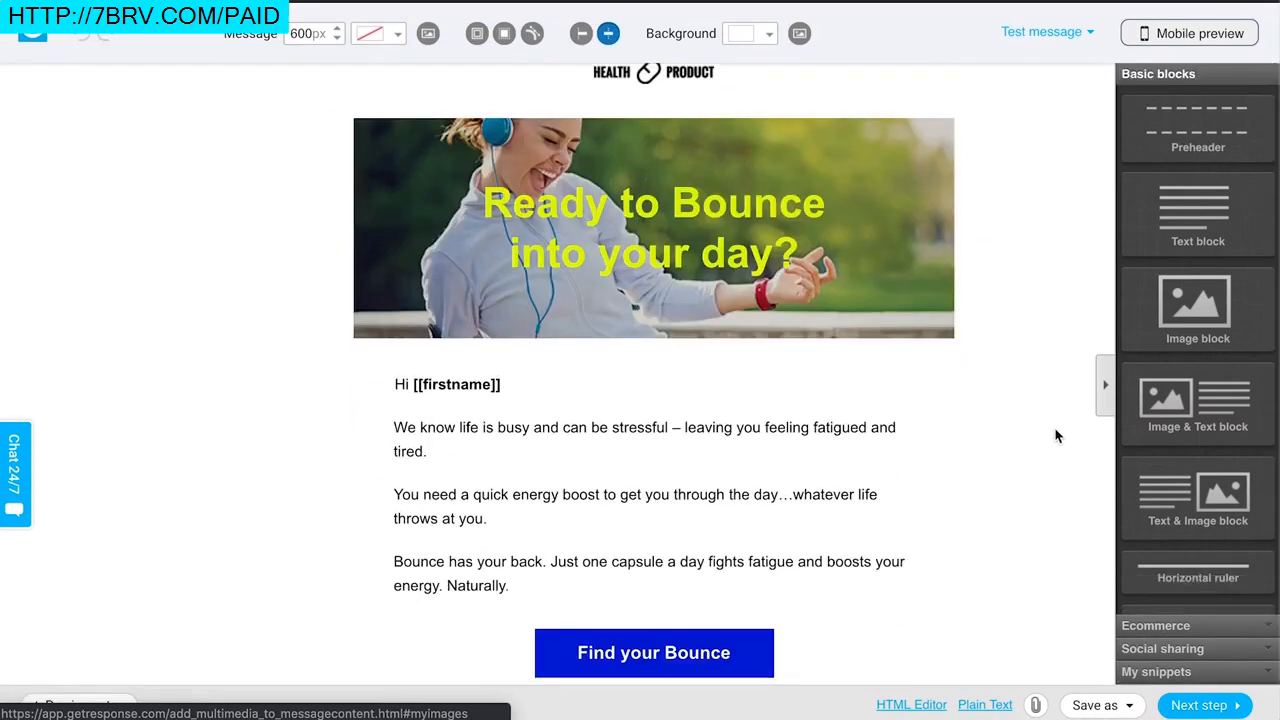
scroll(1205, 450, "down", 3)
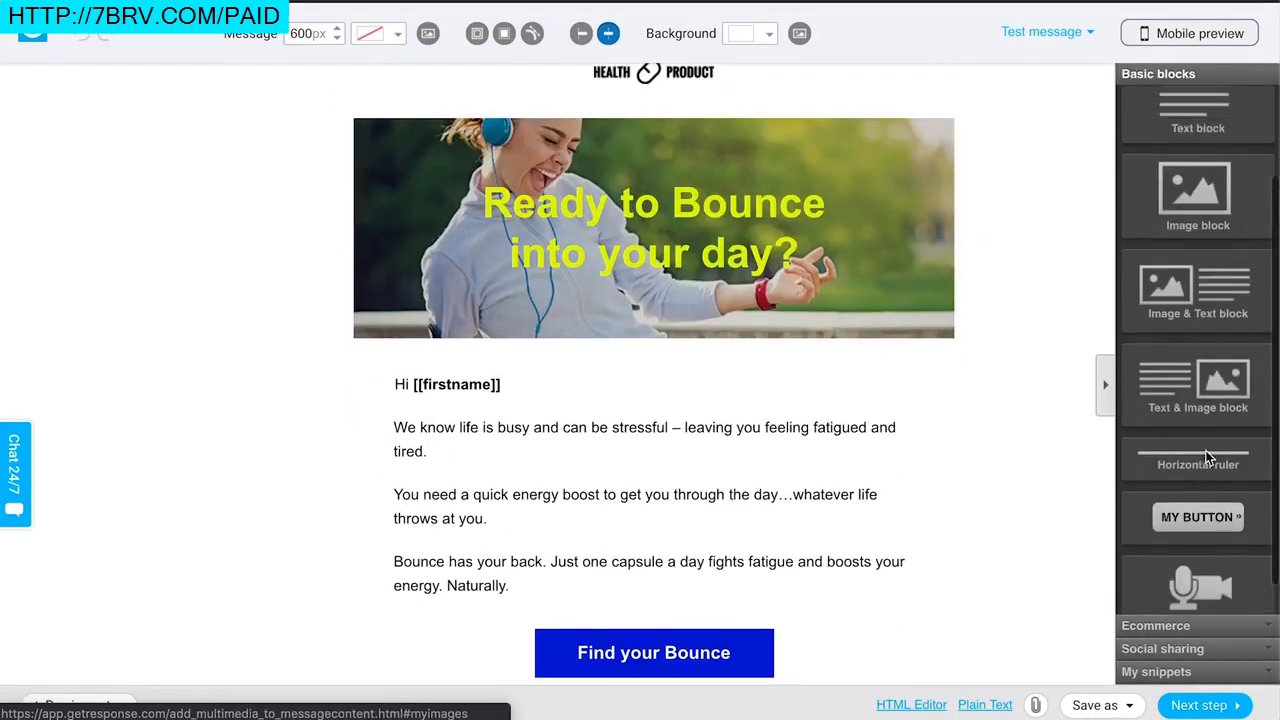
scroll(1195, 300, "up", 3)
scroll(1197, 449, "down", 3)
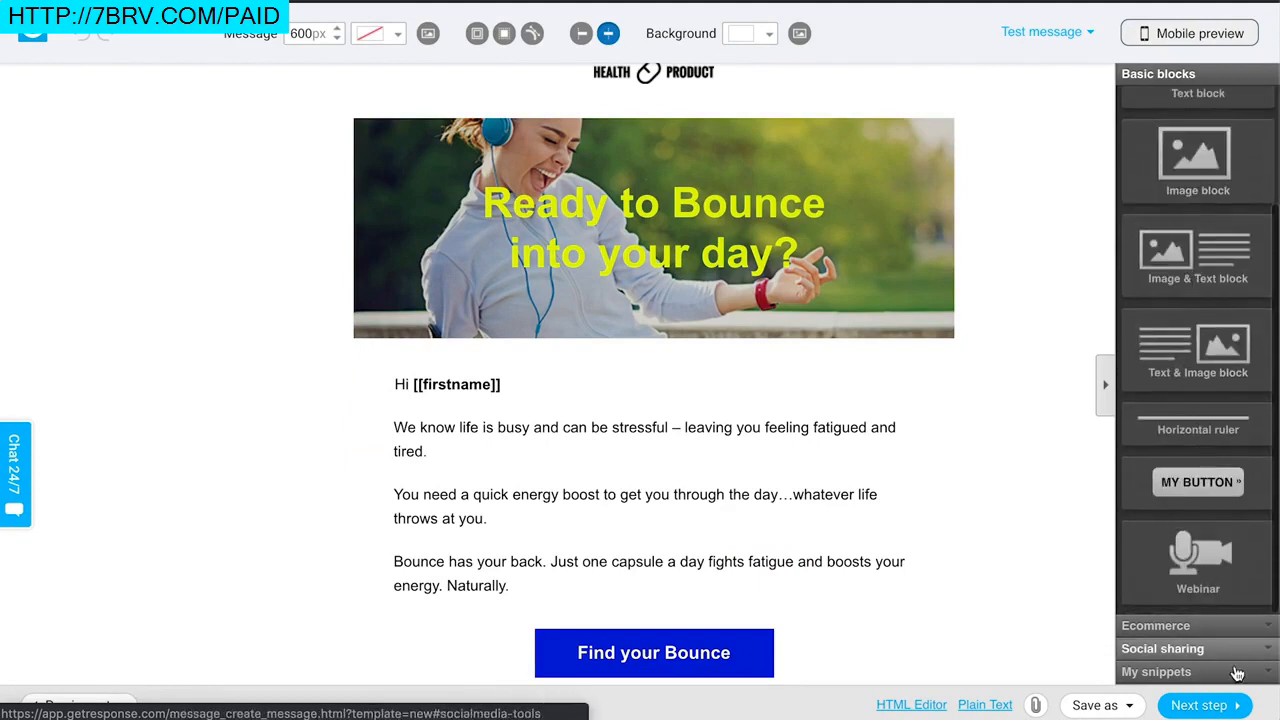
- Finish the email design, then save and publish the Message 2 autoresponder
left_click(1210, 706)
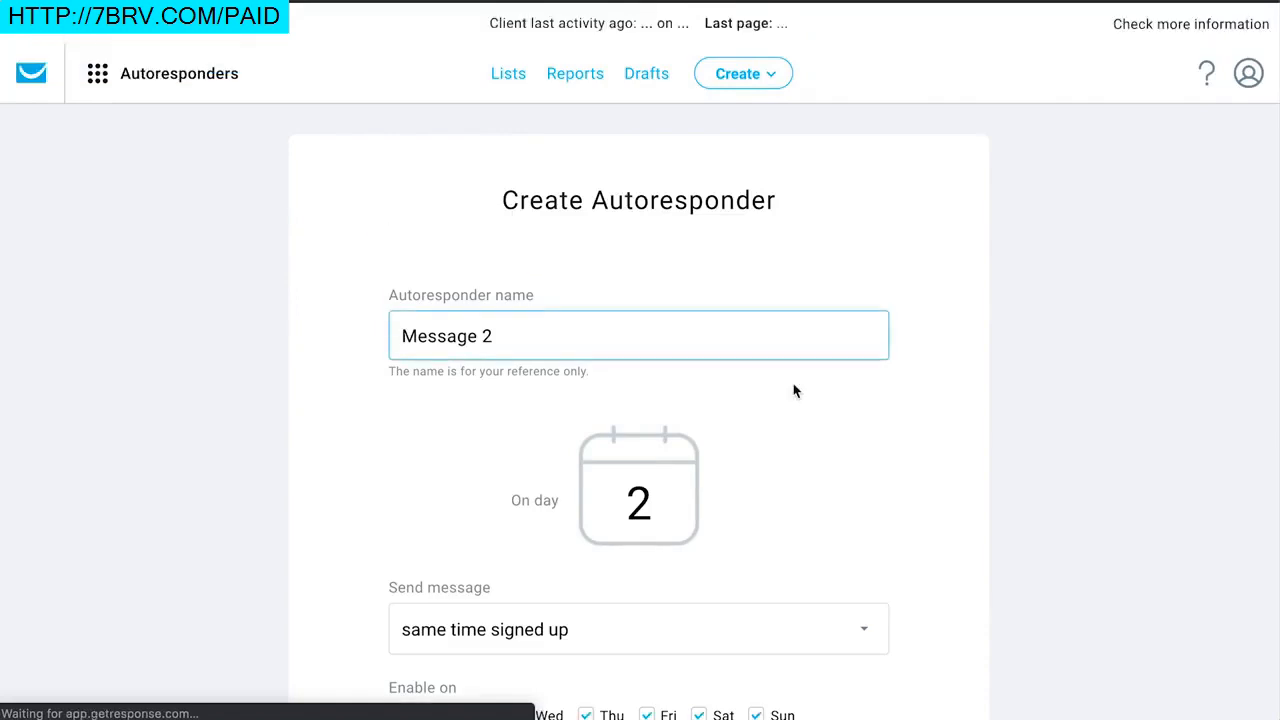
scroll(793, 391, "down", 5)
scroll(835, 560, "down", 3)
left_click(825, 547)
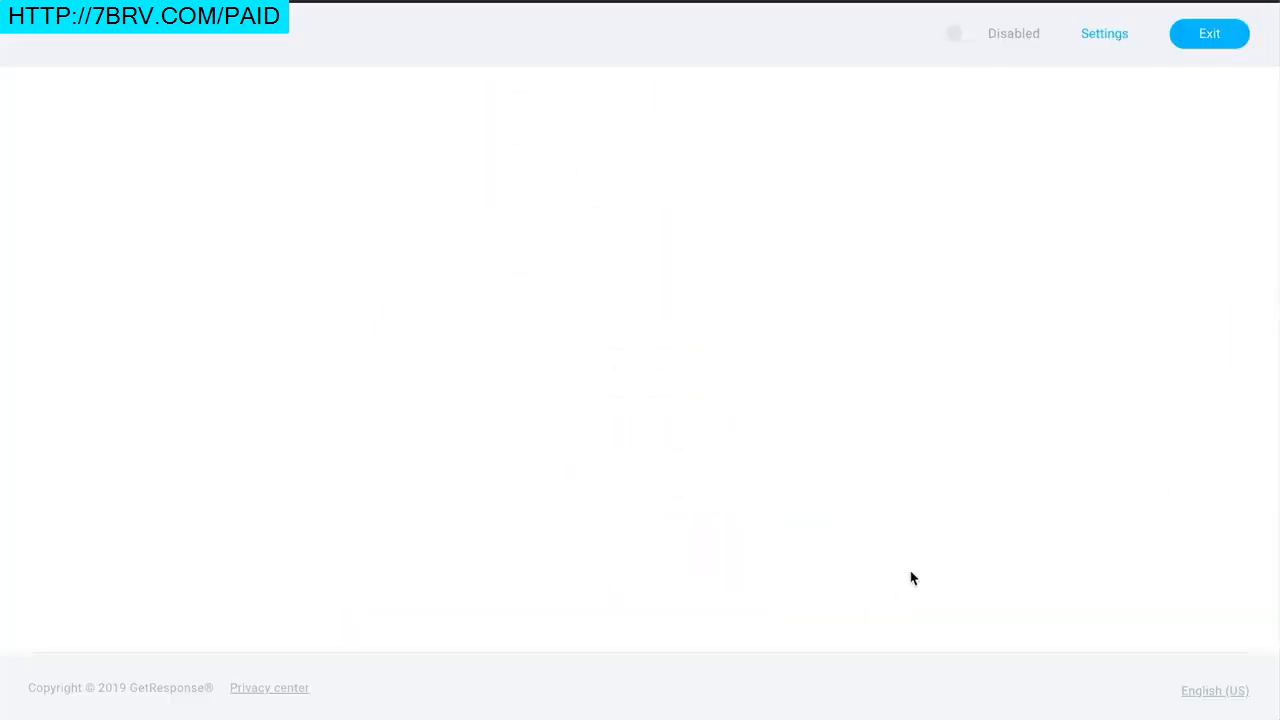
- Examine the updated funnel overview and the options for its autoresponder emails
scroll(960, 560, "down", 3)
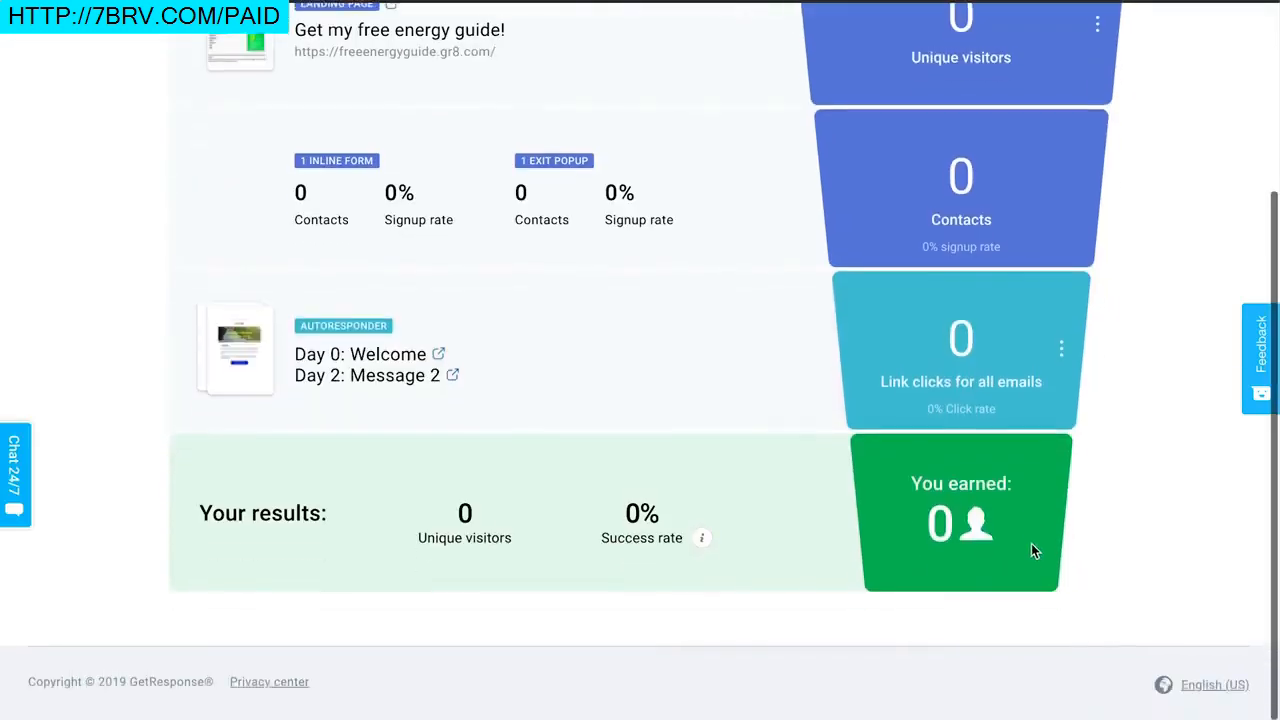
left_click(1062, 348)
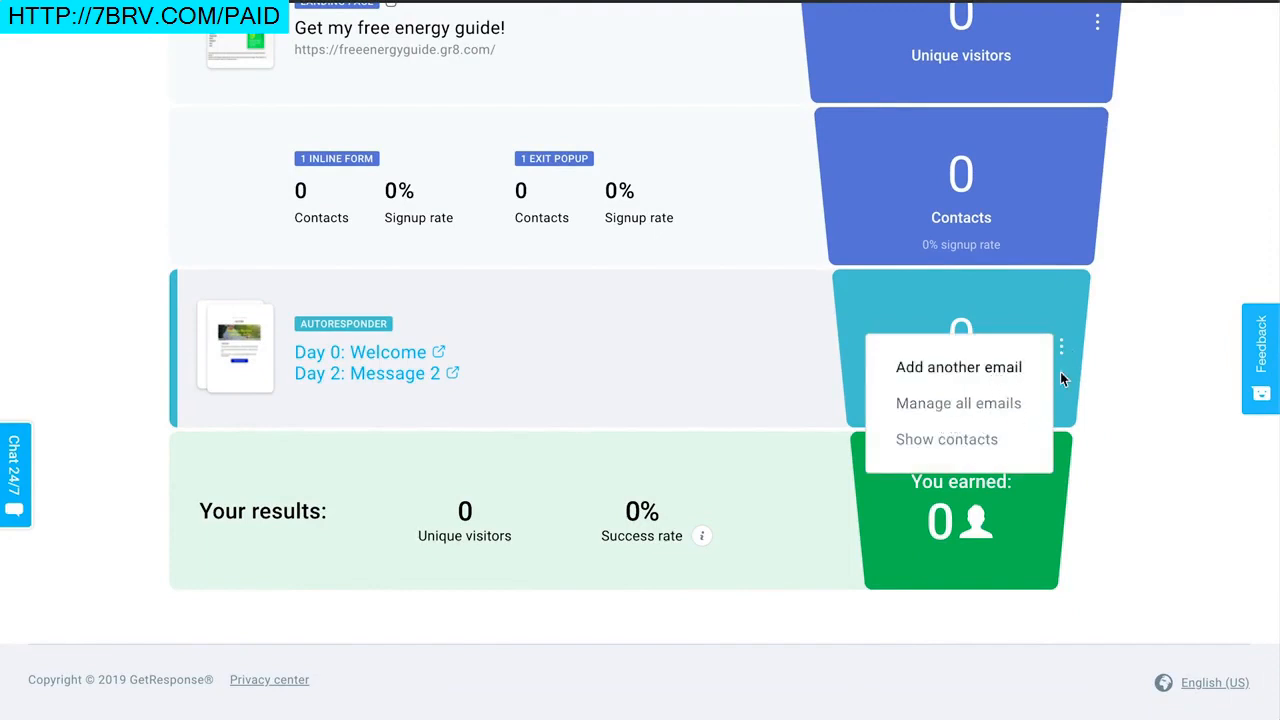
scroll(1066, 486, "up", 3)
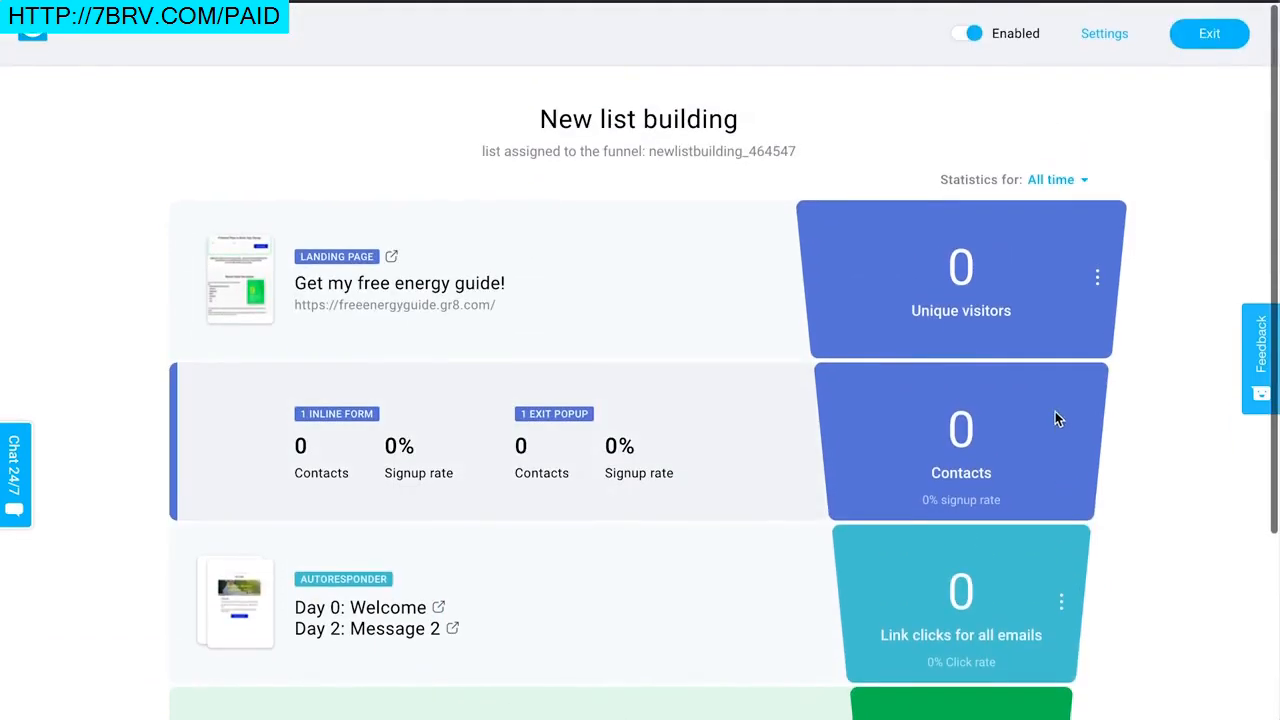
- Open the published landing page freeenergyguide.gr8.com and examine its signup form and content
left_click(460, 312)
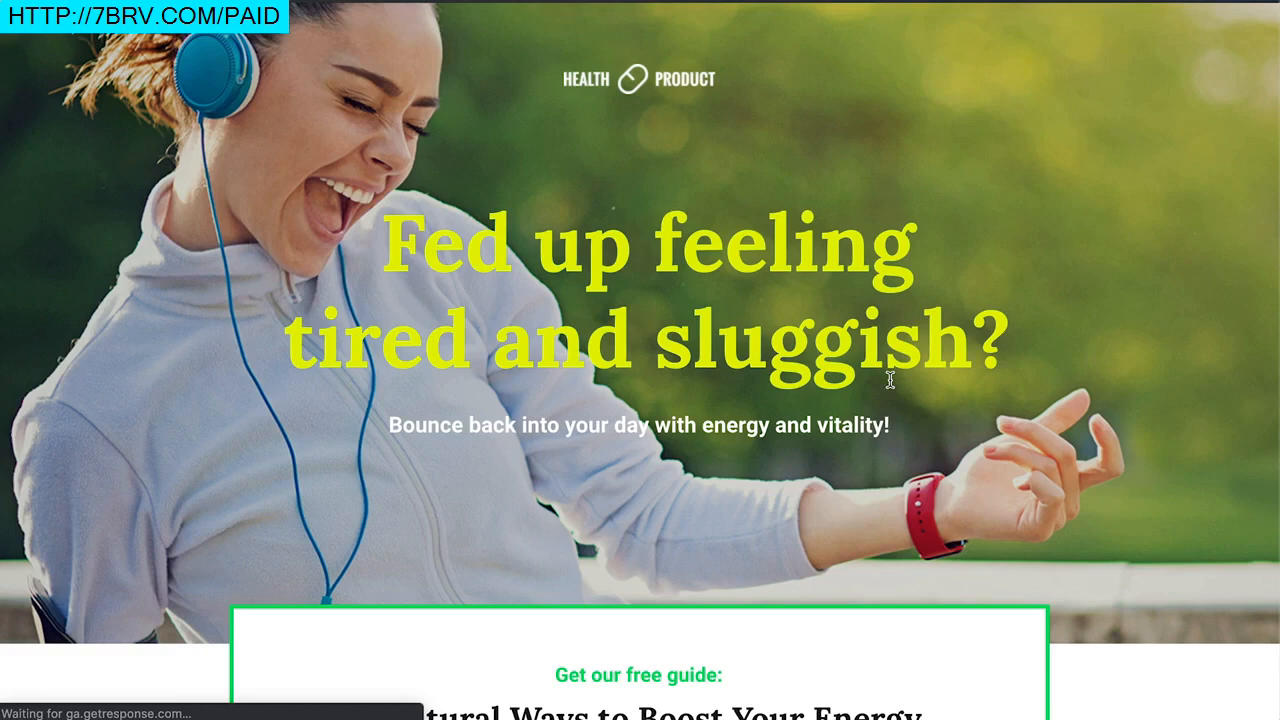
scroll(890, 380, "down", 4)
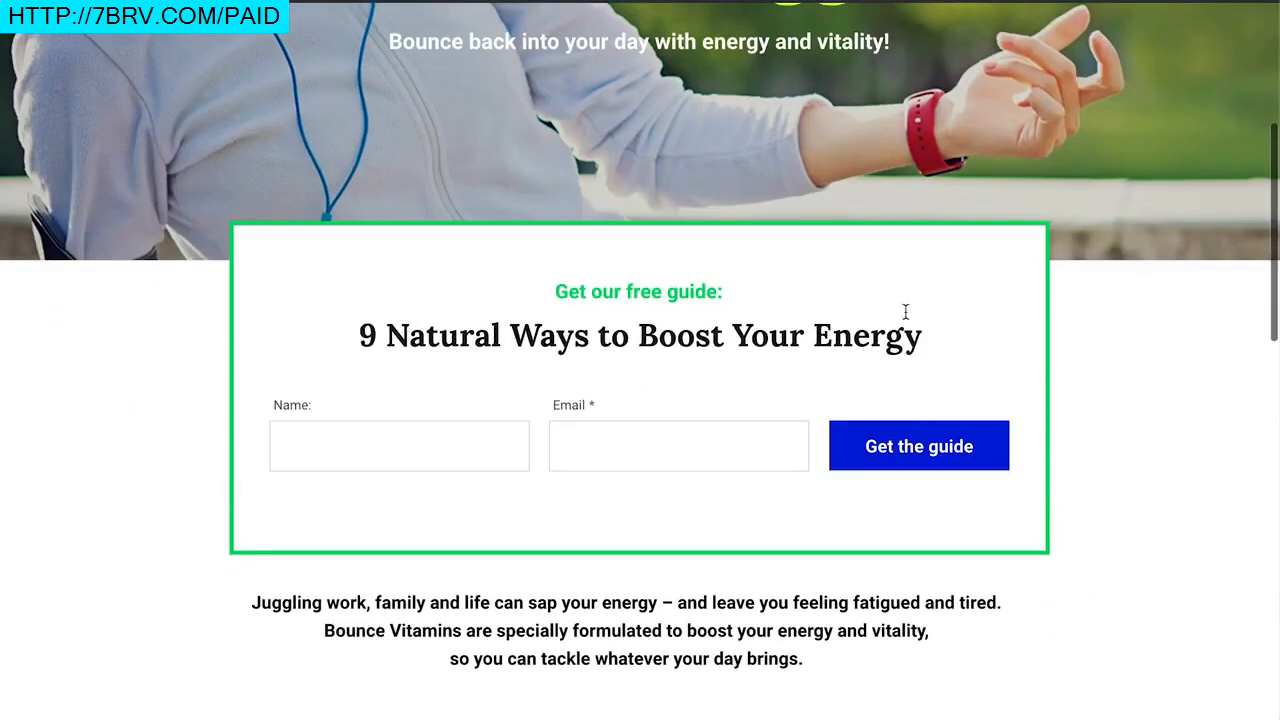
scroll(951, 320, "down", 3)
scroll(1006, 500, "up", 2)
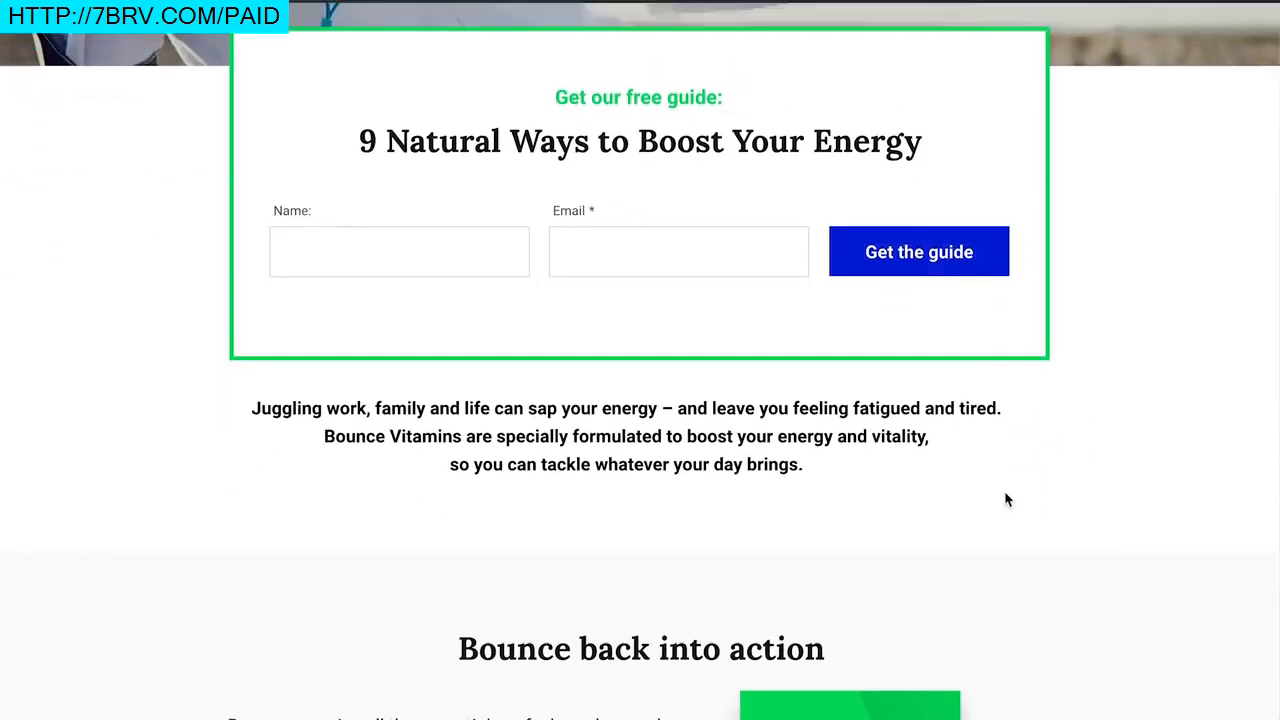